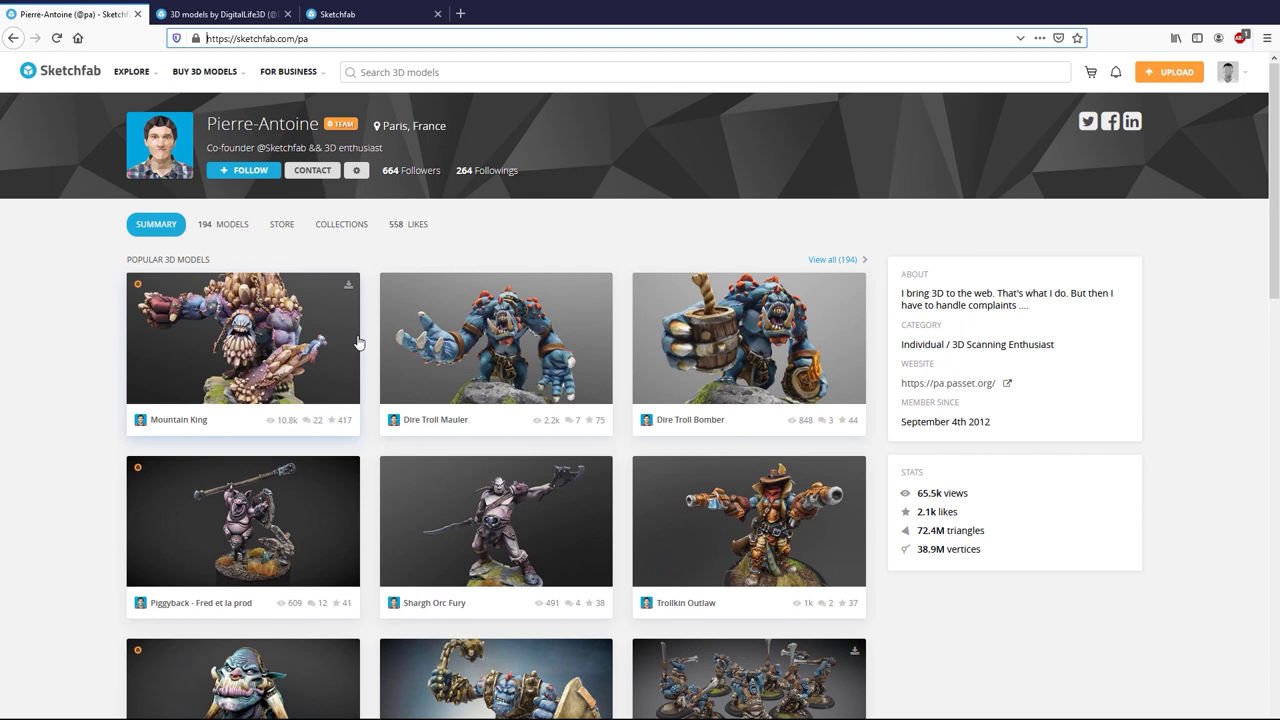
Step: Open the Mountain King model page from the creator's Sketchfab profile
{"action": "left_click", "coordinate": [290, 337]}
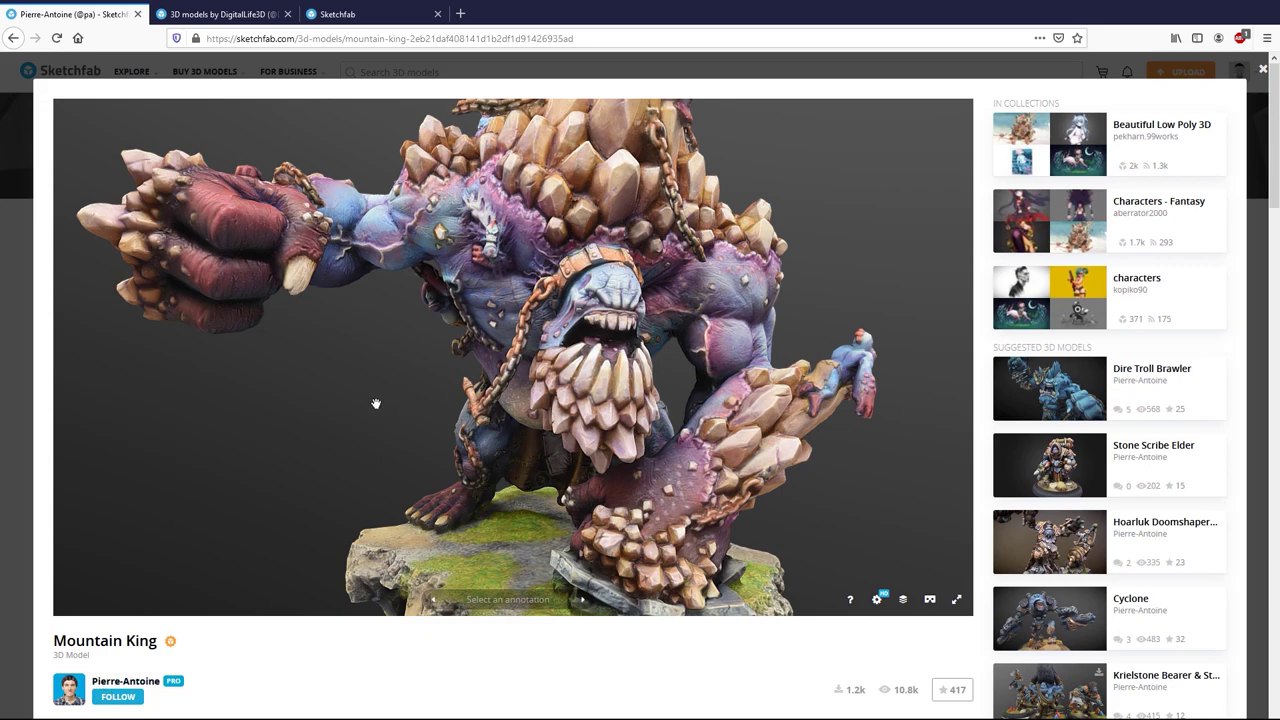
Step: Orbit the Mountain King a full circle in the Sketchfab viewer to see every side
{"action": "left_click_drag", "start_coordinate": [389, 399], "coordinate": [839, 383]}
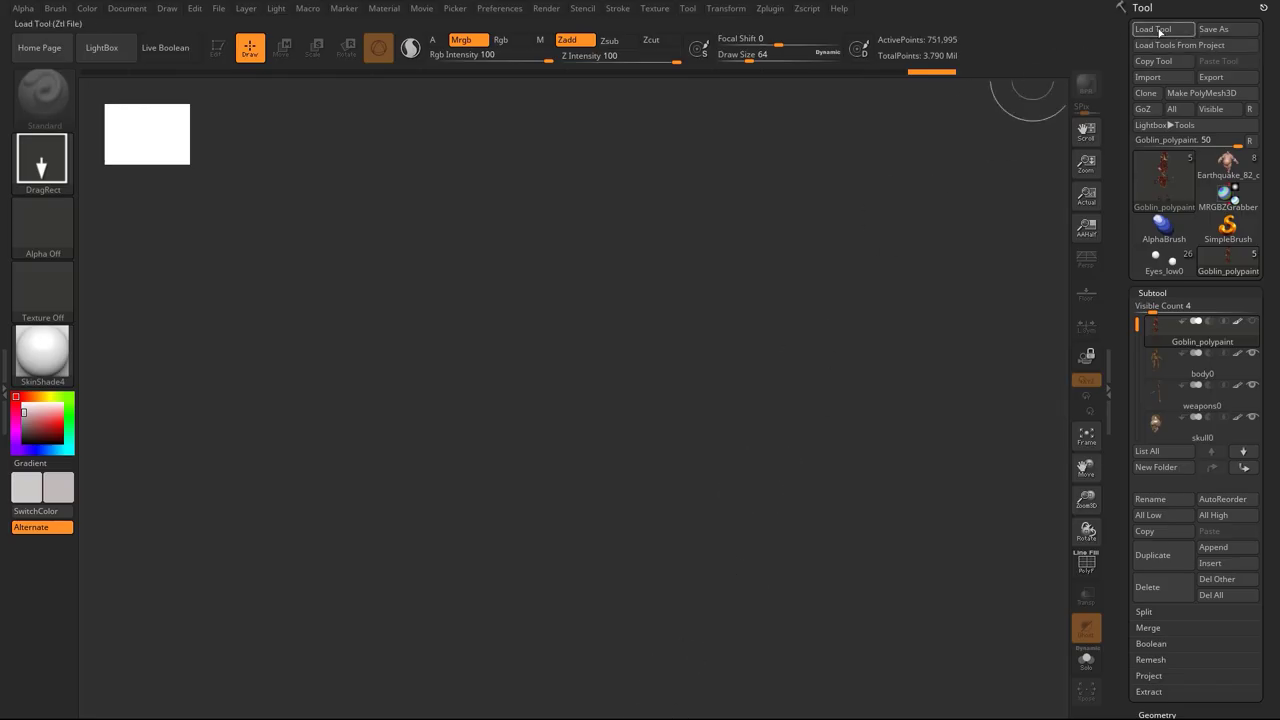
Step: Load Mountain_king.ZTL from Importadores/mountain_king/z as the active ZBrush tool
{"action": "left_click", "coordinate": [1160, 30]}
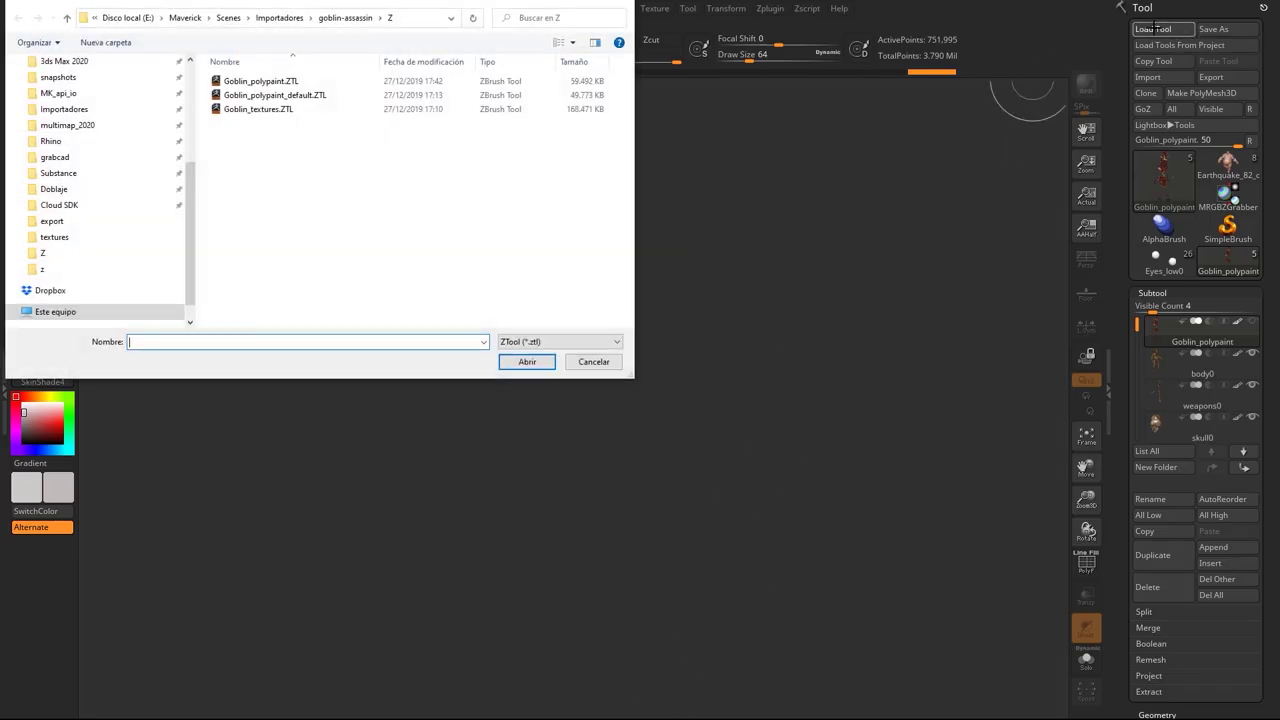
{"action": "left_click", "coordinate": [267, 24]}
{"action": "scroll", "coordinate": [300, 150], "scroll_direction": "down", "scroll_amount": 3}
{"action": "double_click", "coordinate": [280, 265]}
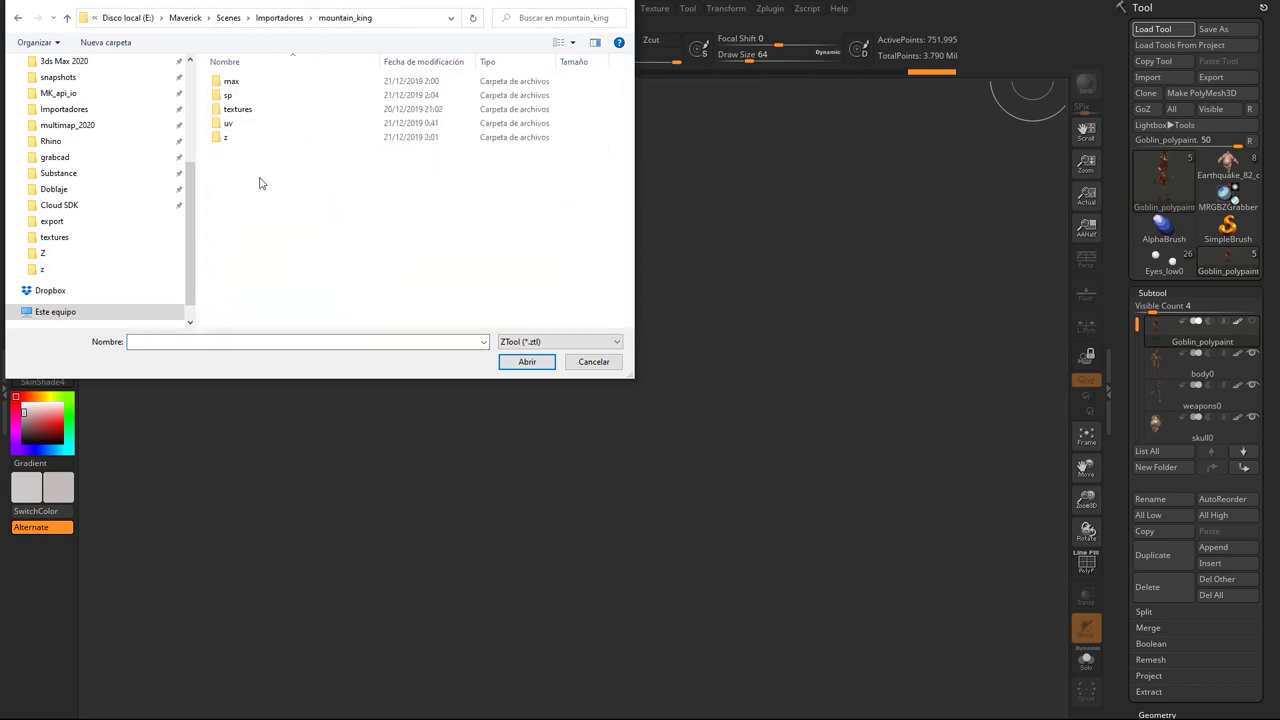
{"action": "double_click", "coordinate": [228, 137]}
{"action": "double_click", "coordinate": [245, 81]}
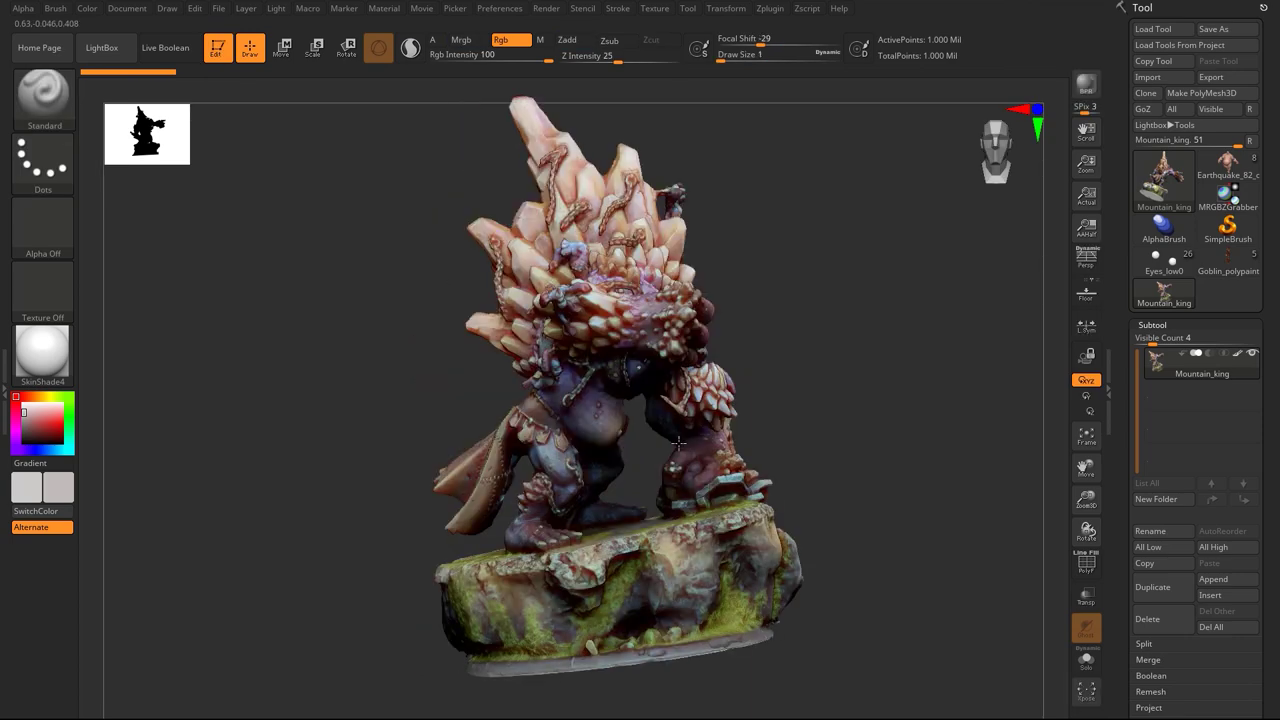
Step: Apply the Flat Color material and toggle Polypaint Colorize off and back on
{"action": "left_click", "coordinate": [384, 8]}
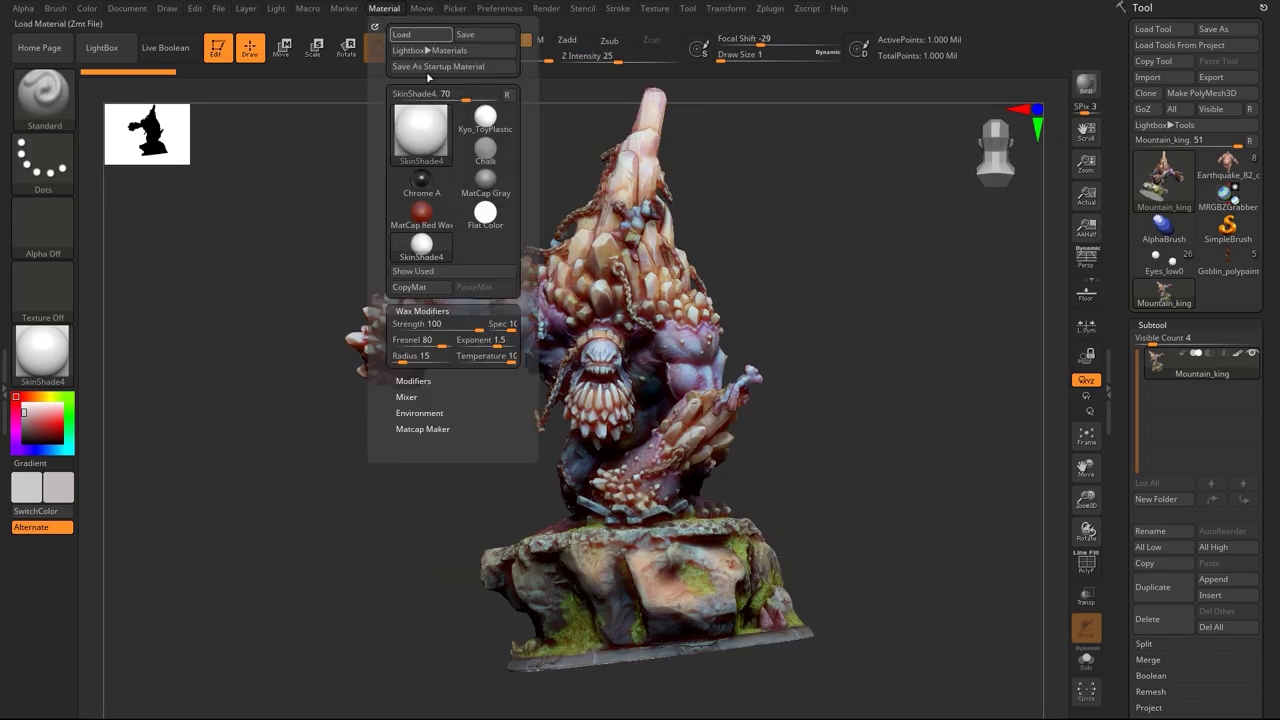
{"action": "left_click", "coordinate": [482, 214]}
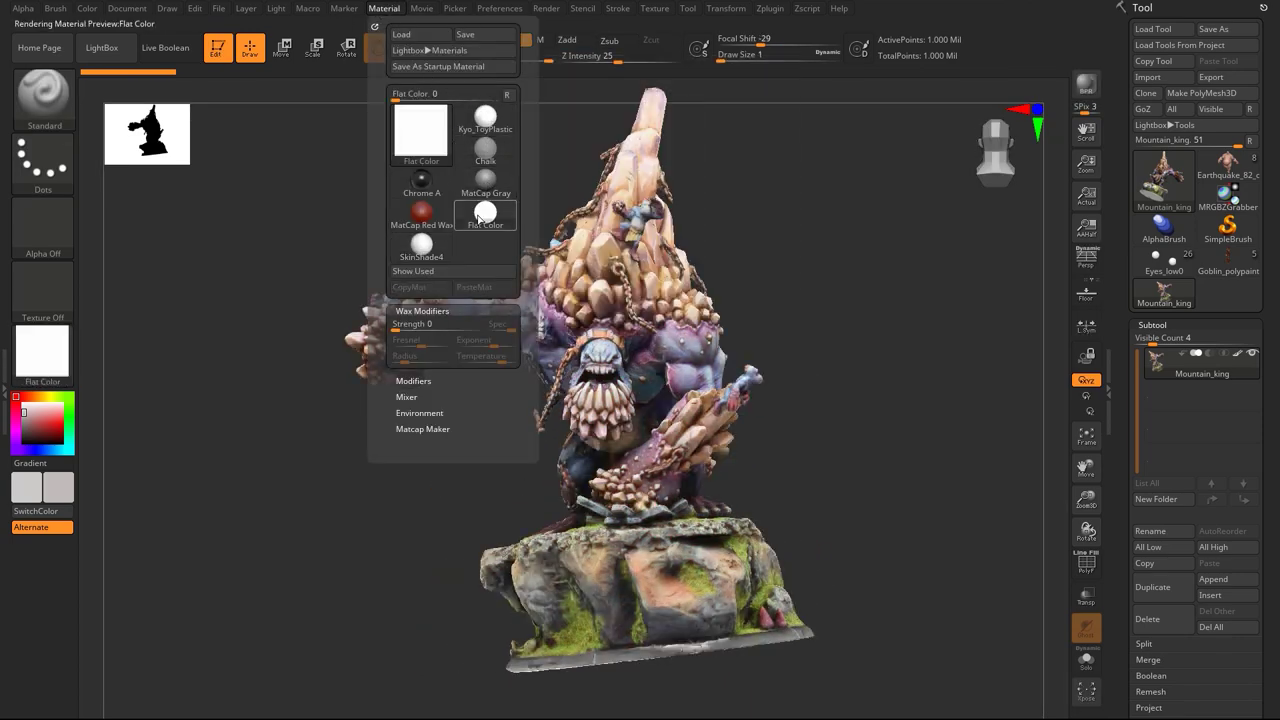
{"action": "left_click_drag", "start_coordinate": [826, 346], "coordinate": [950, 340]}
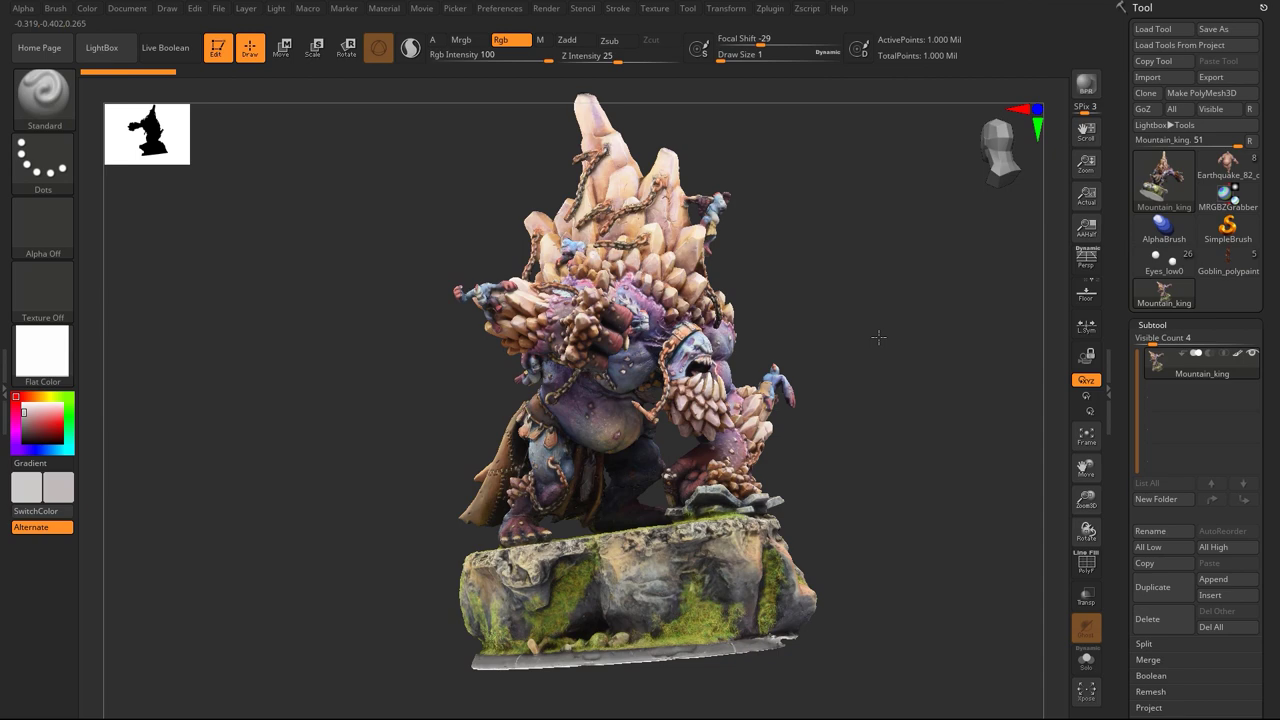
{"action": "left_click", "coordinate": [1150, 325]}
{"action": "left_click", "coordinate": [1156, 564]}
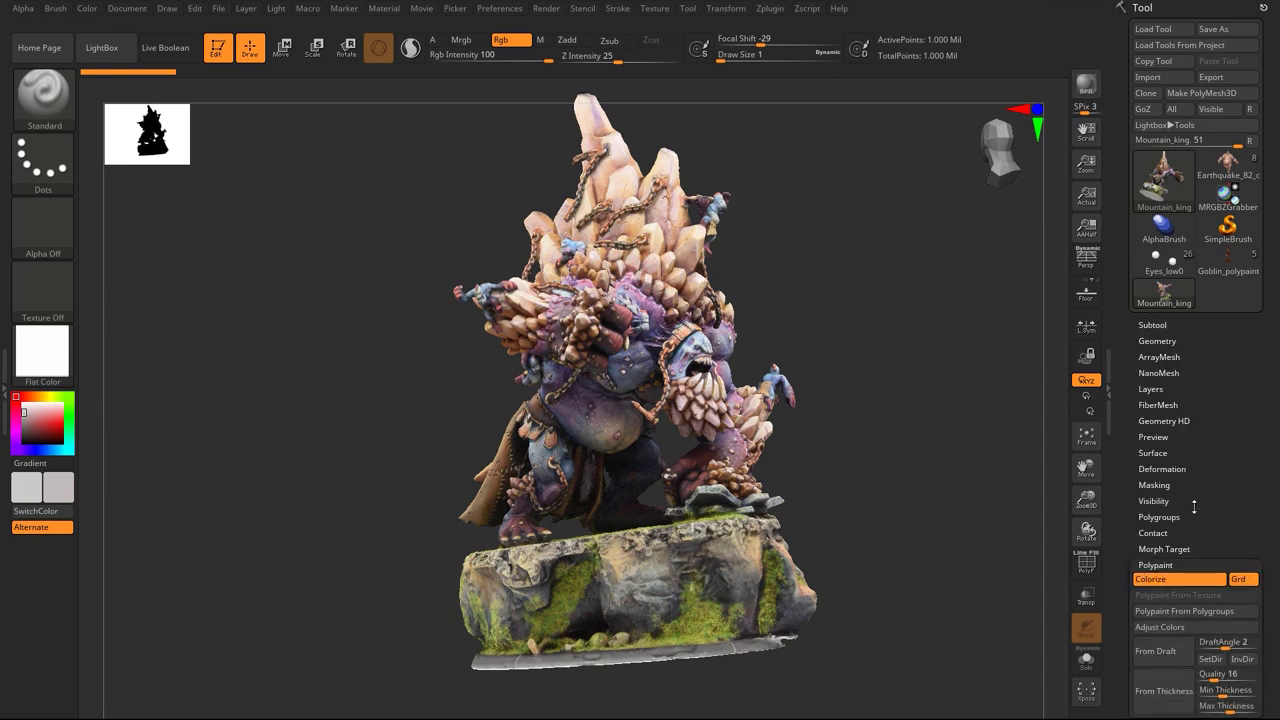
{"action": "left_click", "coordinate": [1160, 579]}
{"action": "left_click", "coordinate": [1160, 579]}
Step: Rotate and frame the Mountain King, then start exporting it as Mountain_king.fbx
{"action": "left_click_drag", "start_coordinate": [900, 391], "coordinate": [806, 358]}
{"action": "scroll", "coordinate": [806, 358], "scroll_direction": "up", "scroll_amount": 8}
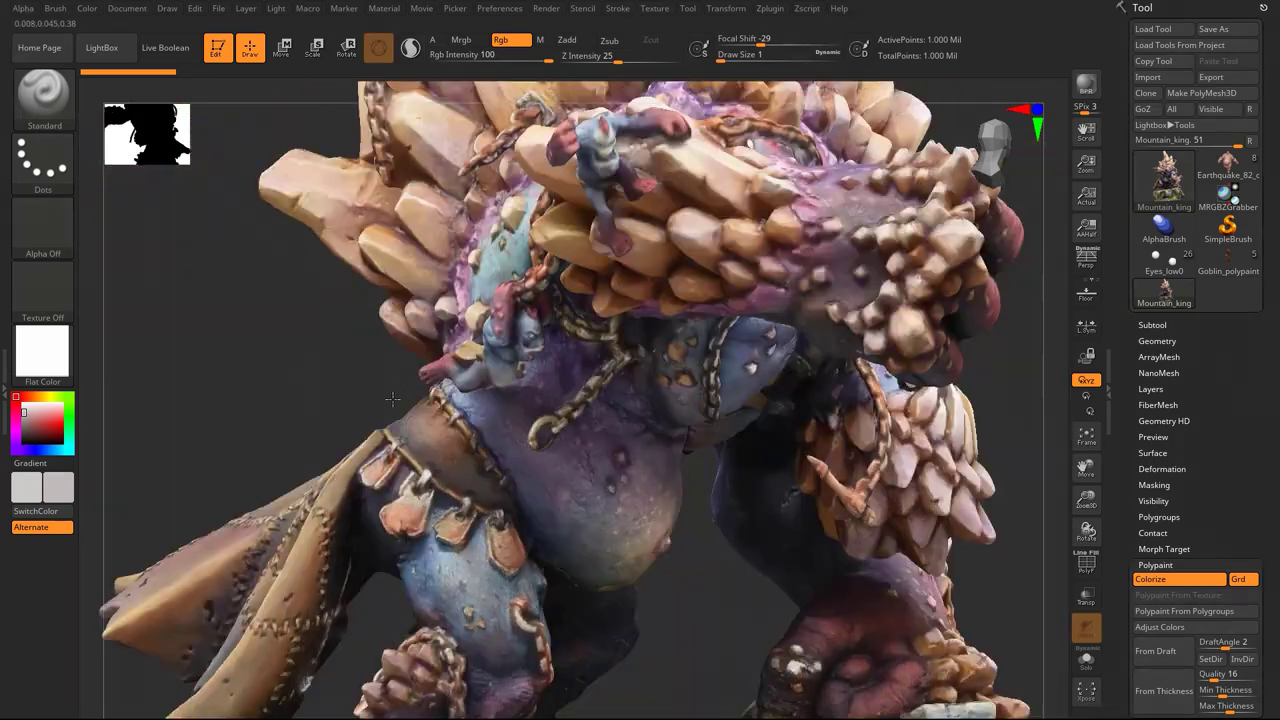
{"action": "left_click_drag", "start_coordinate": [392, 399], "coordinate": [303, 394]}
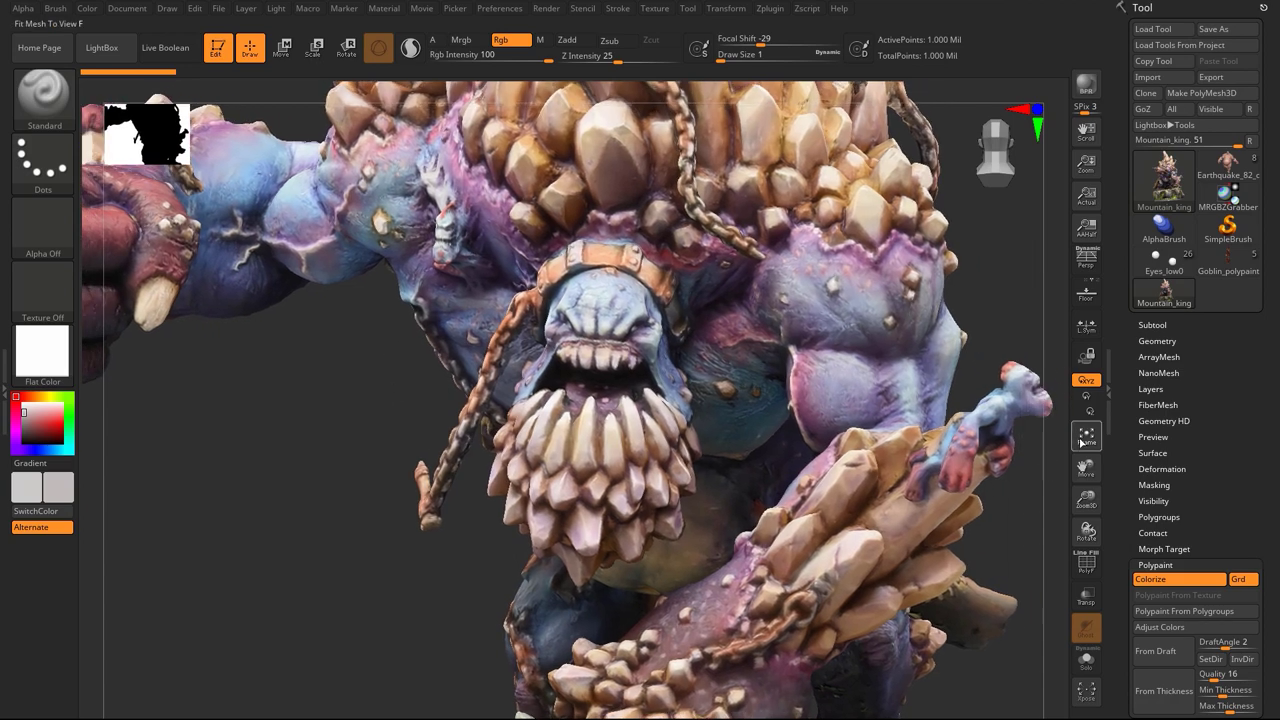
{"action": "left_click", "coordinate": [1086, 436]}
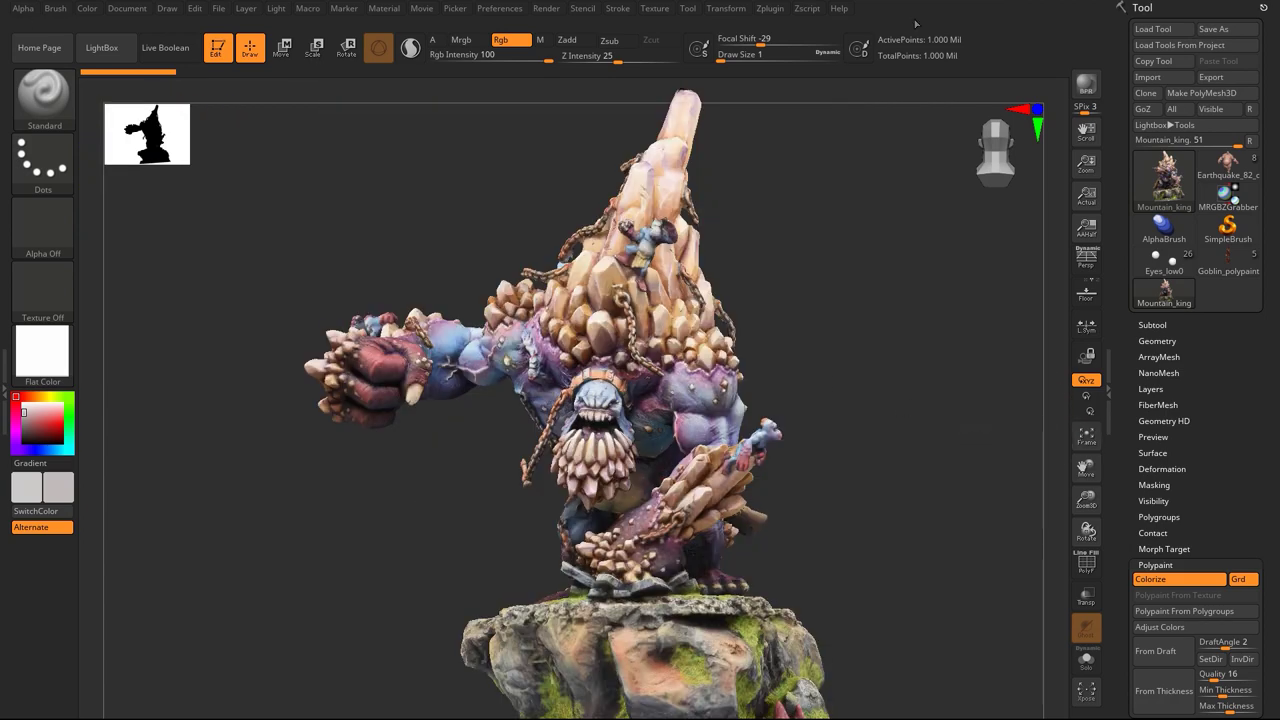
{"action": "left_click", "coordinate": [1211, 77]}
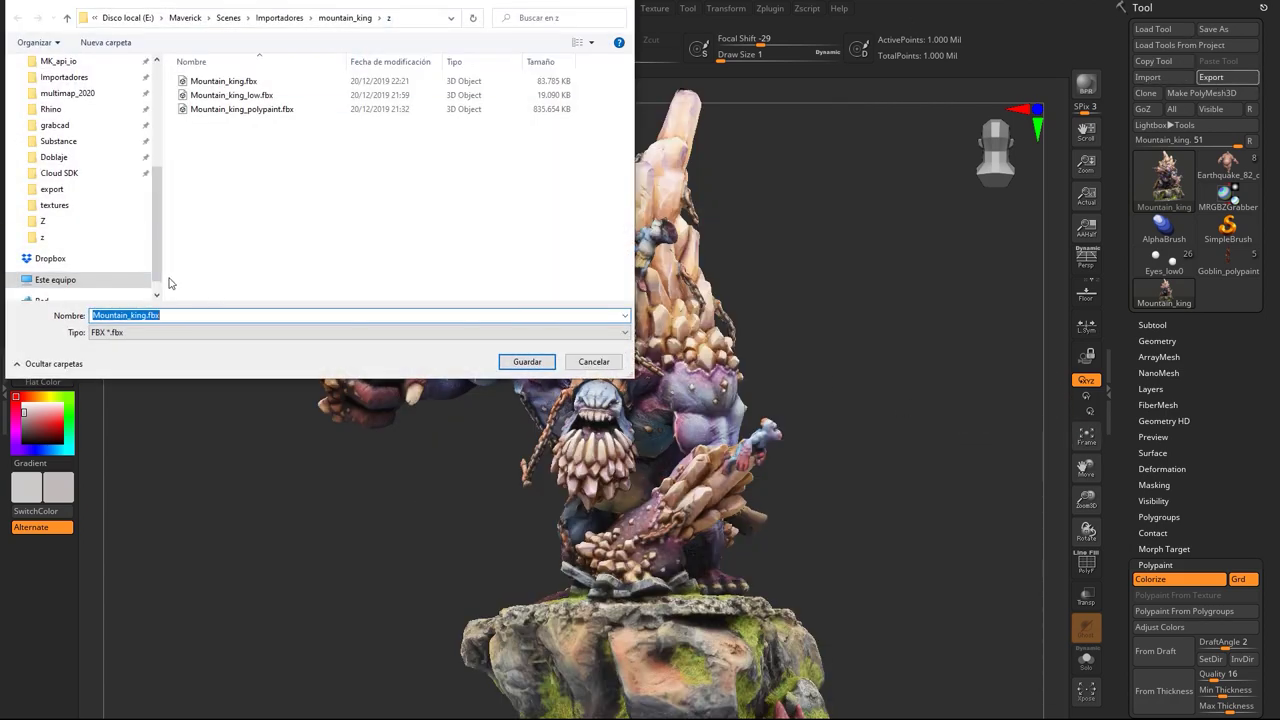
Step: Choose Mountain_king.fbx, confirm replacing it, then cancel the FBX Export Options
{"action": "double_click", "coordinate": [234, 83]}
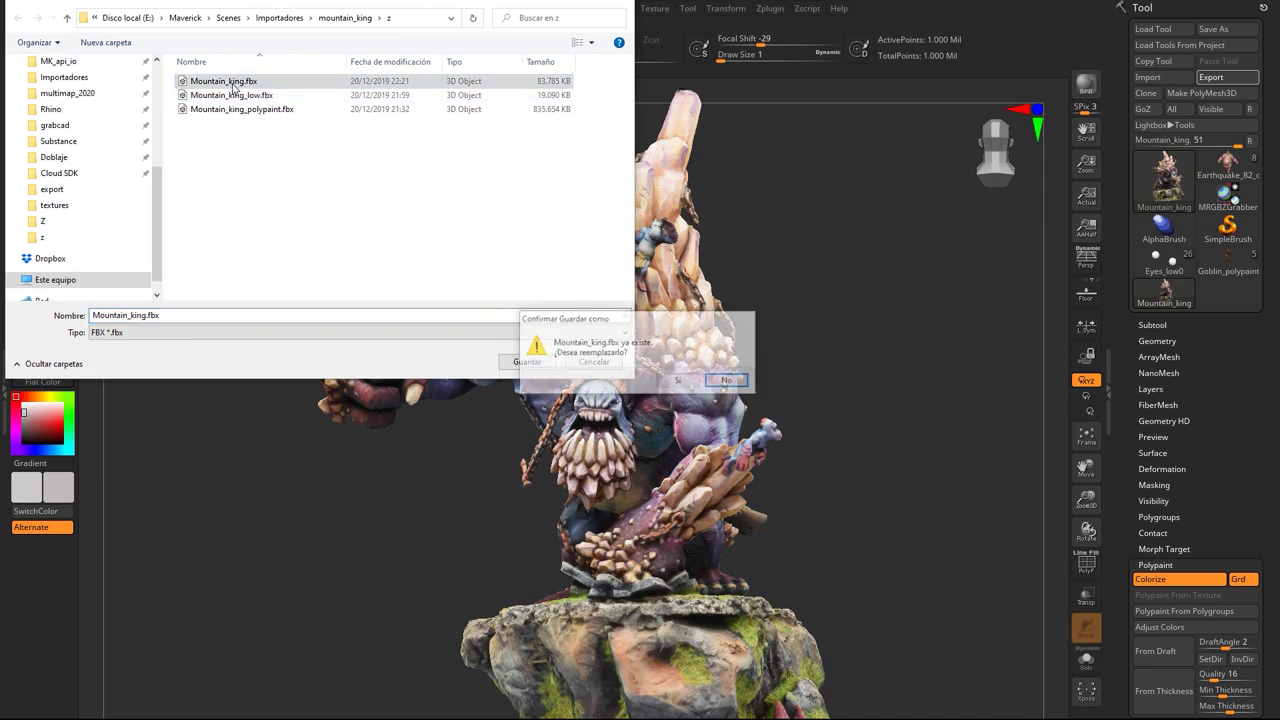
{"action": "left_click", "coordinate": [680, 381]}
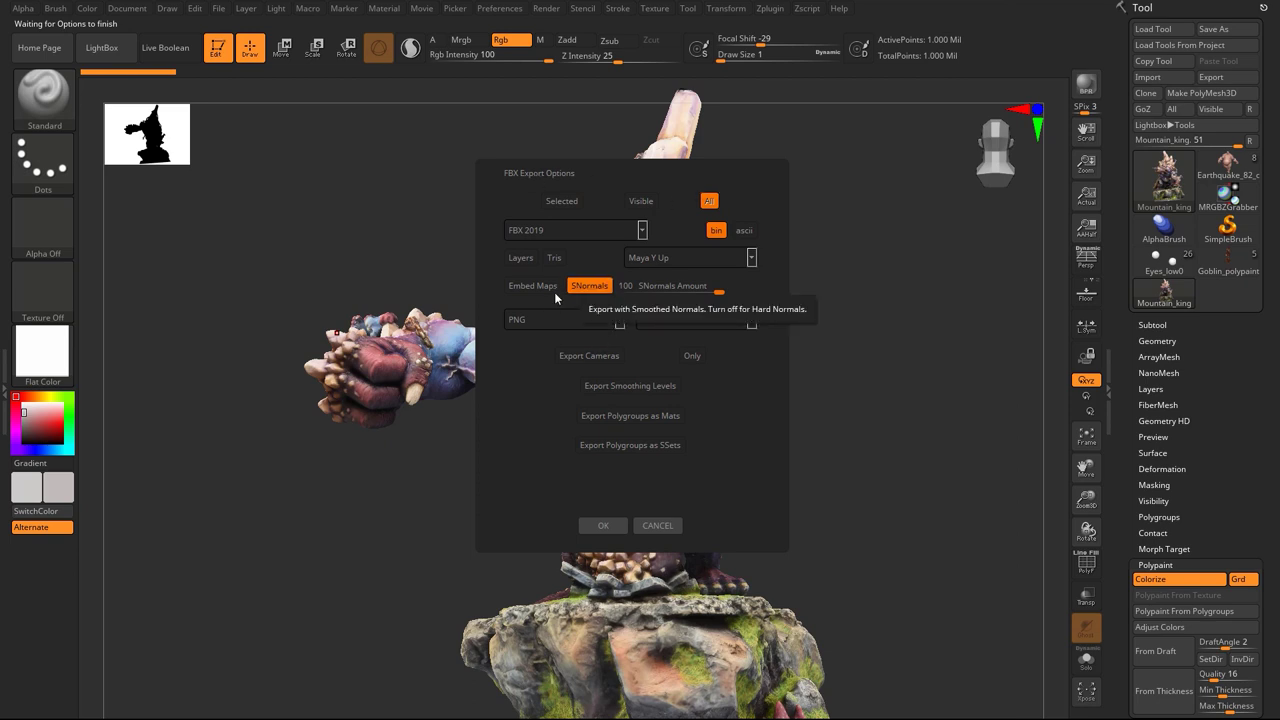
{"action": "left_click", "coordinate": [656, 526]}
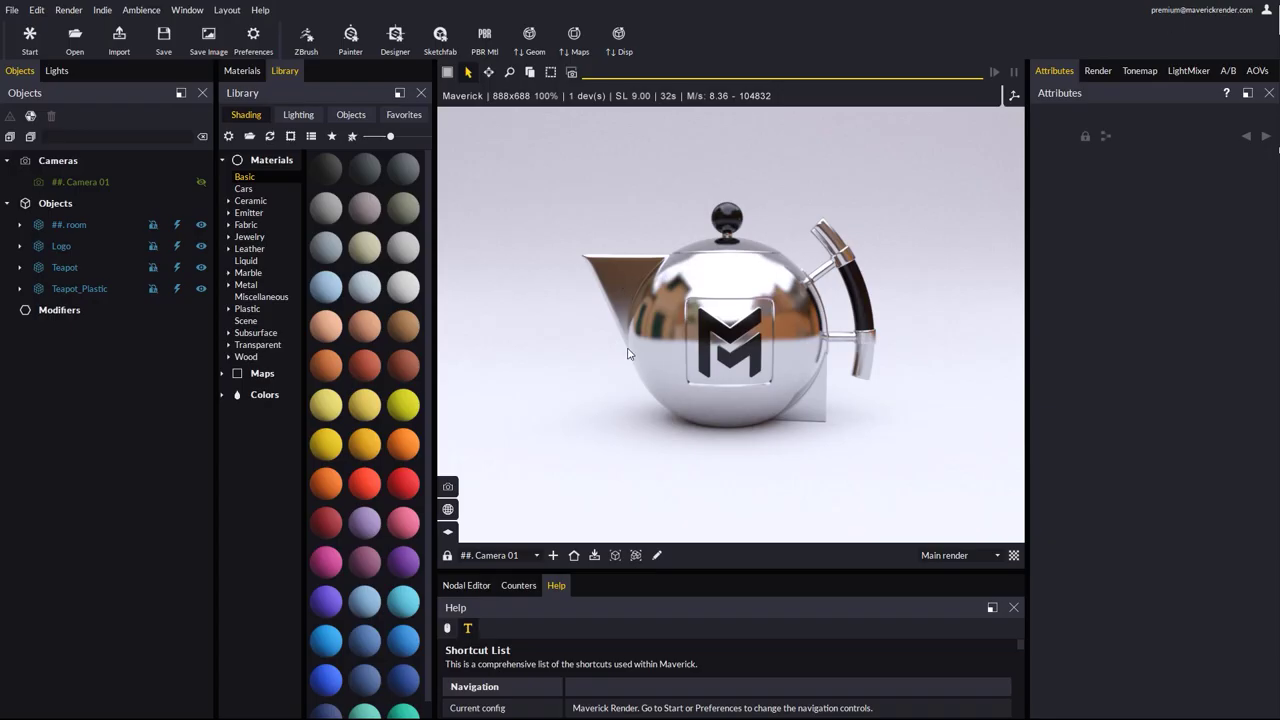
Step: Import Mountain_king.fbx via the ZBrush importer as a new scene with default ambience and scale
{"action": "left_click", "coordinate": [307, 40]}
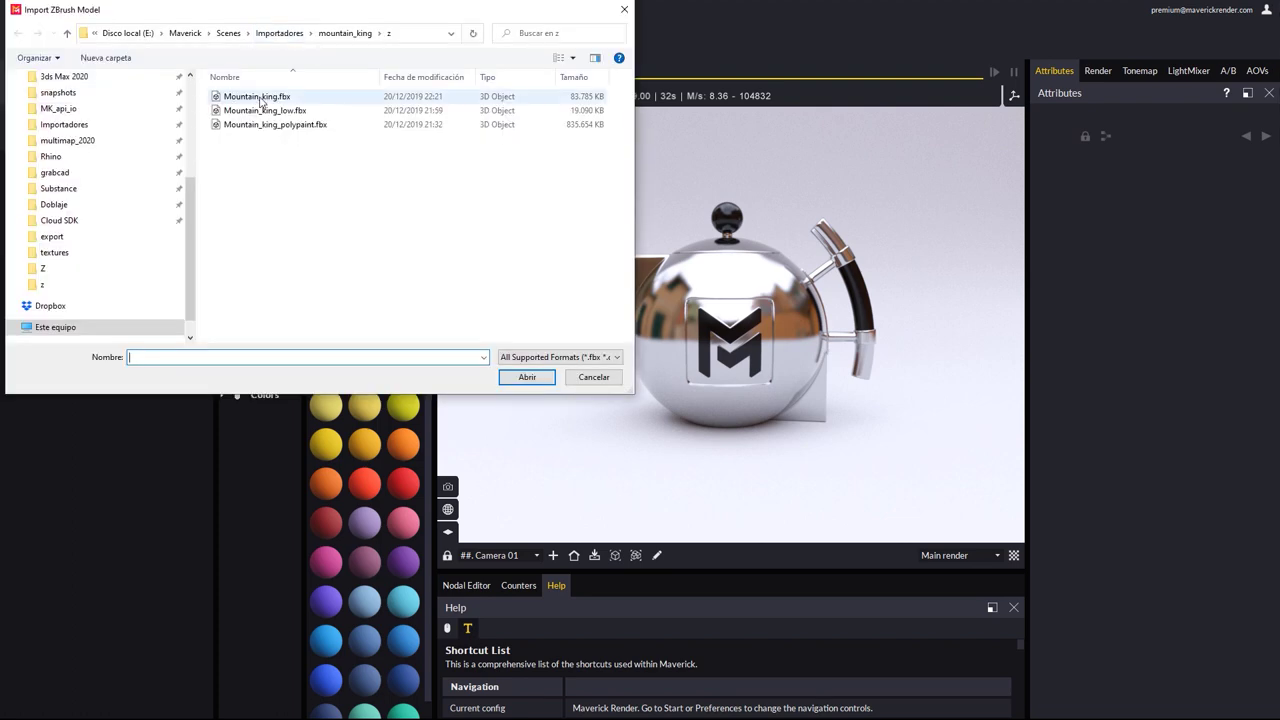
{"action": "double_click", "coordinate": [262, 97]}
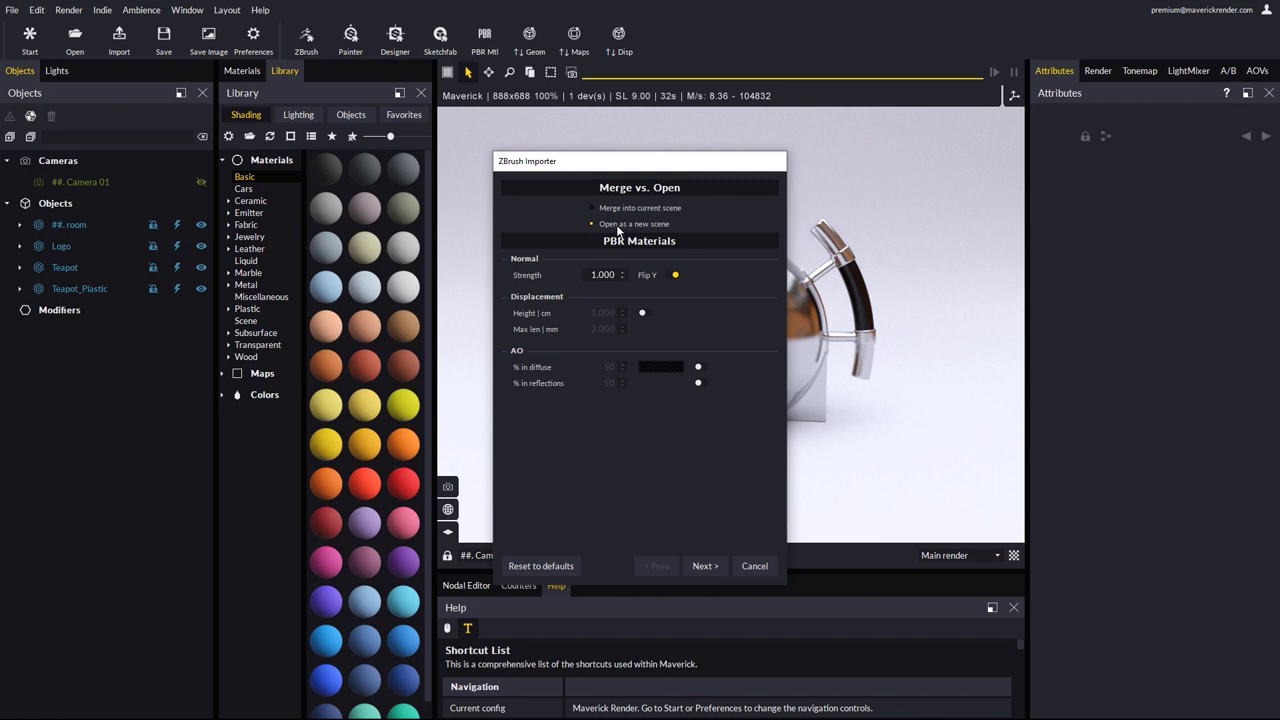
{"action": "left_click", "coordinate": [705, 566]}
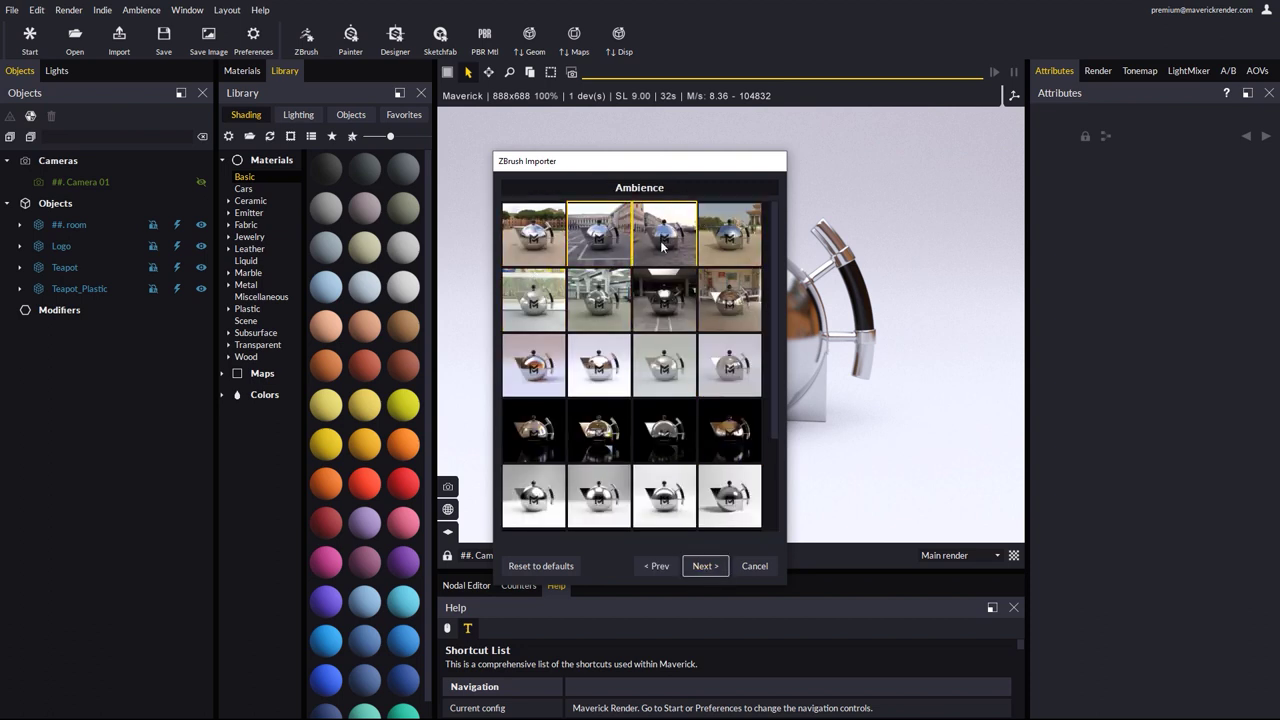
{"action": "left_click", "coordinate": [700, 568]}
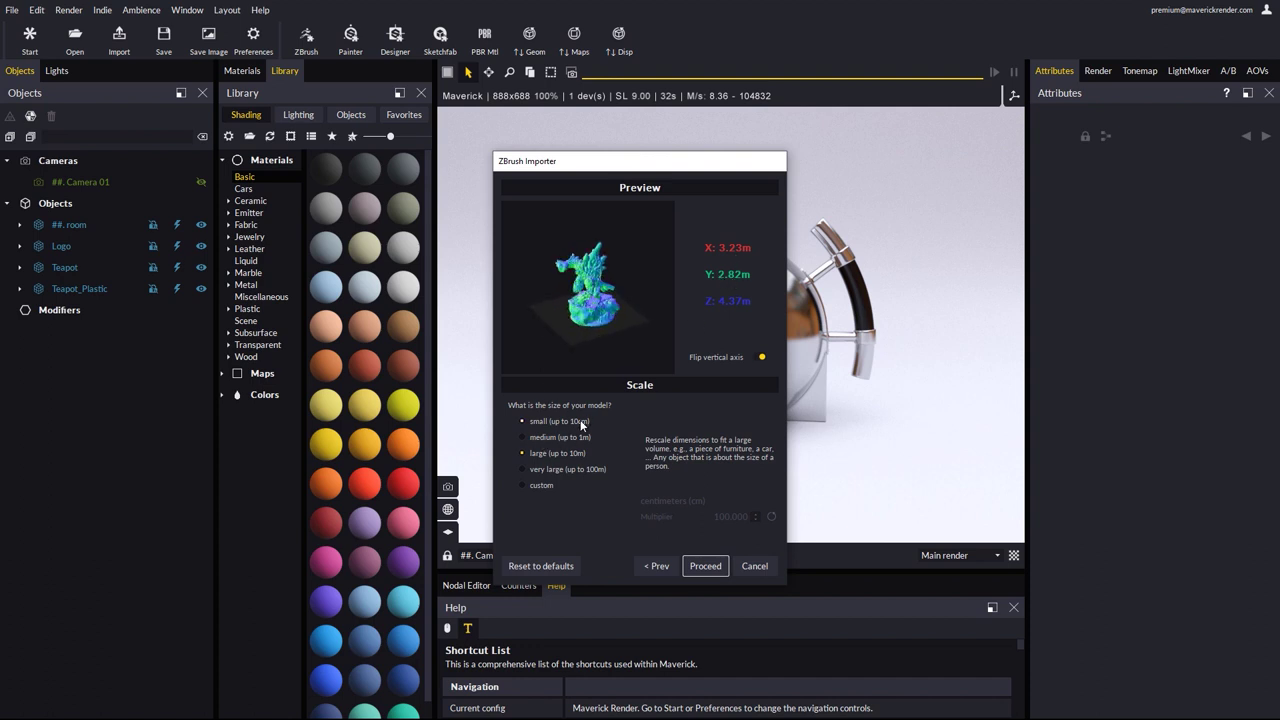
{"action": "left_click", "coordinate": [705, 566]}
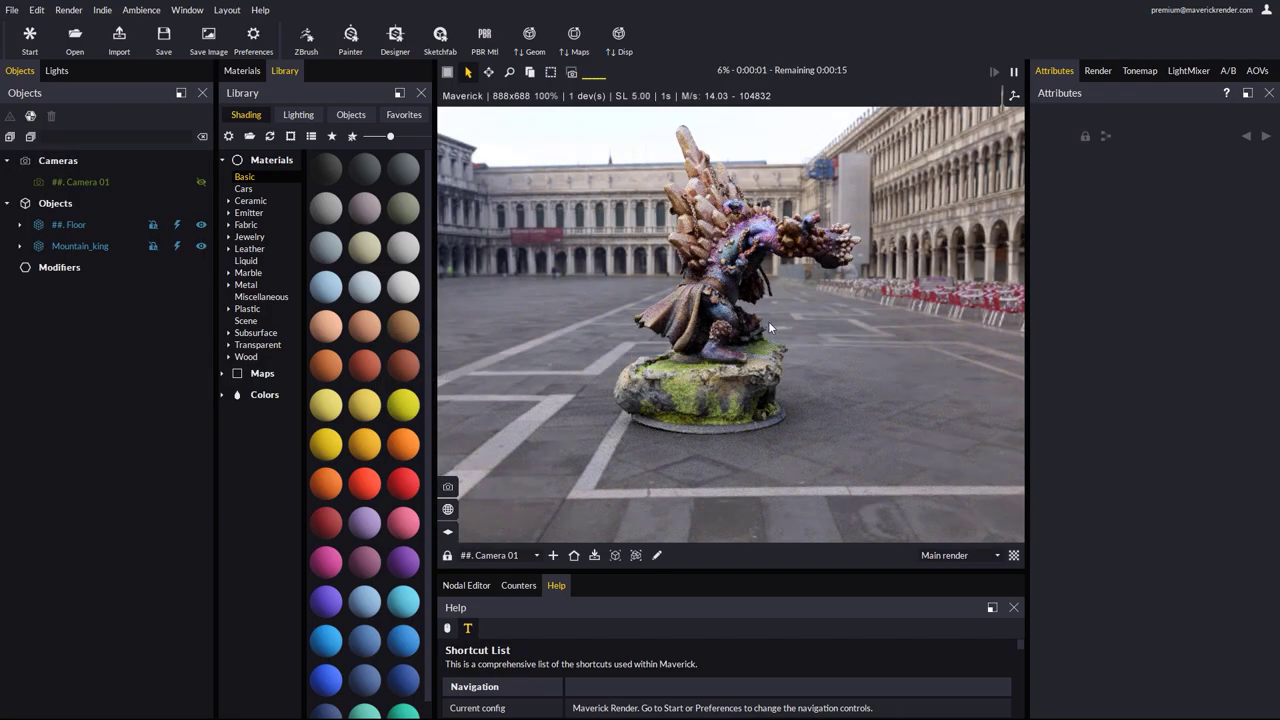
Step: Zoom in on the Mountain King and close the Help, Counters and Nodal Editor panels
{"action": "left_click_drag", "start_coordinate": [768, 321], "coordinate": [712, 330]}
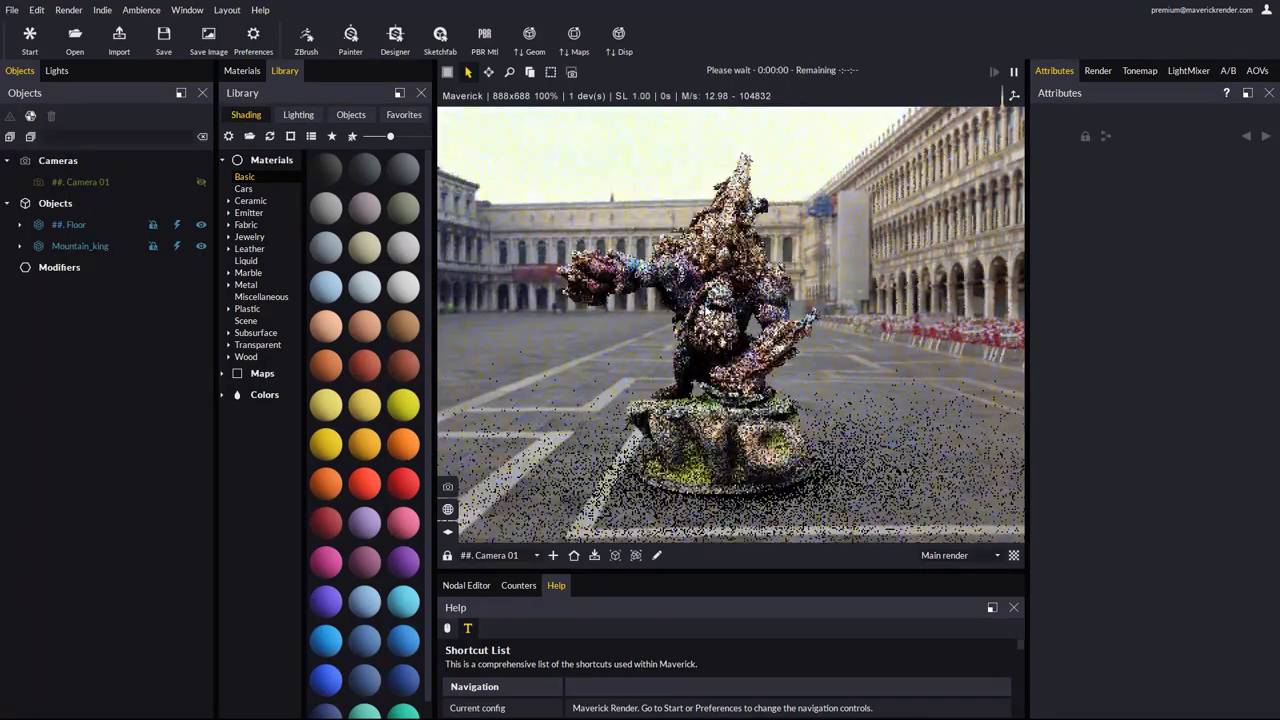
{"action": "scroll", "coordinate": [739, 348], "scroll_direction": "up", "scroll_amount": 5}
{"action": "scroll", "coordinate": [738, 364], "scroll_direction": "up", "scroll_amount": 2}
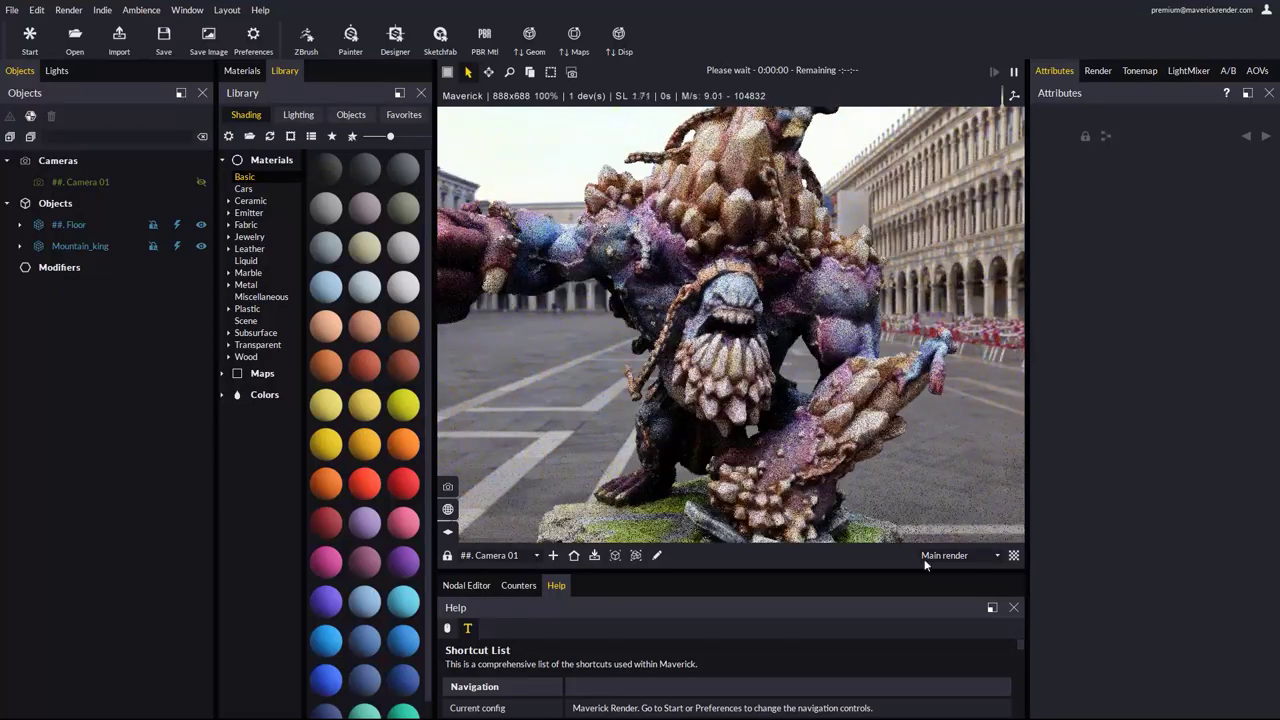
{"action": "left_click", "coordinate": [1015, 608]}
{"action": "left_click", "coordinate": [1015, 608]}
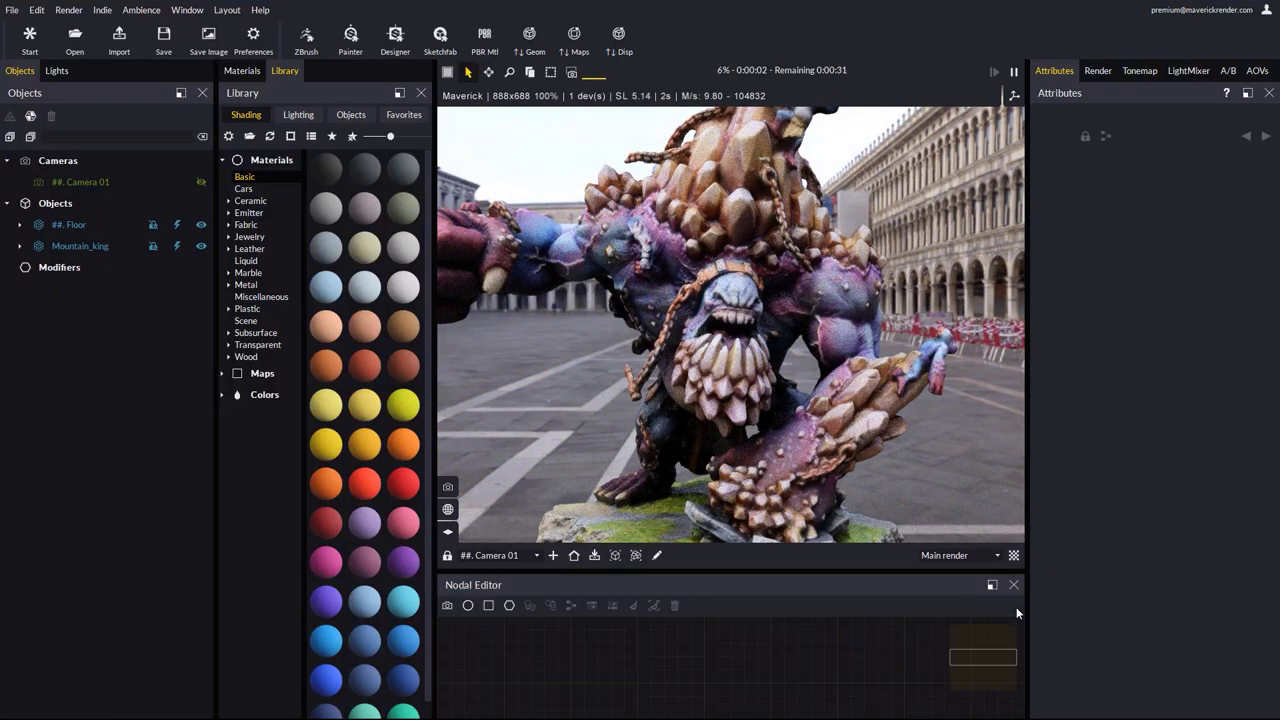
{"action": "left_click", "coordinate": [1015, 587]}
{"action": "left_click_drag", "start_coordinate": [730, 480], "coordinate": [775, 505]}
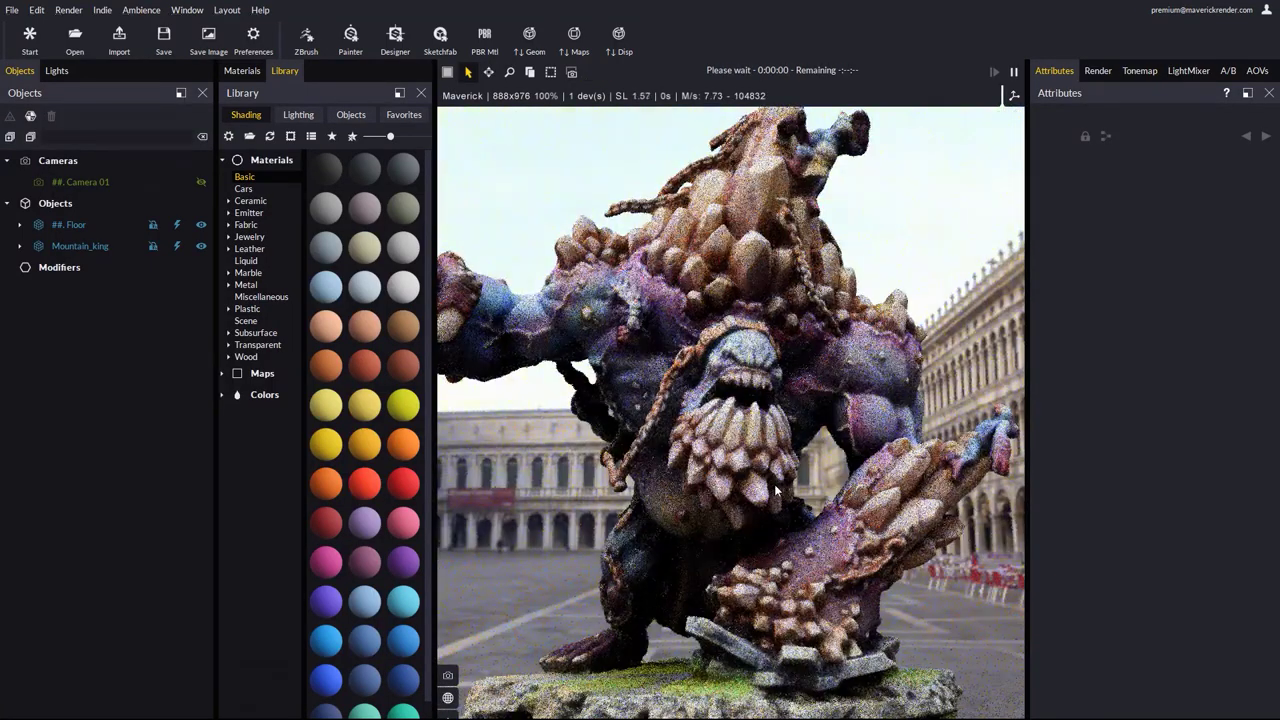
Step: Inspect the Mountain_king material and its Map 002 vertex colour map
{"action": "left_click", "coordinate": [242, 70]}
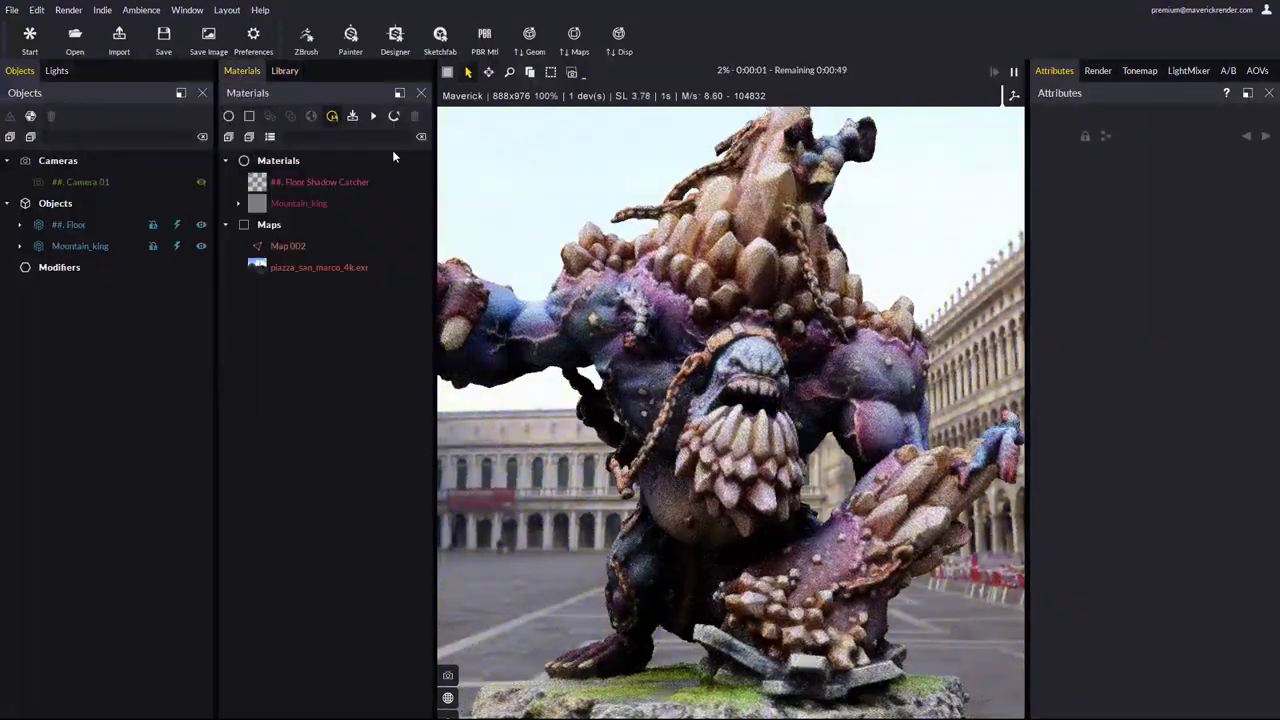
{"action": "left_click", "coordinate": [305, 203]}
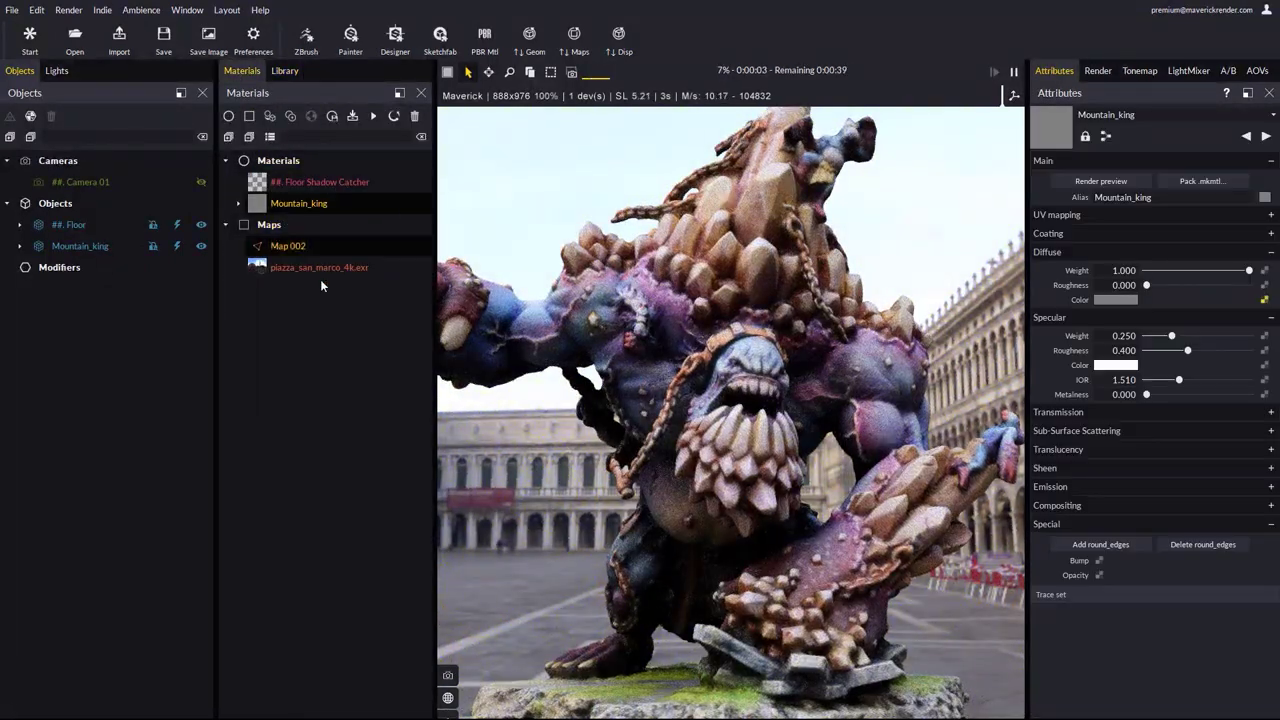
{"action": "left_click", "coordinate": [290, 248]}
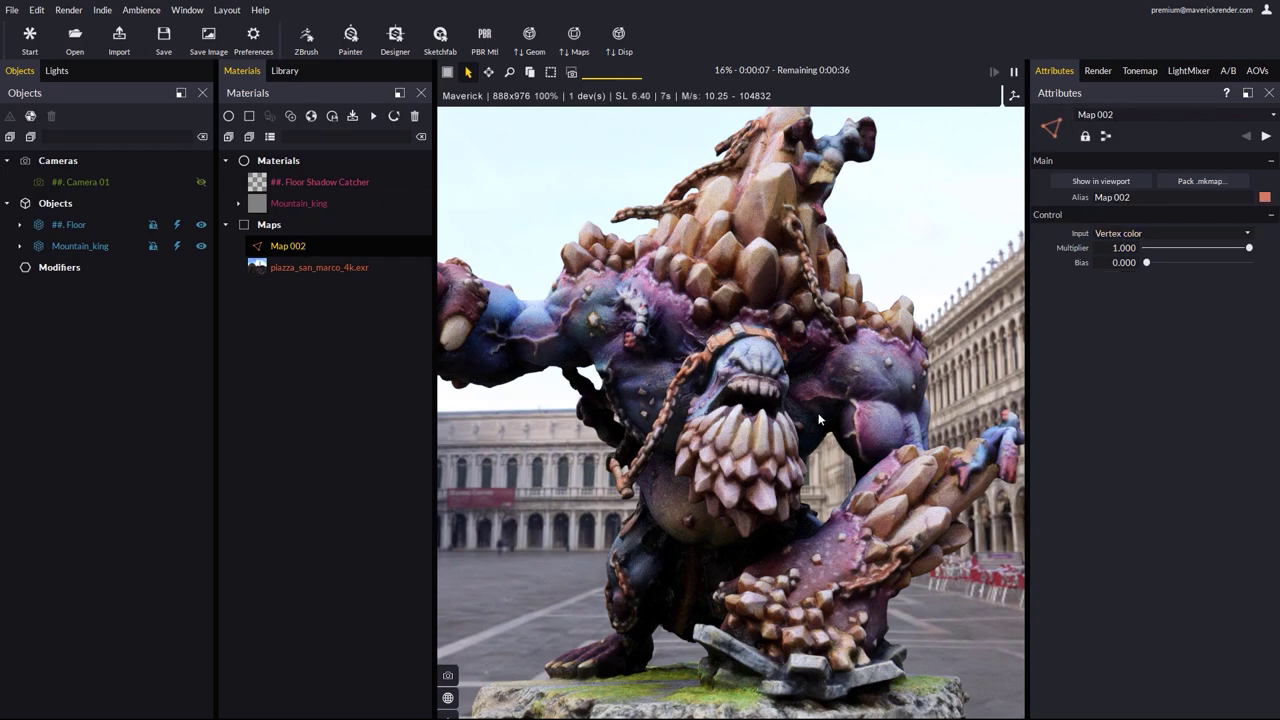
{"action": "left_click_drag", "start_coordinate": [815, 414], "coordinate": [634, 440]}
Step: Re-enable depth of field and lower the active camera's aperture from 8.0 to 0.642
{"action": "right_click", "coordinate": [704, 405]}
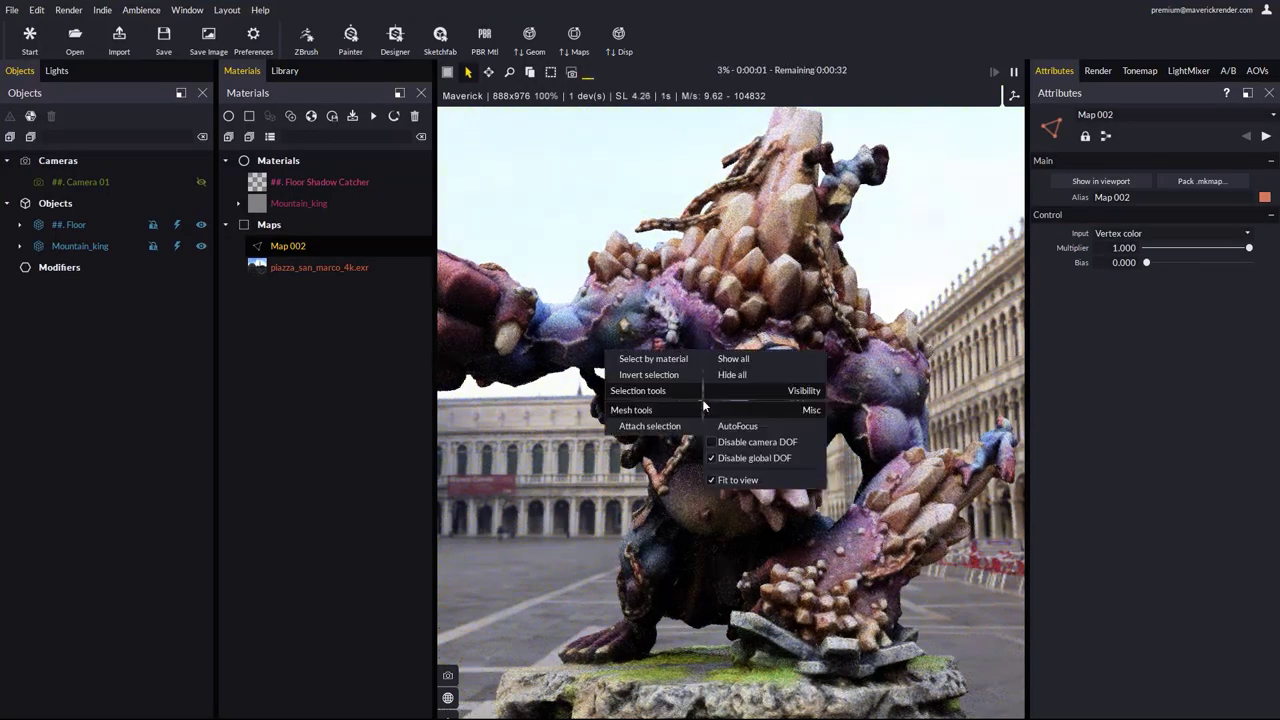
{"action": "left_click", "coordinate": [735, 479]}
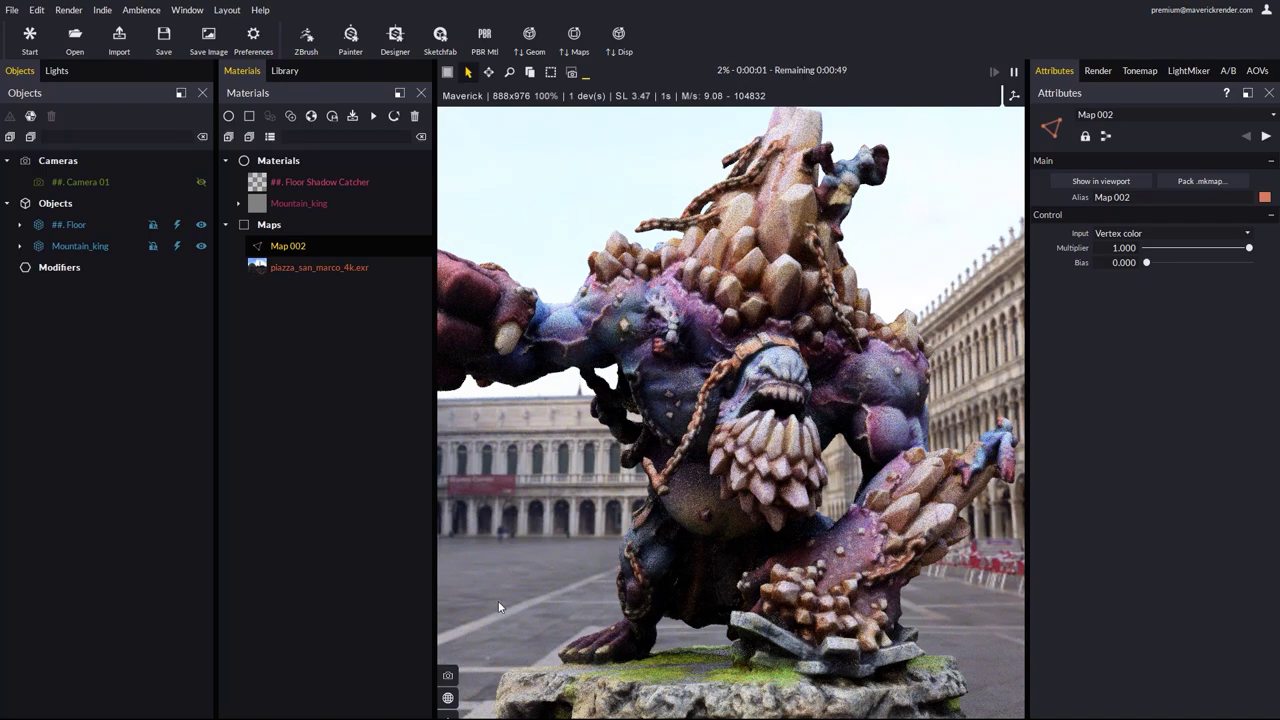
{"action": "left_click", "coordinate": [449, 676]}
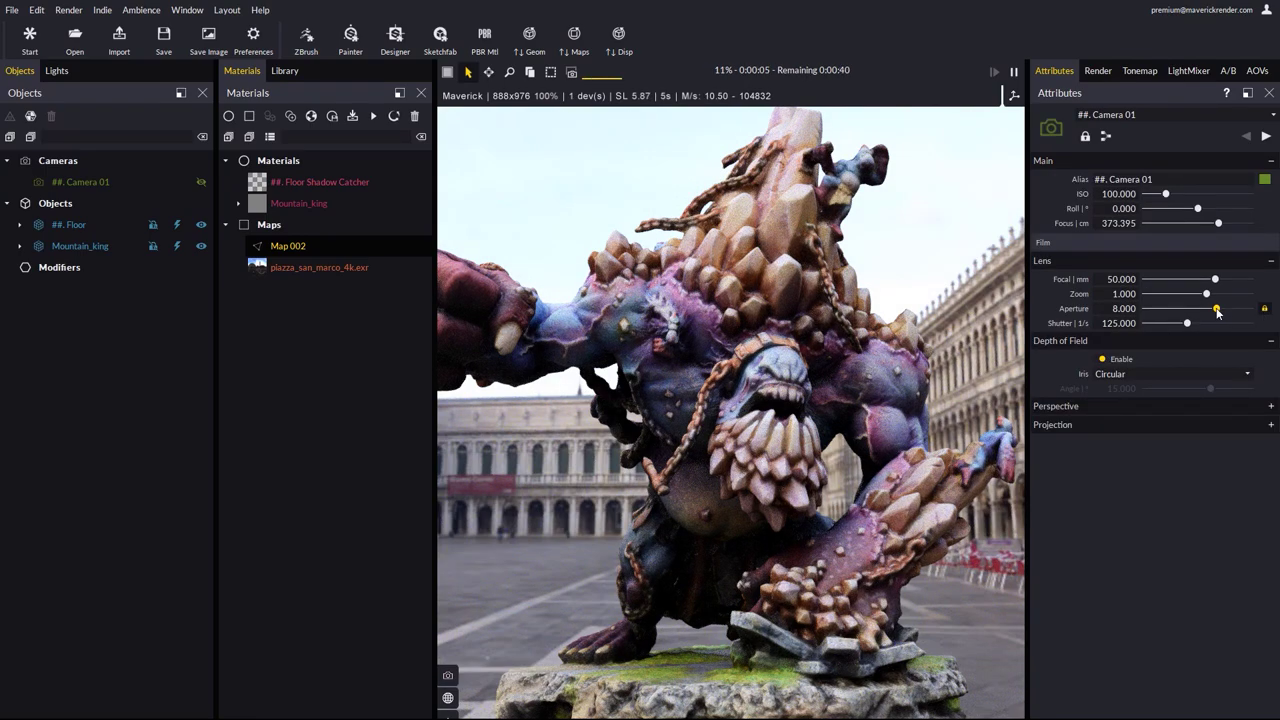
{"action": "left_click_drag", "start_coordinate": [1216, 308], "coordinate": [1189, 308]}
{"action": "left_click_drag", "start_coordinate": [1012, 393], "coordinate": [1013, 381]}
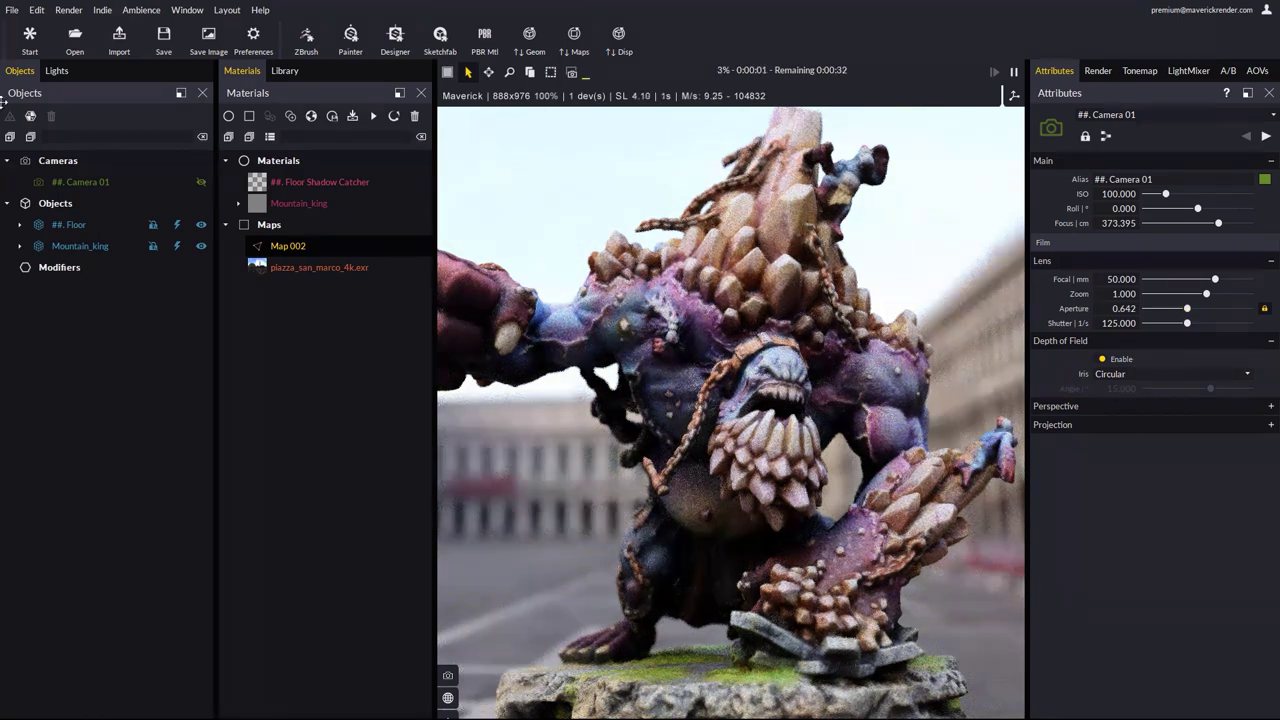
{"action": "left_click", "coordinate": [57, 71]}
{"action": "left_click", "coordinate": [10, 116]}
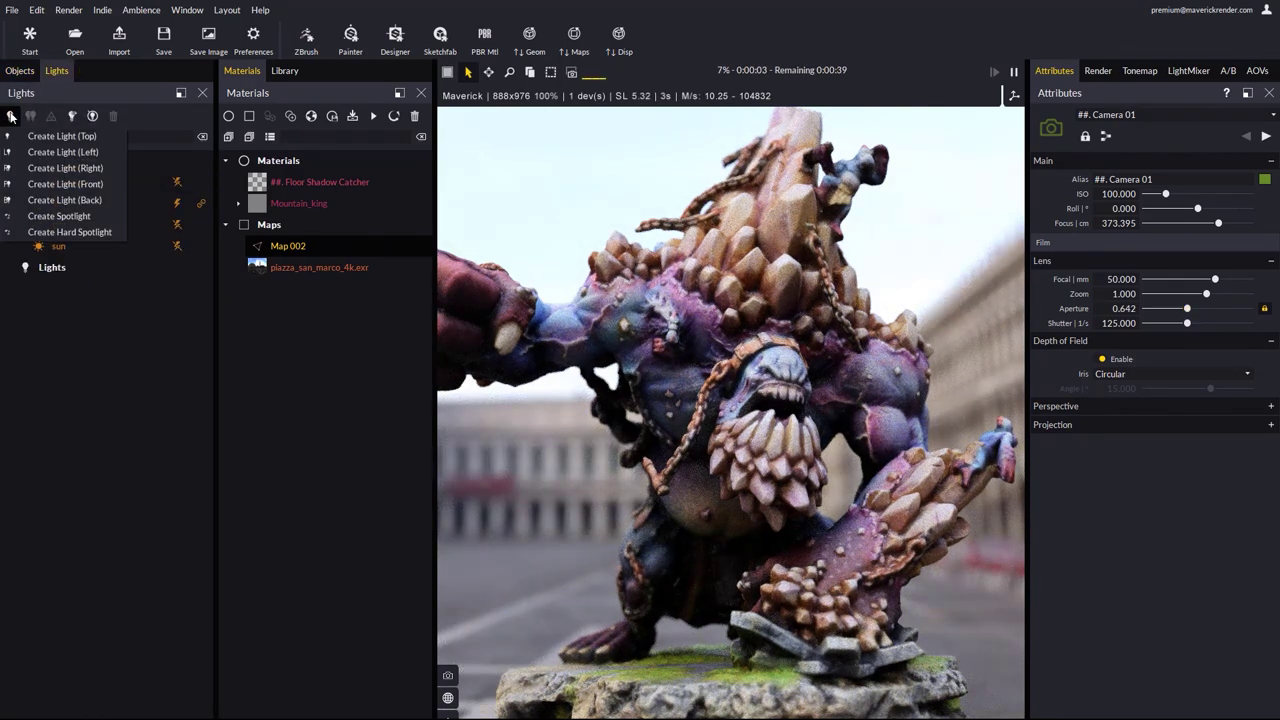
Step: Add spotlight 001 aimed at the model's shoulder with the Normalight tool
{"action": "left_click", "coordinate": [94, 224]}
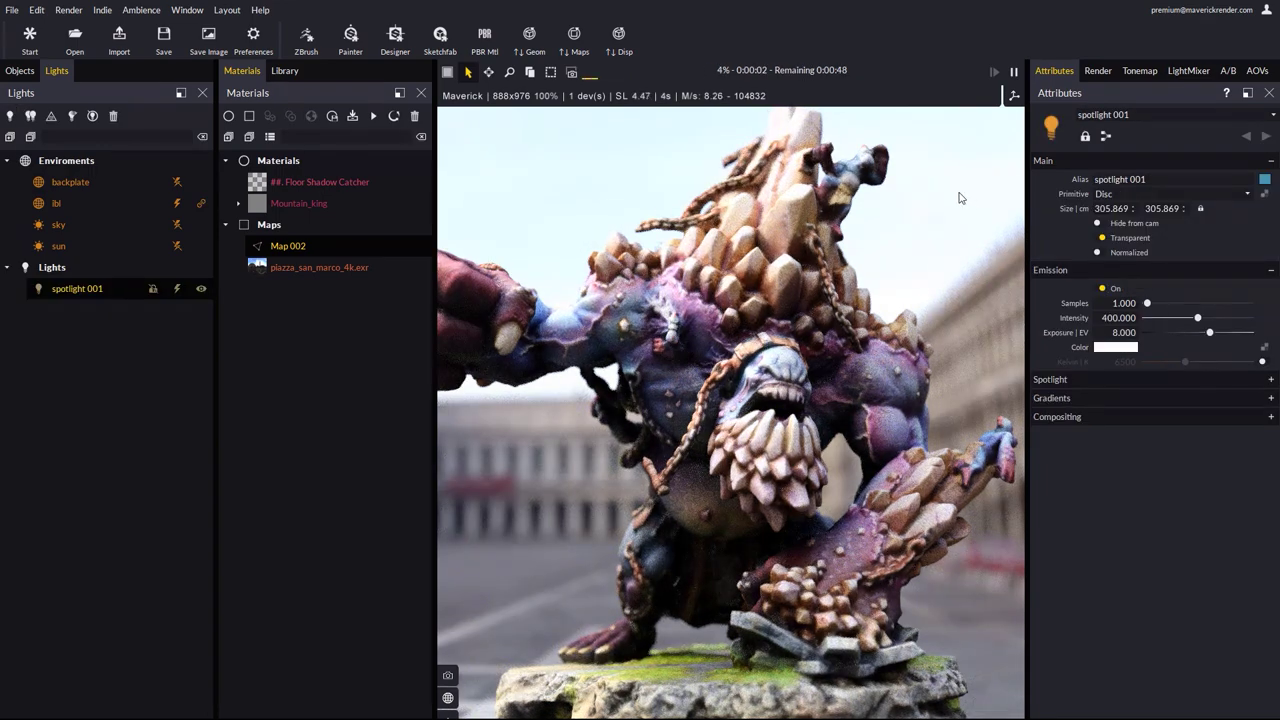
{"action": "left_click", "coordinate": [92, 116]}
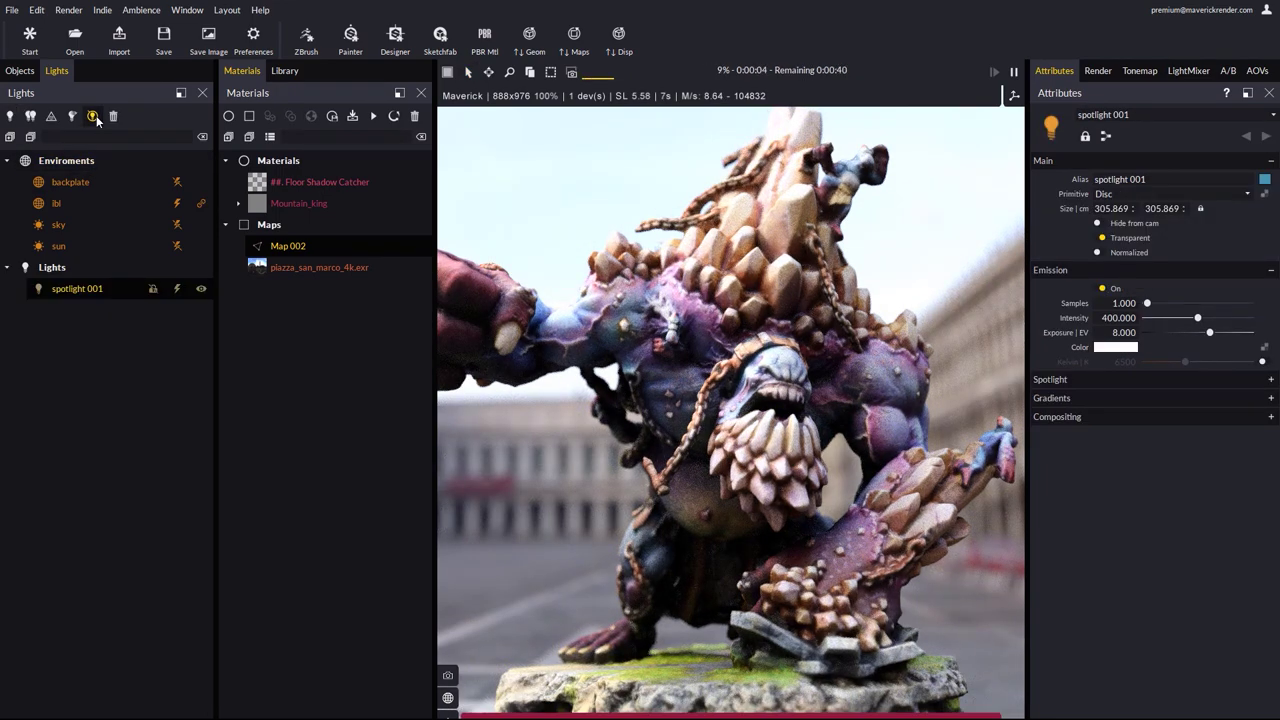
{"action": "left_click", "coordinate": [901, 355]}
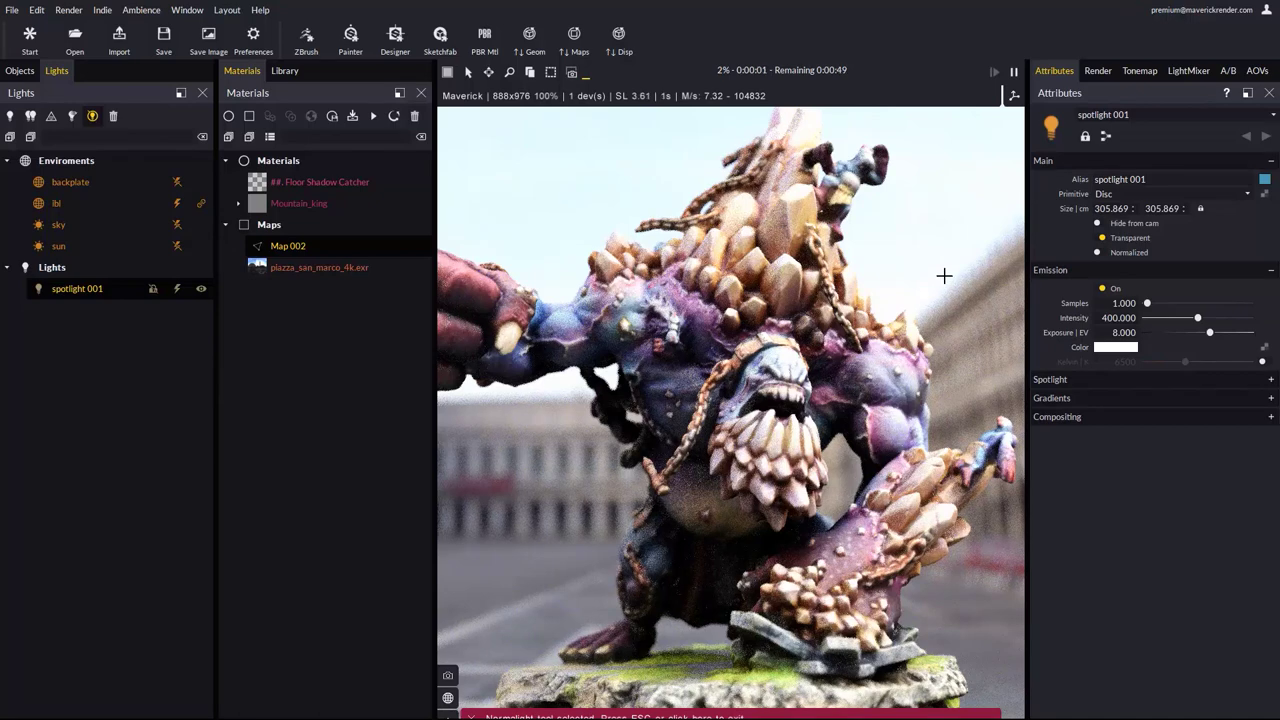
Step: Add the light top 001 and light left 001 lights to the scene
{"action": "left_click", "coordinate": [10, 116]}
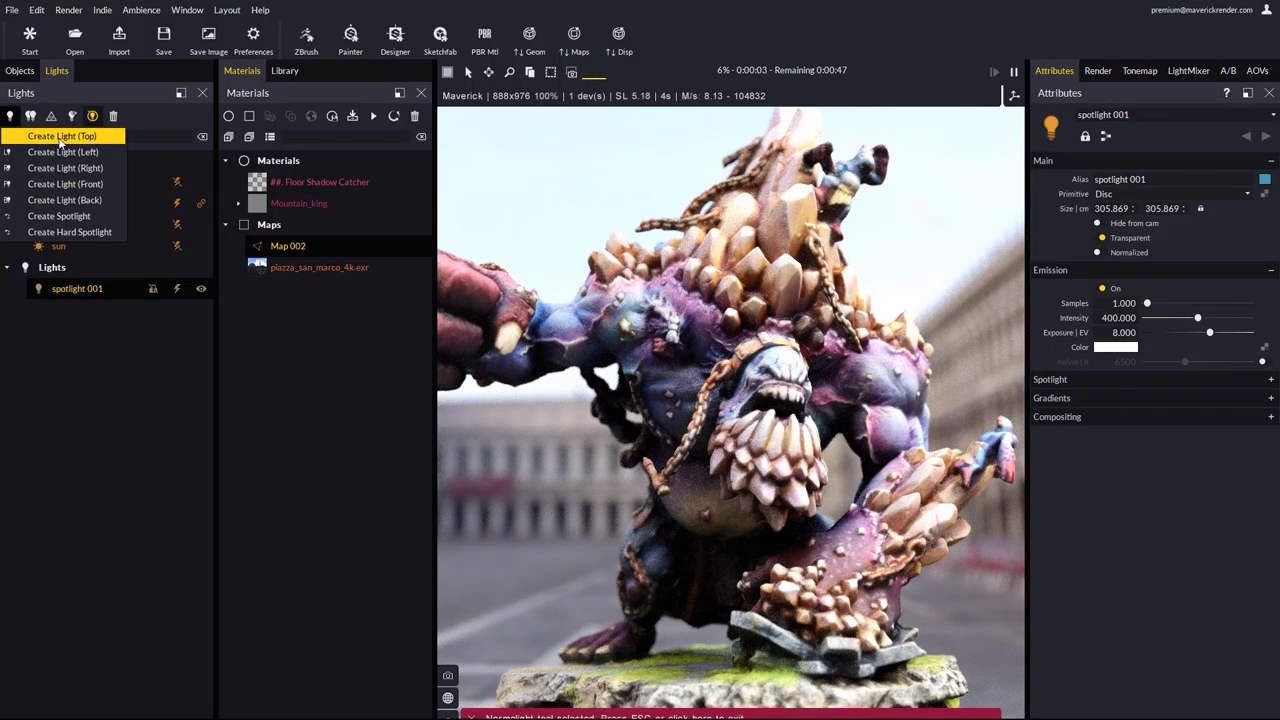
{"action": "left_click", "coordinate": [59, 137]}
{"action": "left_click", "coordinate": [10, 116]}
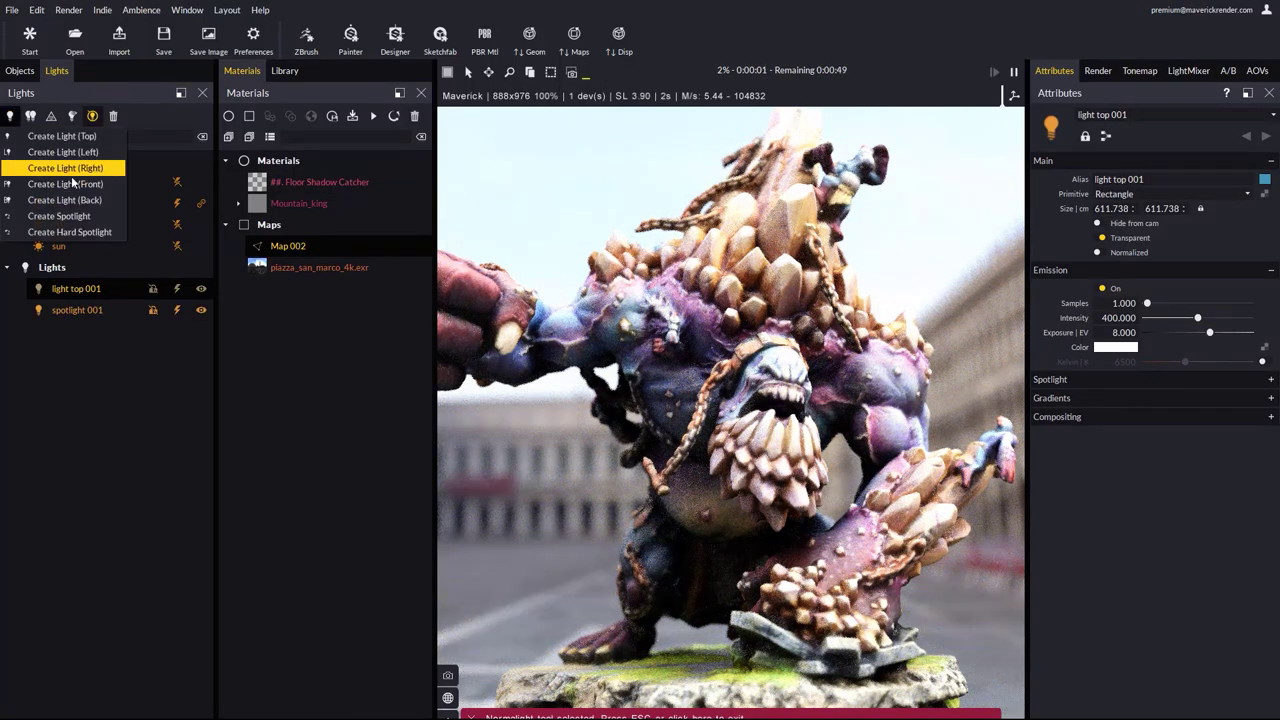
{"action": "left_click", "coordinate": [62, 152]}
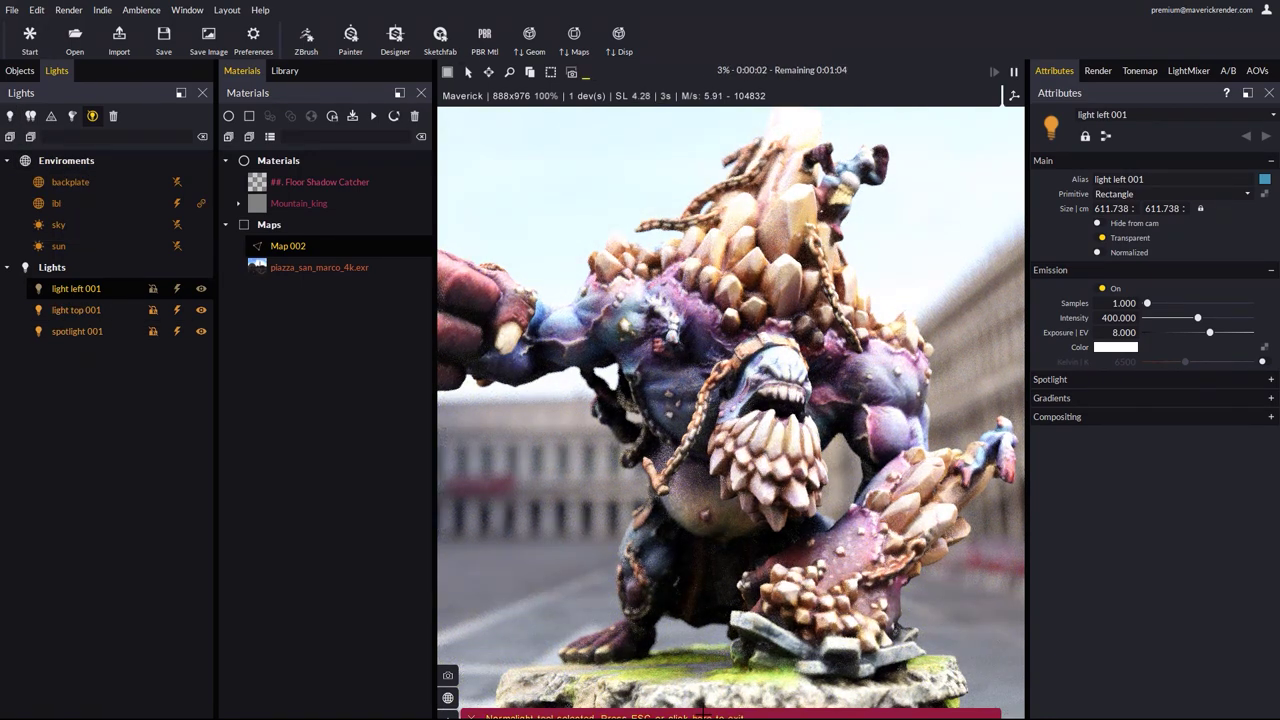
{"action": "left_click", "coordinate": [732, 700]}
{"action": "left_click", "coordinate": [1187, 71]}
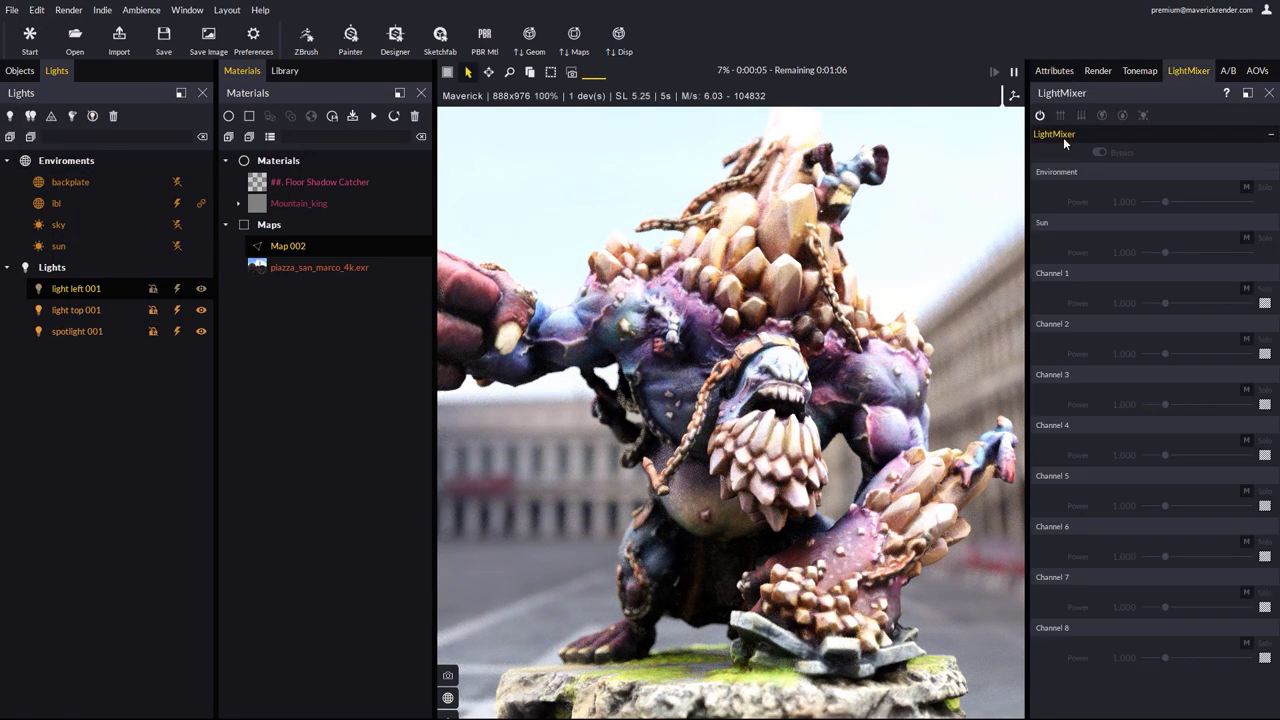
Step: Enable LightMixer, mute all channels, then restore environment at 0.492 and Channel 1
{"action": "left_click", "coordinate": [1039, 116]}
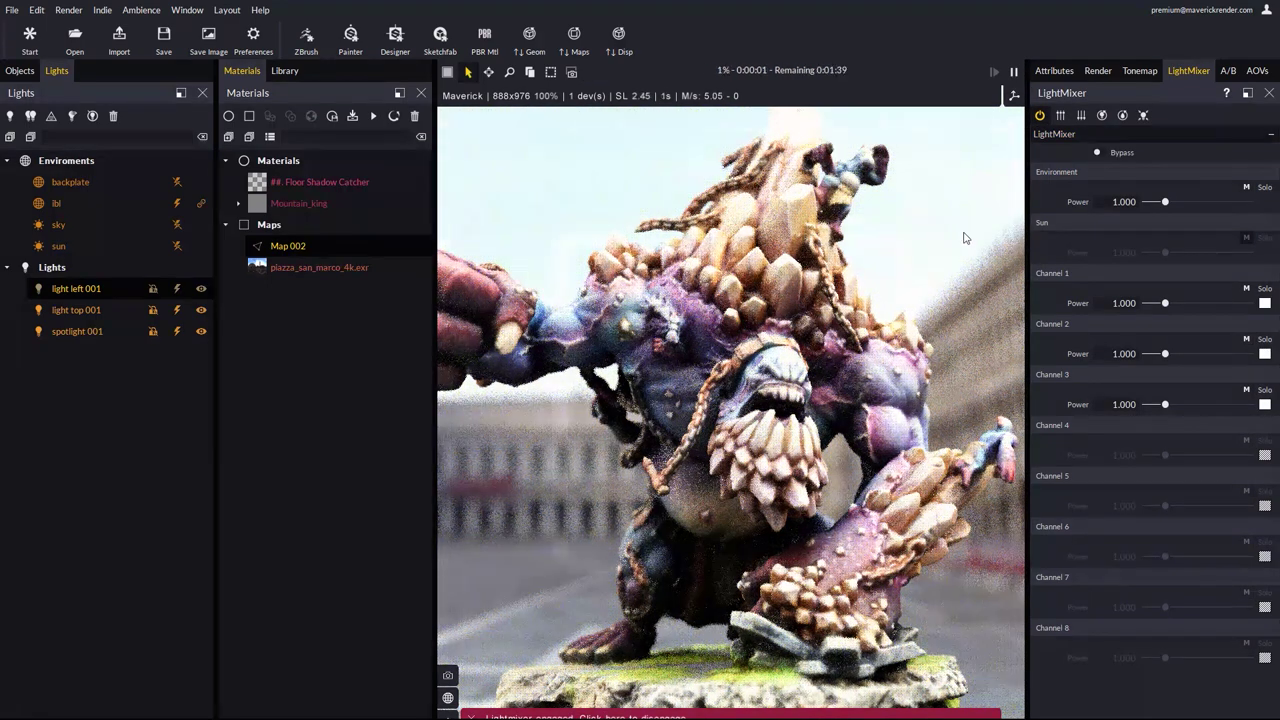
{"action": "left_click", "coordinate": [1122, 115]}
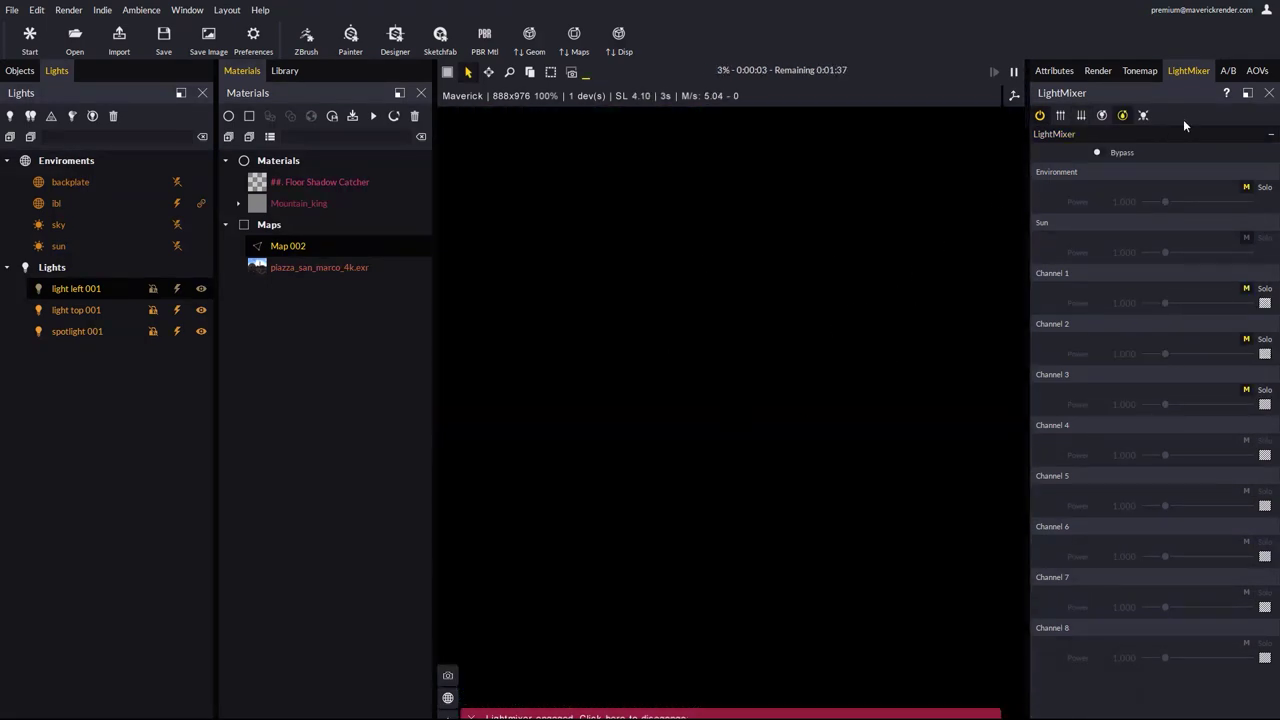
{"action": "left_click", "coordinate": [1246, 187]}
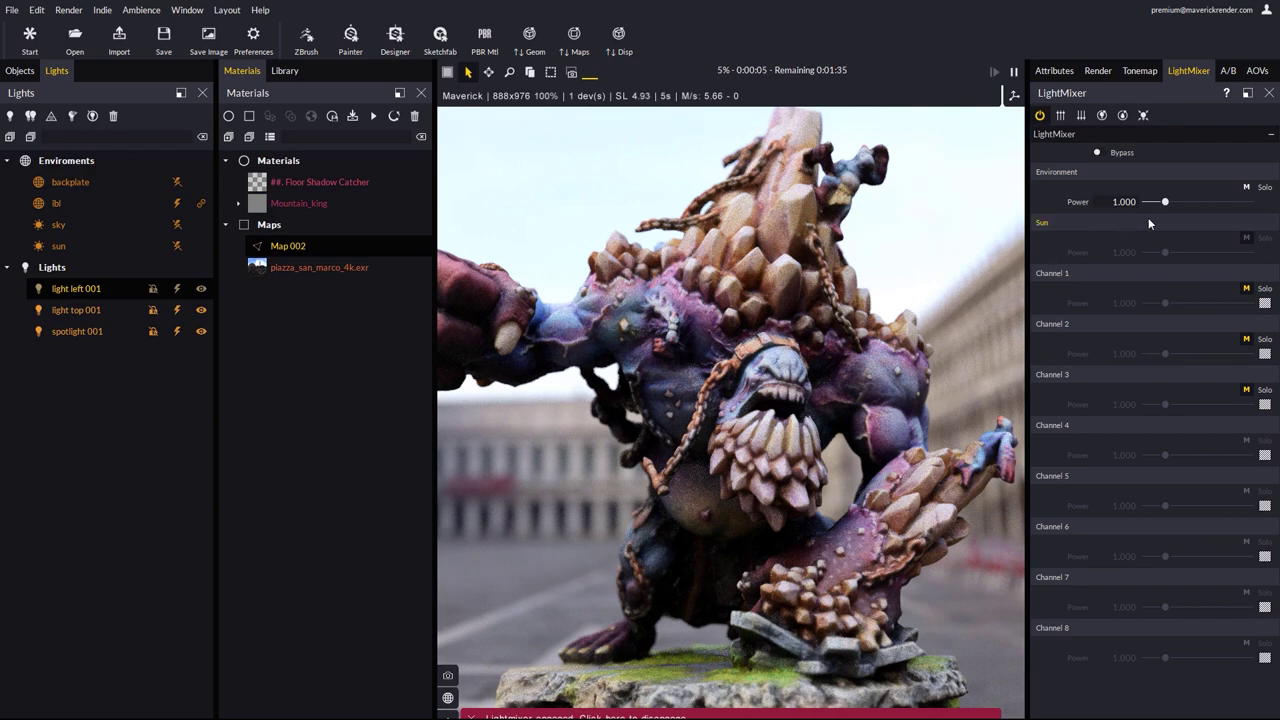
{"action": "left_click_drag", "start_coordinate": [1166, 204], "coordinate": [1161, 203]}
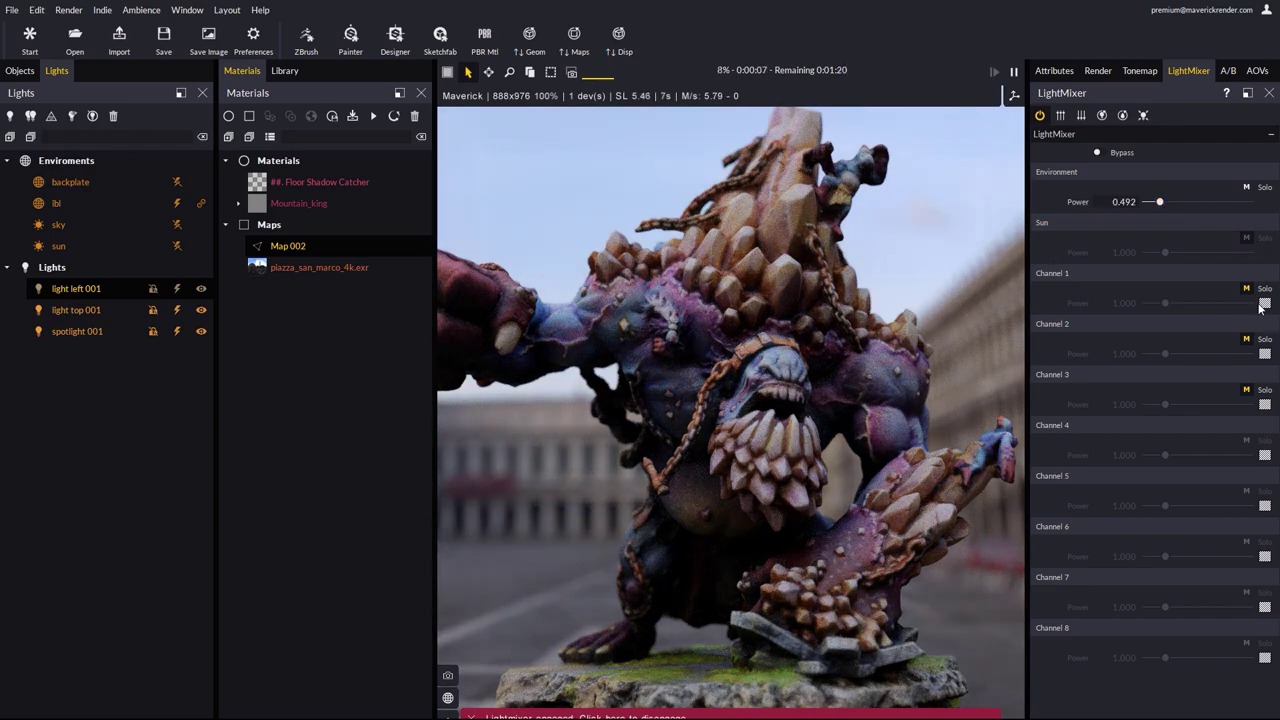
{"action": "left_click", "coordinate": [1246, 288]}
{"action": "left_click_drag", "start_coordinate": [1165, 303], "coordinate": [1181, 308]}
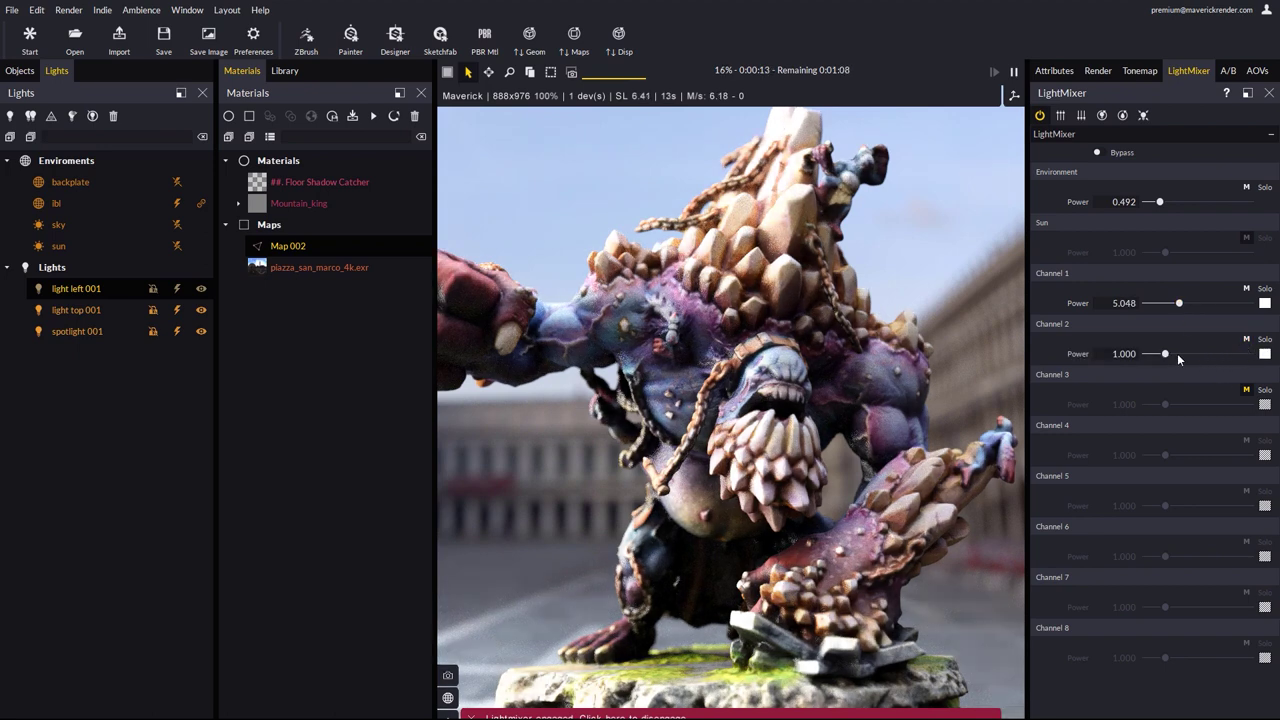
Step: Set Channels 1–3 power to 0.647, 0.184 and 1.171
{"action": "left_click_drag", "start_coordinate": [1165, 355], "coordinate": [1172, 352]}
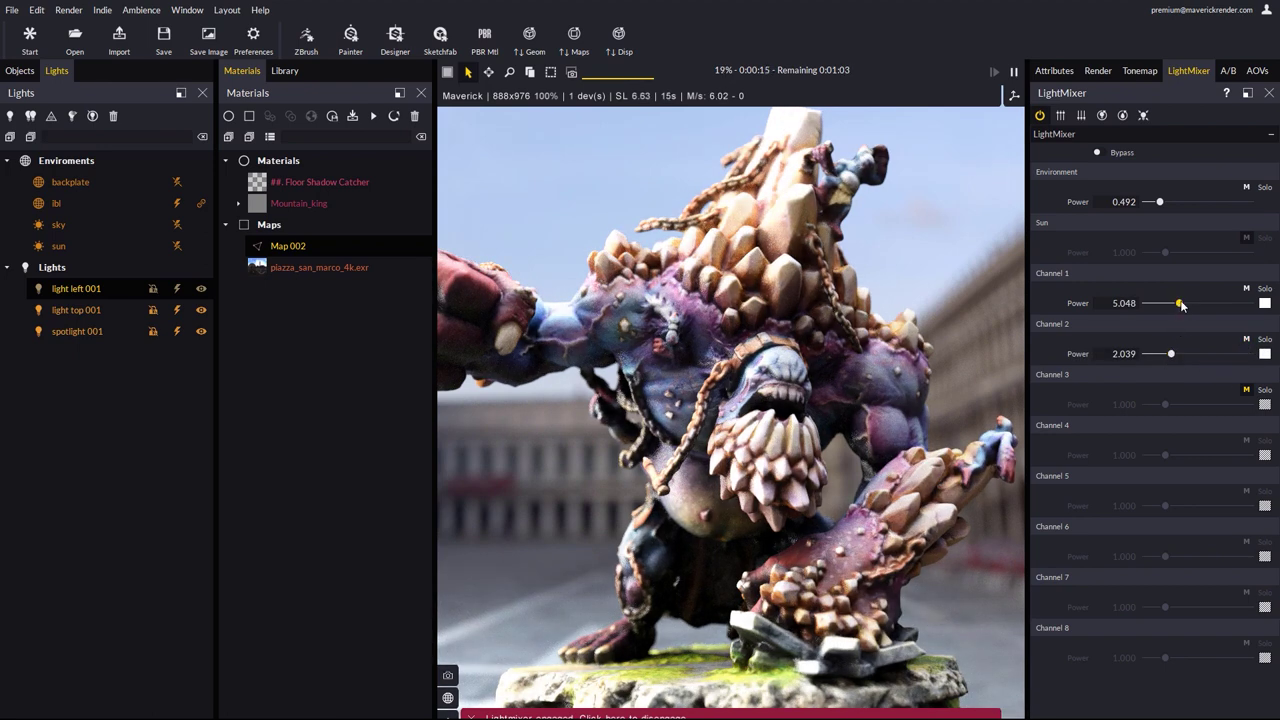
{"action": "left_click_drag", "start_coordinate": [1181, 305], "coordinate": [1177, 309]}
{"action": "left_click", "coordinate": [1246, 390]}
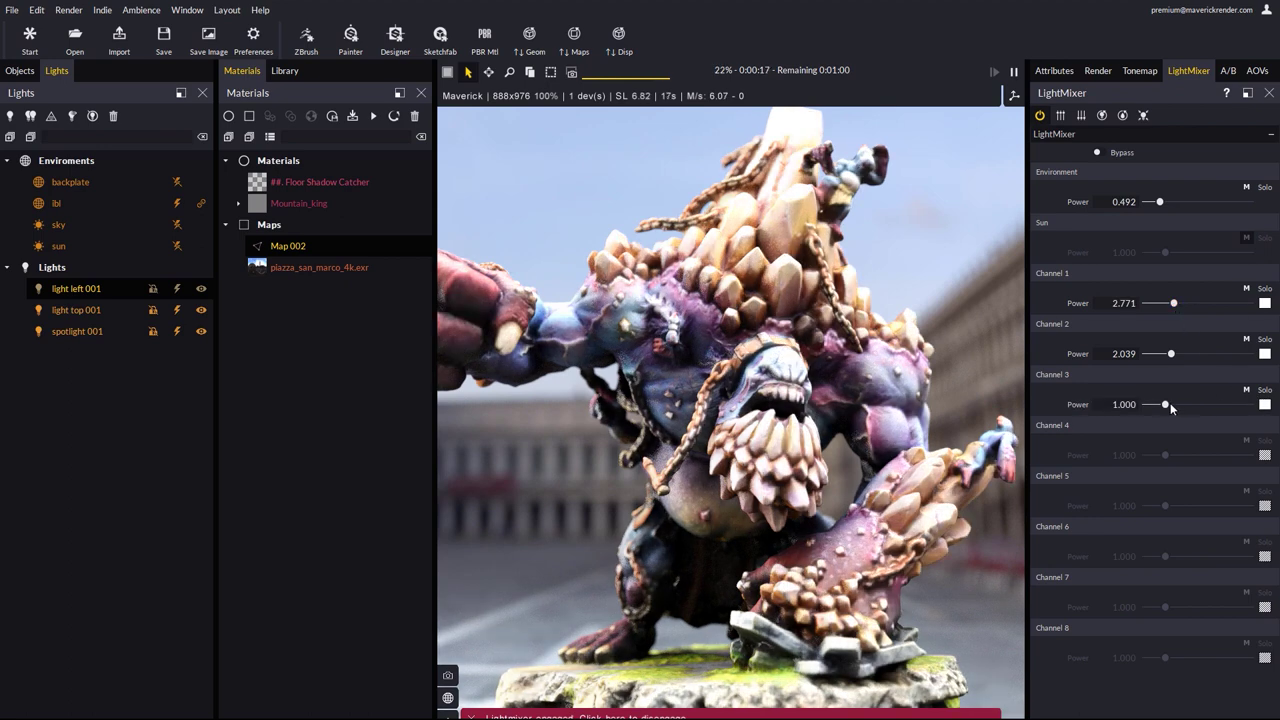
{"action": "left_click_drag", "start_coordinate": [1172, 407], "coordinate": [1169, 408]}
{"action": "left_click_drag", "start_coordinate": [1171, 354], "coordinate": [1154, 362]}
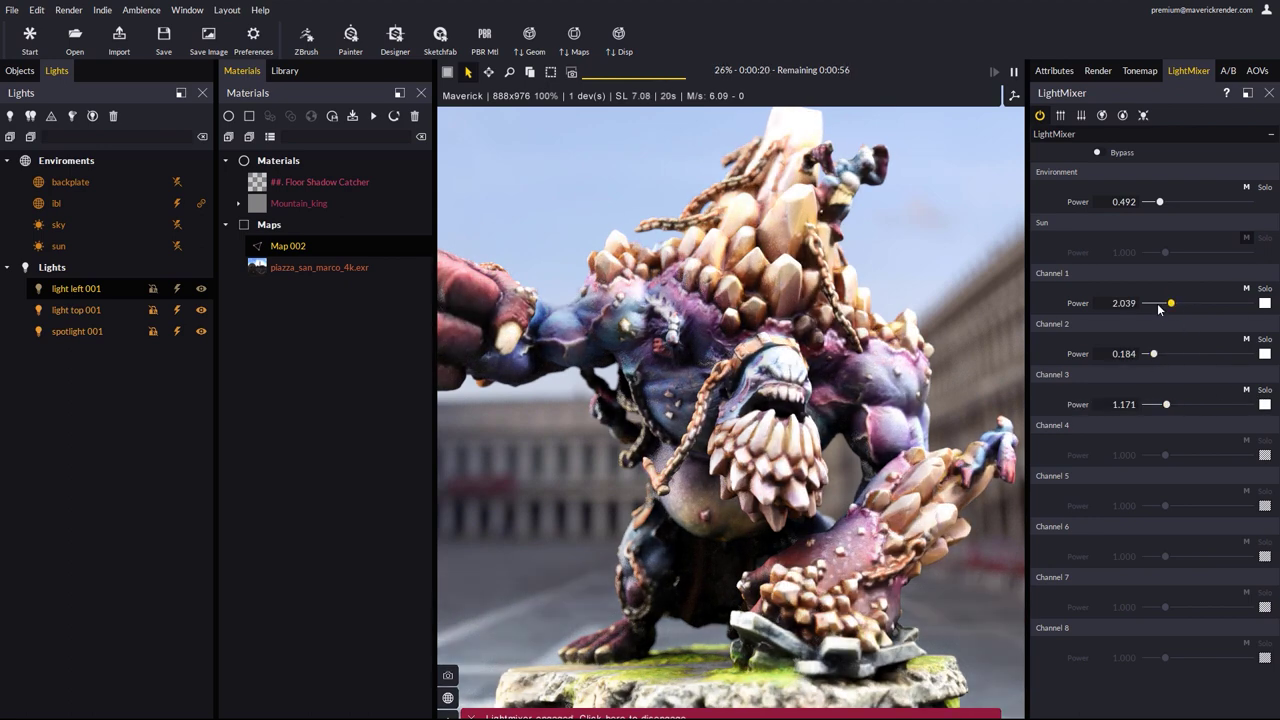
{"action": "left_click_drag", "start_coordinate": [1159, 309], "coordinate": [1160, 310]}
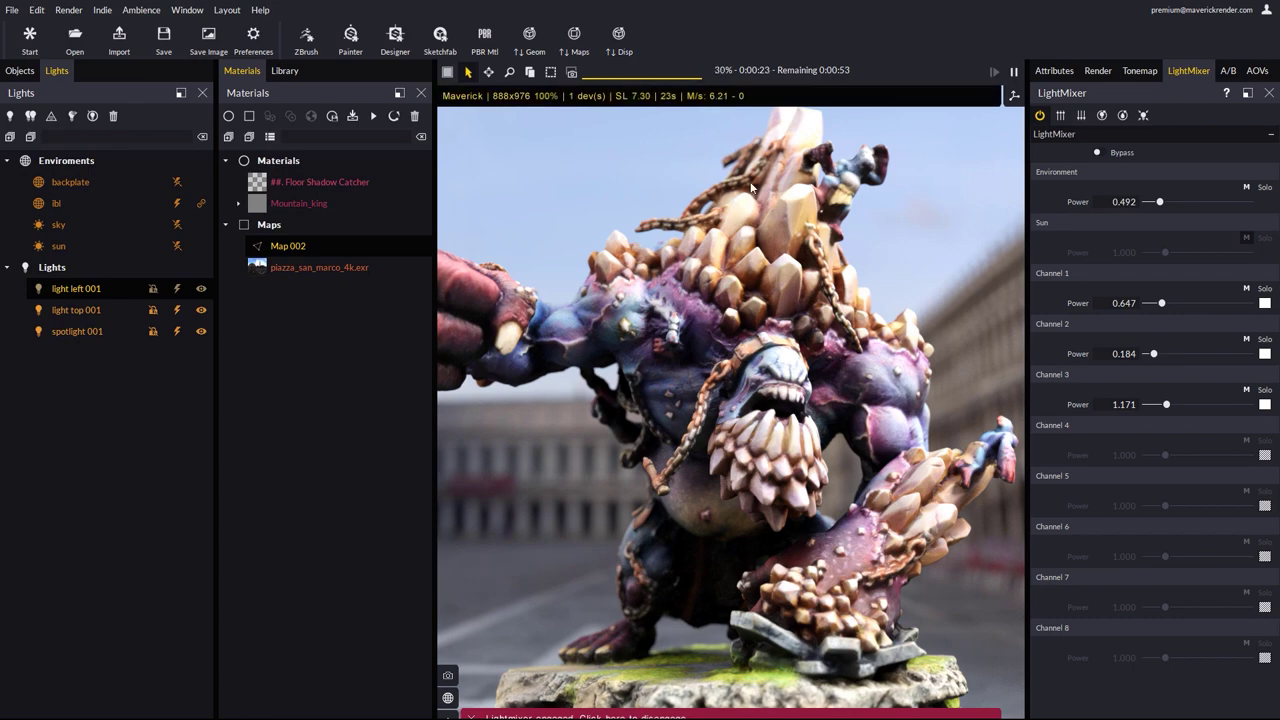
Step: Consolidate the light mix into the scene lights and open the Library
{"action": "left_click", "coordinate": [1143, 115]}
{"action": "left_click", "coordinate": [610, 413]}
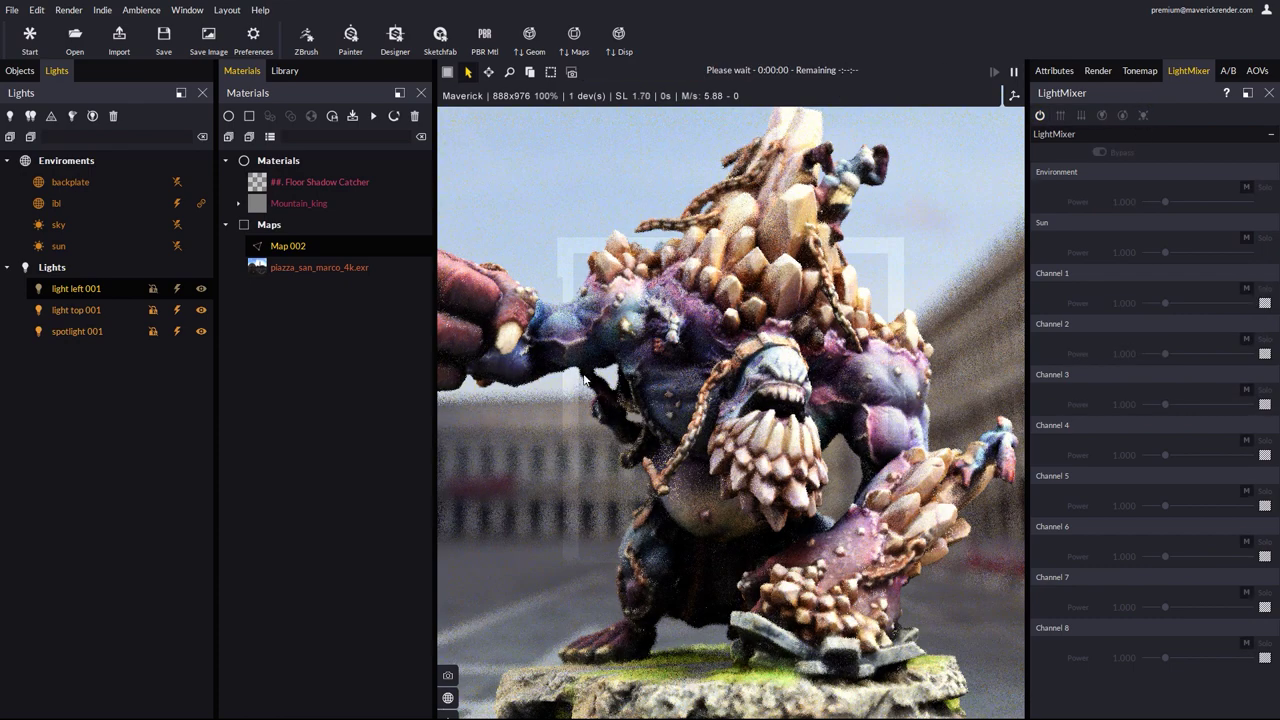
{"action": "left_click", "coordinate": [284, 71]}
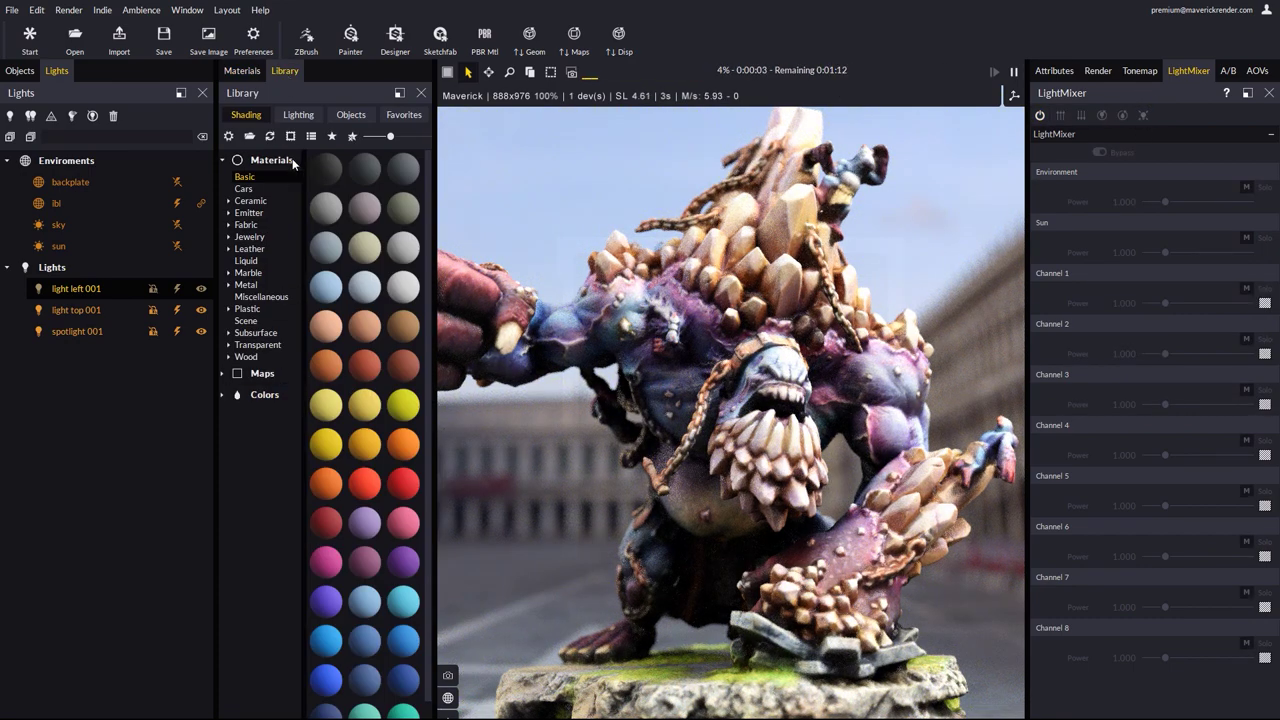
Step: Replace the piazza backplate with the blue radial gradient and move the camera closer to the Mountain King
{"action": "left_click", "coordinate": [298, 114]}
{"action": "left_click", "coordinate": [240, 205]}
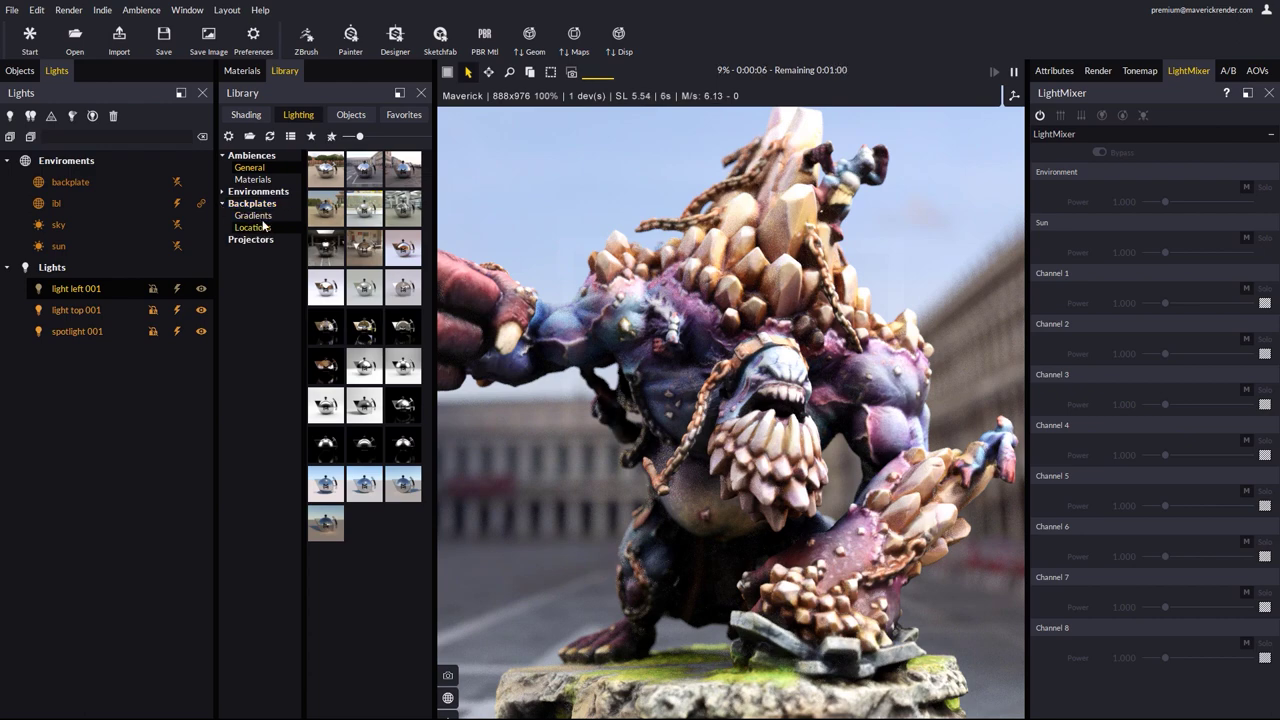
{"action": "left_click", "coordinate": [252, 215]}
{"action": "left_click_drag", "start_coordinate": [364, 208], "coordinate": [538, 527]}
{"action": "left_click", "coordinate": [742, 522]}
{"action": "left_click_drag", "start_coordinate": [748, 456], "coordinate": [733, 453]}
{"action": "scroll", "coordinate": [732, 452], "scroll_direction": "up", "scroll_amount": 3}
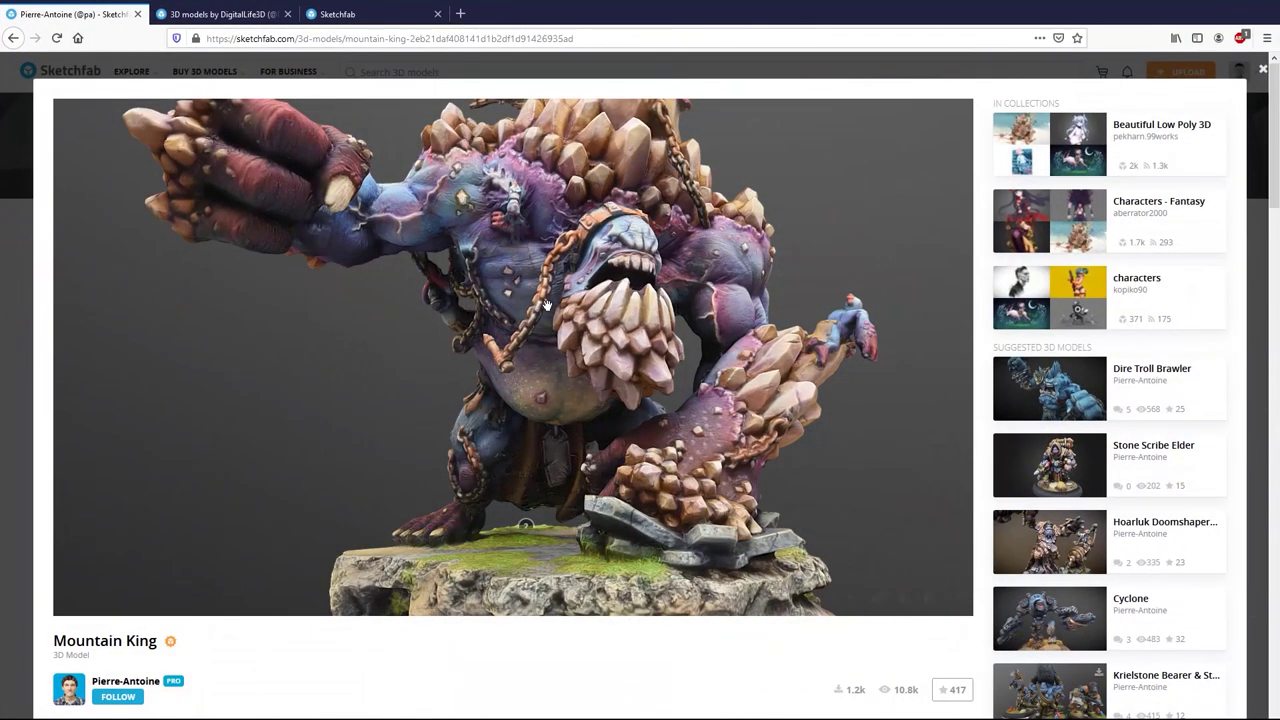
Step: Close the Mountain King viewer and open Model 43- Giant Day Gecko from the other creator's models page
{"action": "left_click", "coordinate": [1262, 70]}
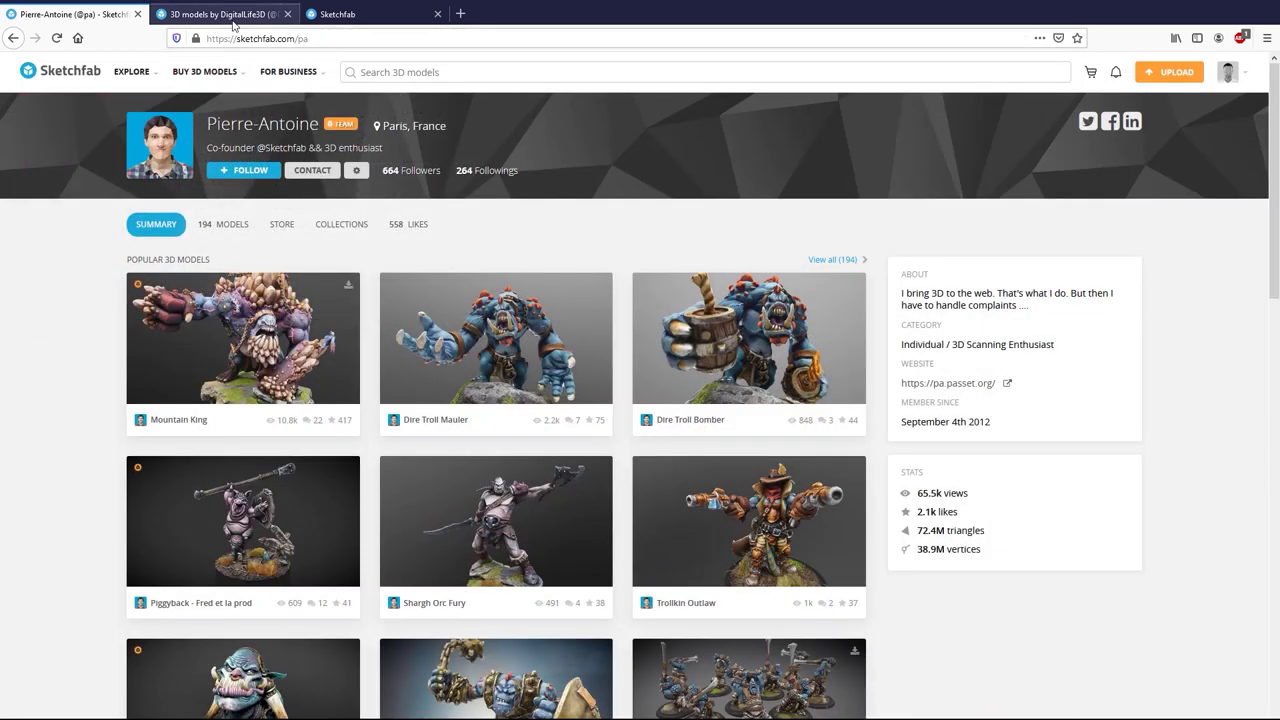
{"action": "left_click", "coordinate": [233, 20]}
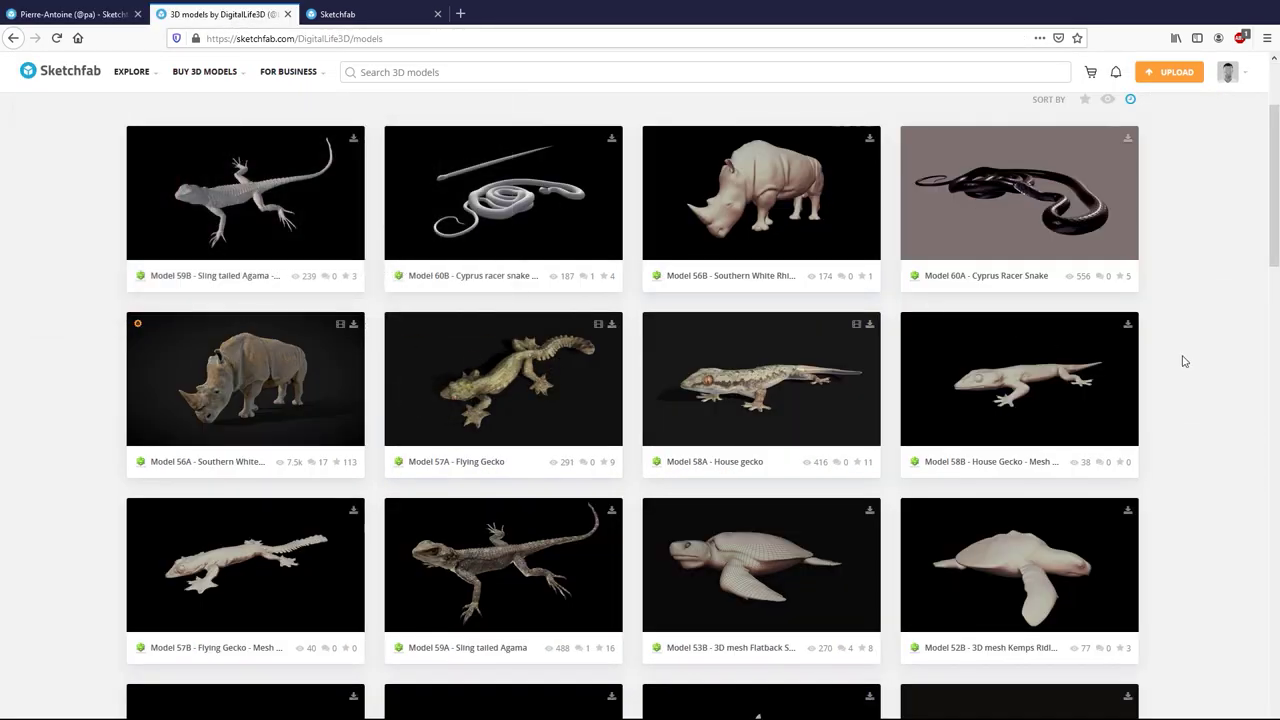
{"action": "scroll", "coordinate": [1184, 361], "scroll_direction": "up", "scroll_amount": 3}
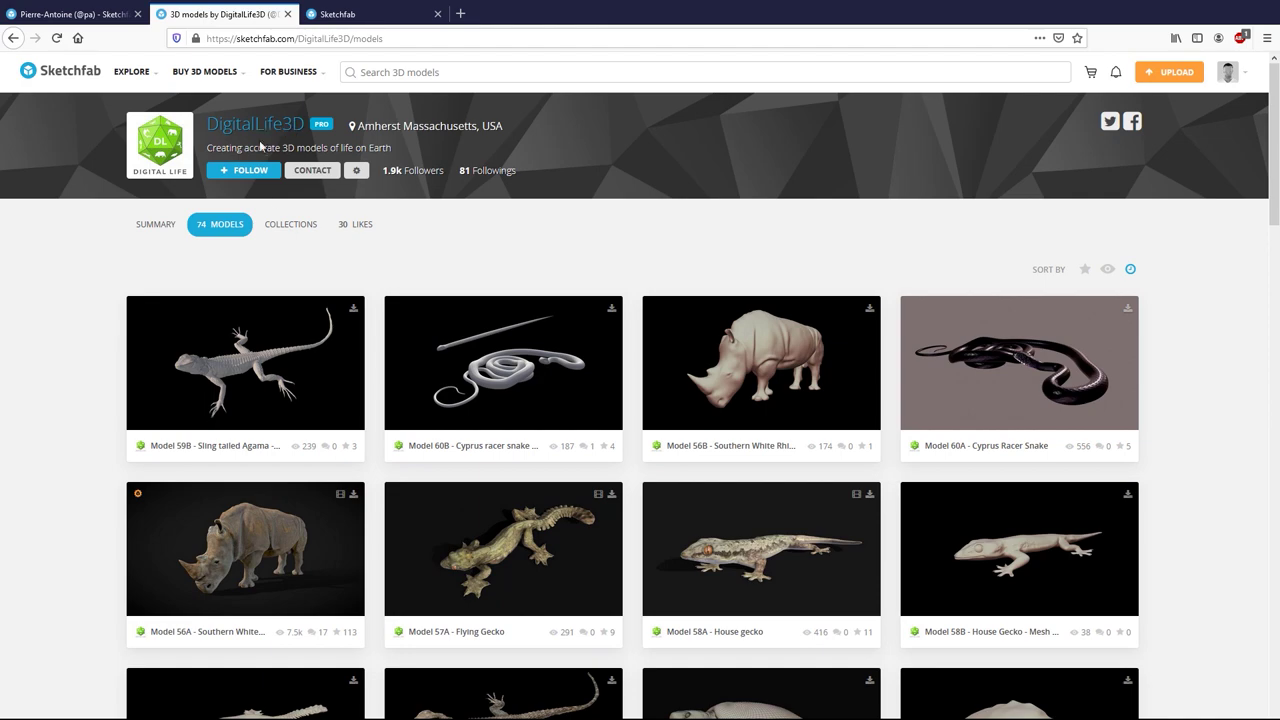
{"action": "scroll", "coordinate": [380, 206], "scroll_direction": "down", "scroll_amount": 12}
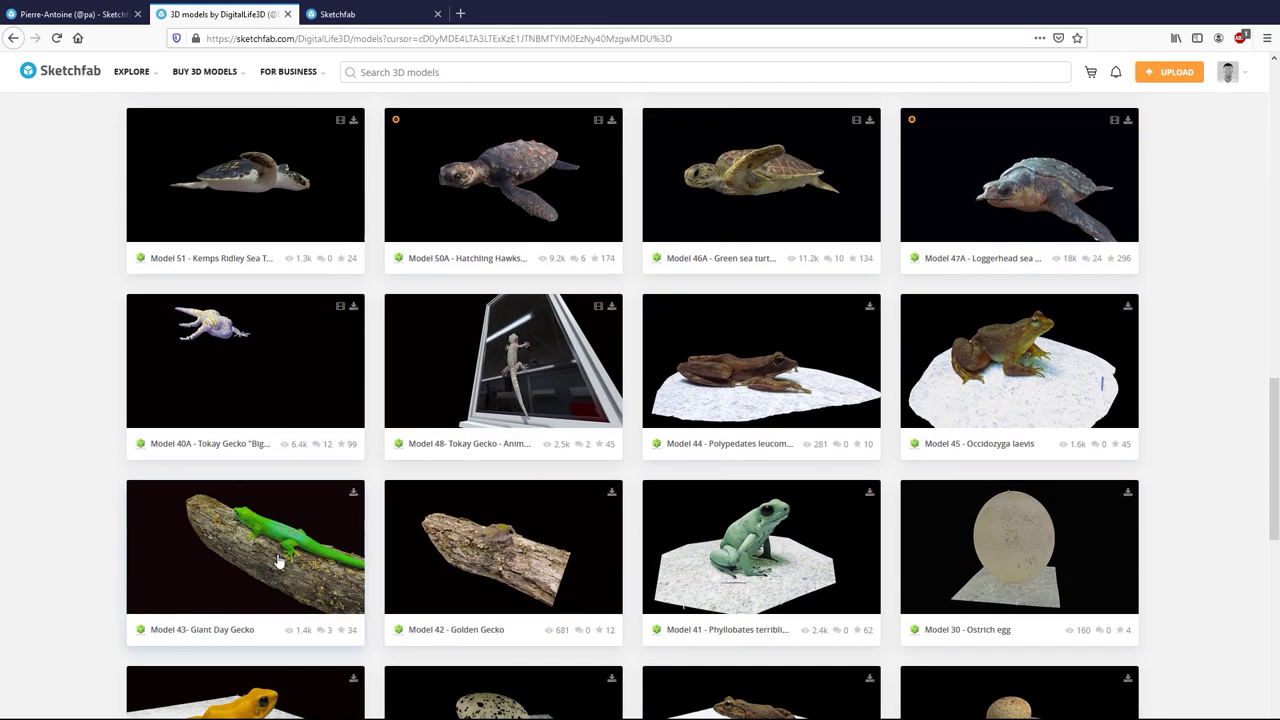
{"action": "left_click", "coordinate": [277, 530]}
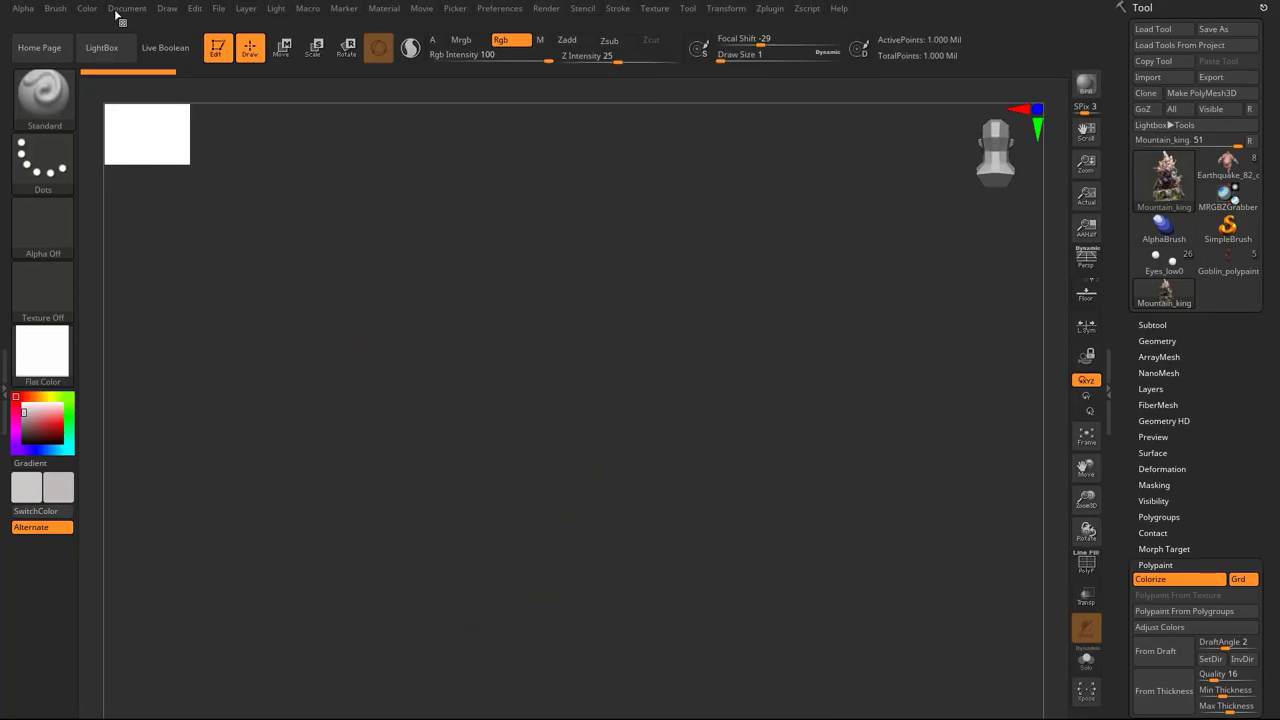
Step: Start a new document and load the LastTake_Phelsuma.ztl tool from the model_43 gecko folder
{"action": "left_click", "coordinate": [116, 10]}
{"action": "left_click", "coordinate": [165, 178]}
{"action": "left_click", "coordinate": [619, 418]}
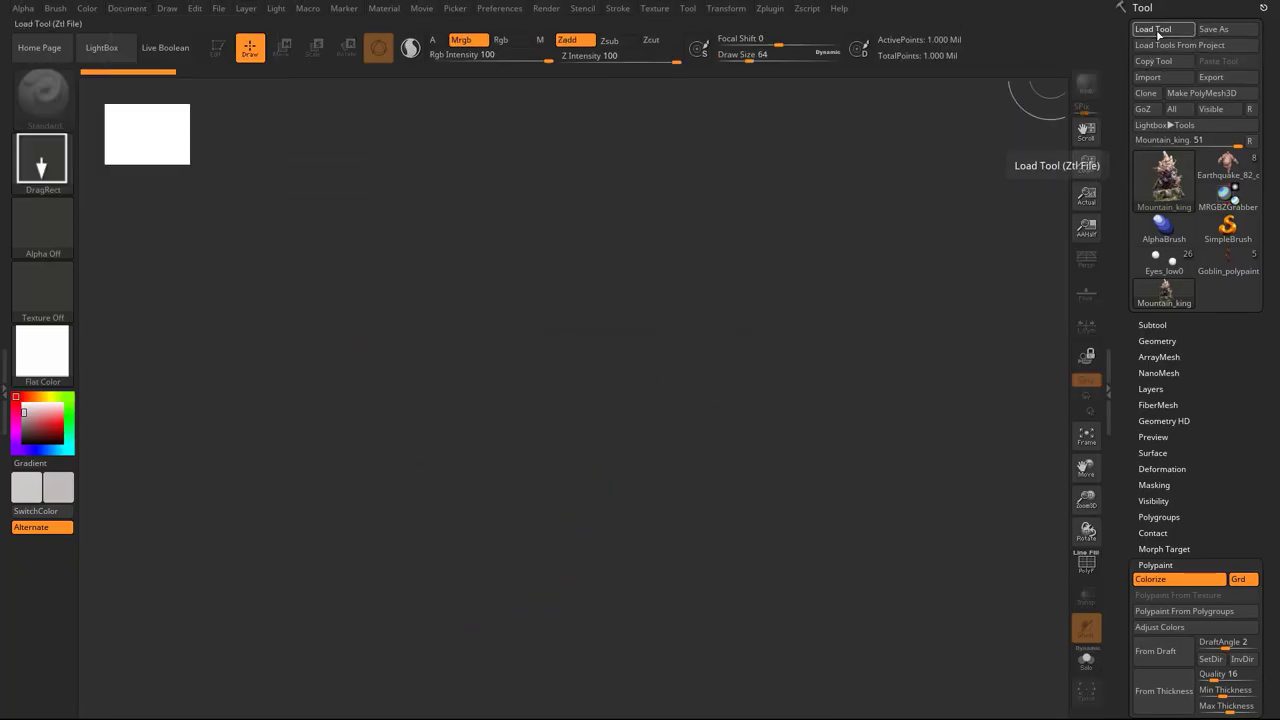
{"action": "left_click", "coordinate": [1158, 30]}
{"action": "left_click", "coordinate": [275, 20]}
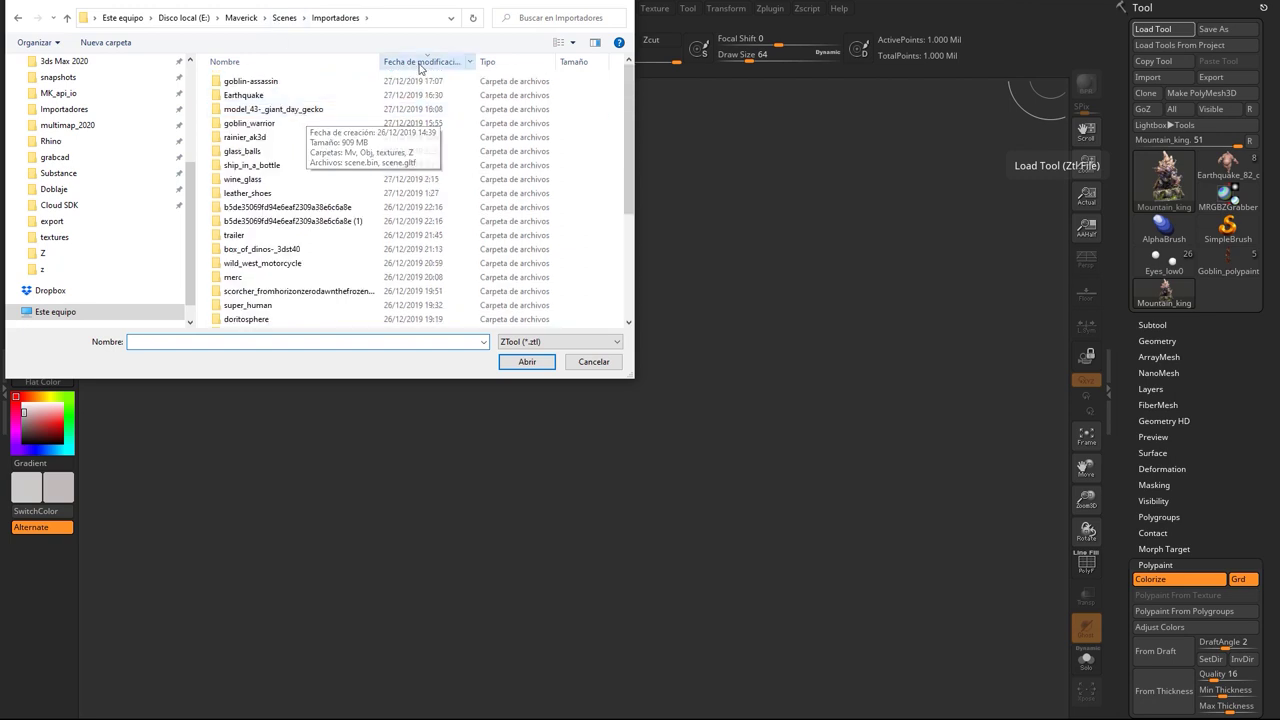
{"action": "double_click", "coordinate": [273, 109]}
{"action": "double_click", "coordinate": [232, 123]}
{"action": "double_click", "coordinate": [260, 81]}
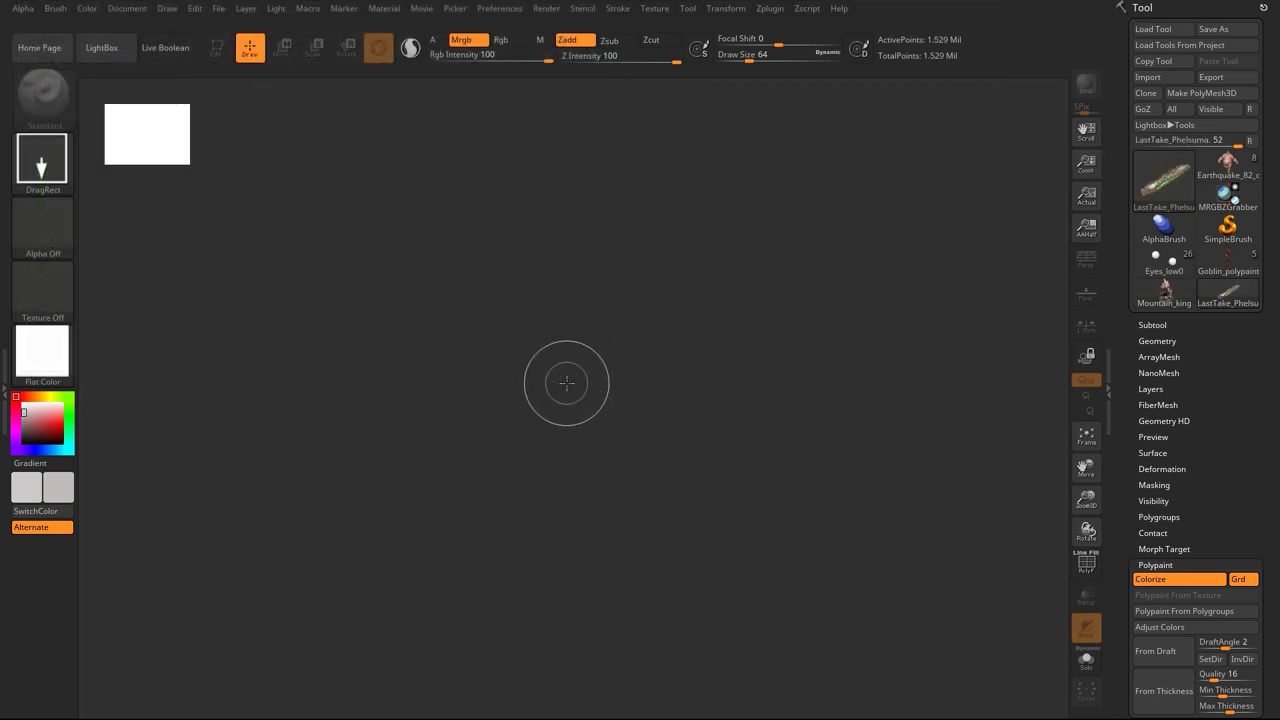
Step: Place the gecko on the canvas in Edit mode, turned to a side view and framed
{"action": "left_click_drag", "start_coordinate": [566, 382], "coordinate": [642, 652]}
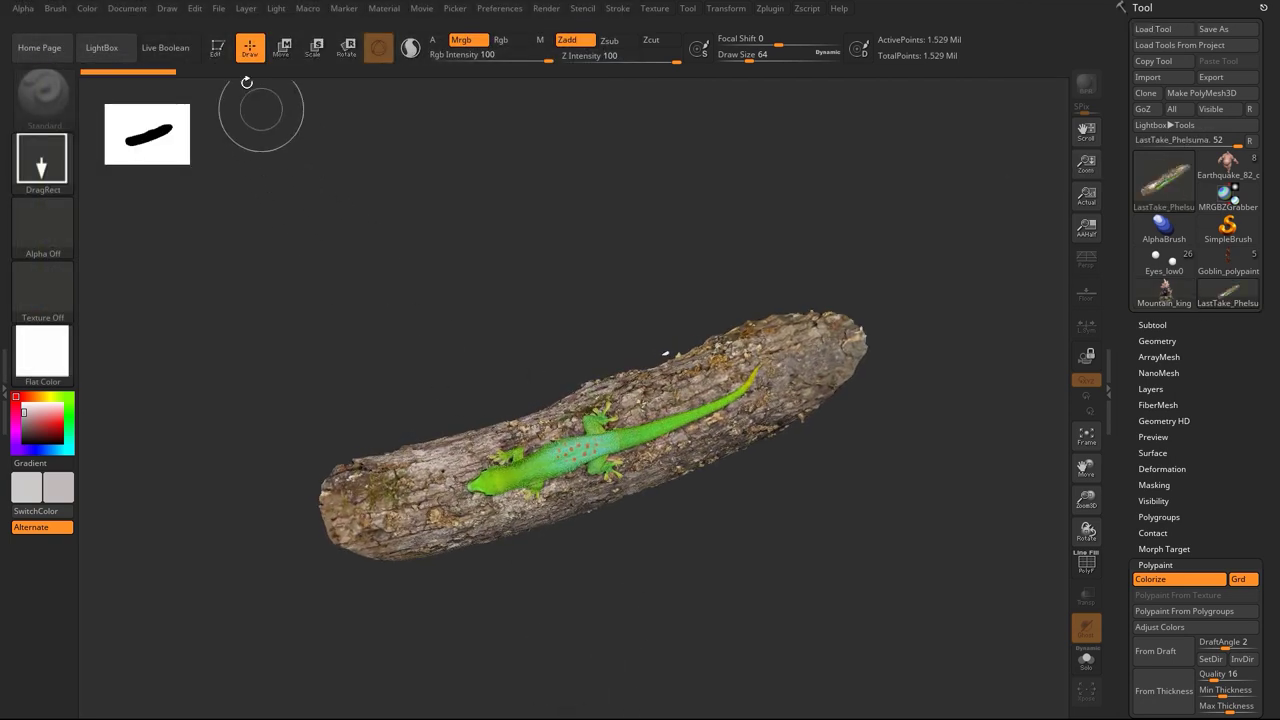
{"action": "key", "text": "t"}
{"action": "mouse_move", "coordinate": [247, 82]}
{"action": "left_mouse_down", "text": "shift"}
{"action": "mouse_move", "coordinate": [514, 220]}
{"action": "mouse_move", "coordinate": [514, 206]}
{"action": "left_mouse_up", "text": "shift"}
{"action": "key", "text": "f"}
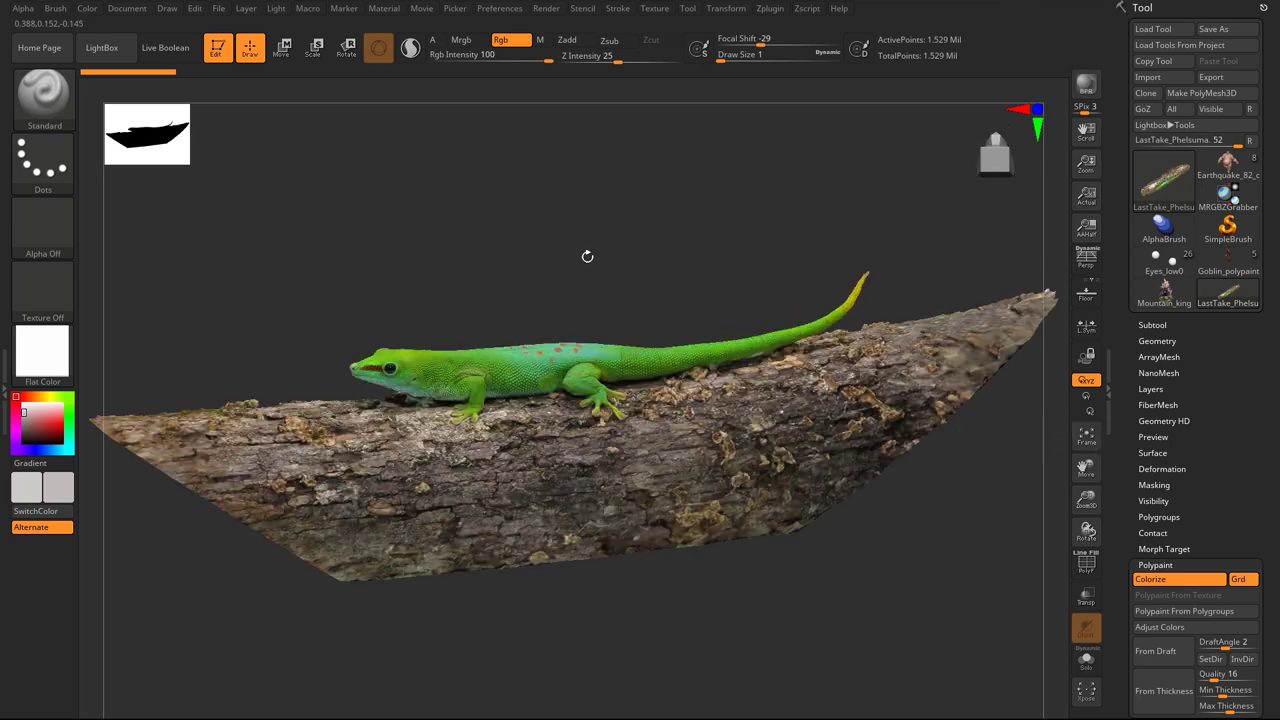
Step: Inspect the gecko close up by toggling Colorize and Polyframe off and back on
{"action": "left_click", "coordinate": [1170, 579]}
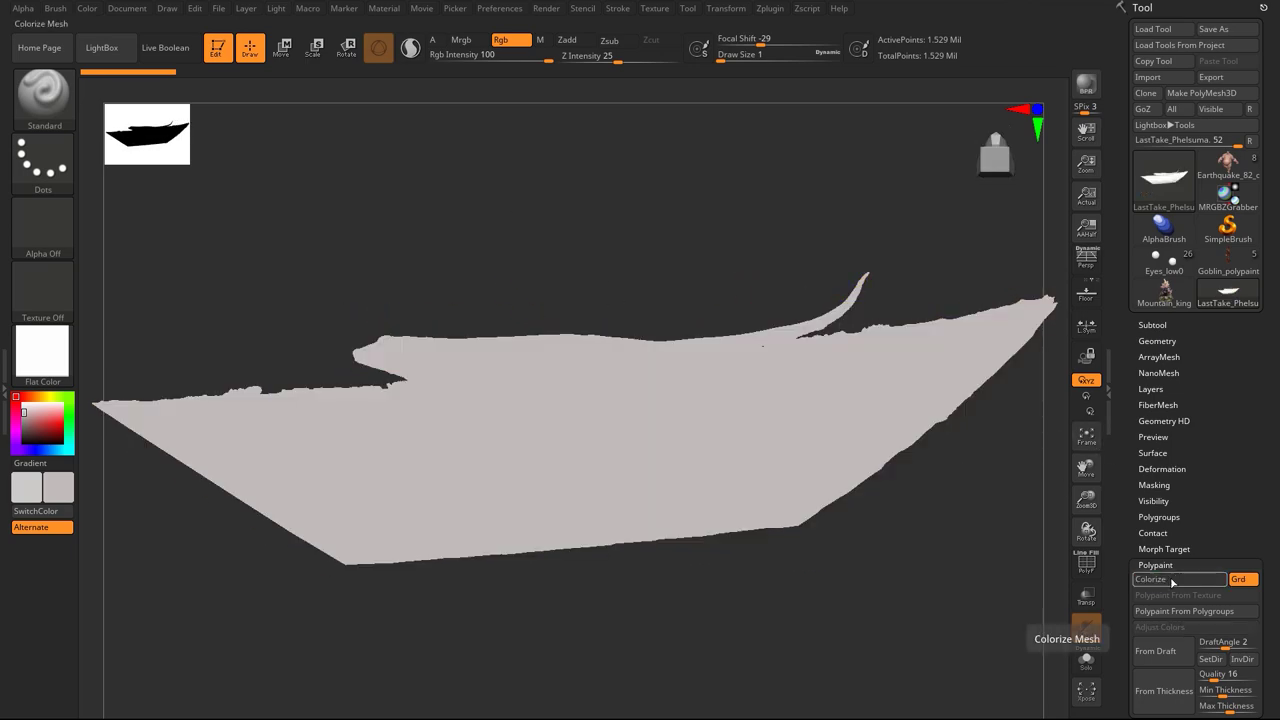
{"action": "left_click", "coordinate": [1172, 582]}
{"action": "left_click_drag", "start_coordinate": [806, 566], "coordinate": [805, 600]}
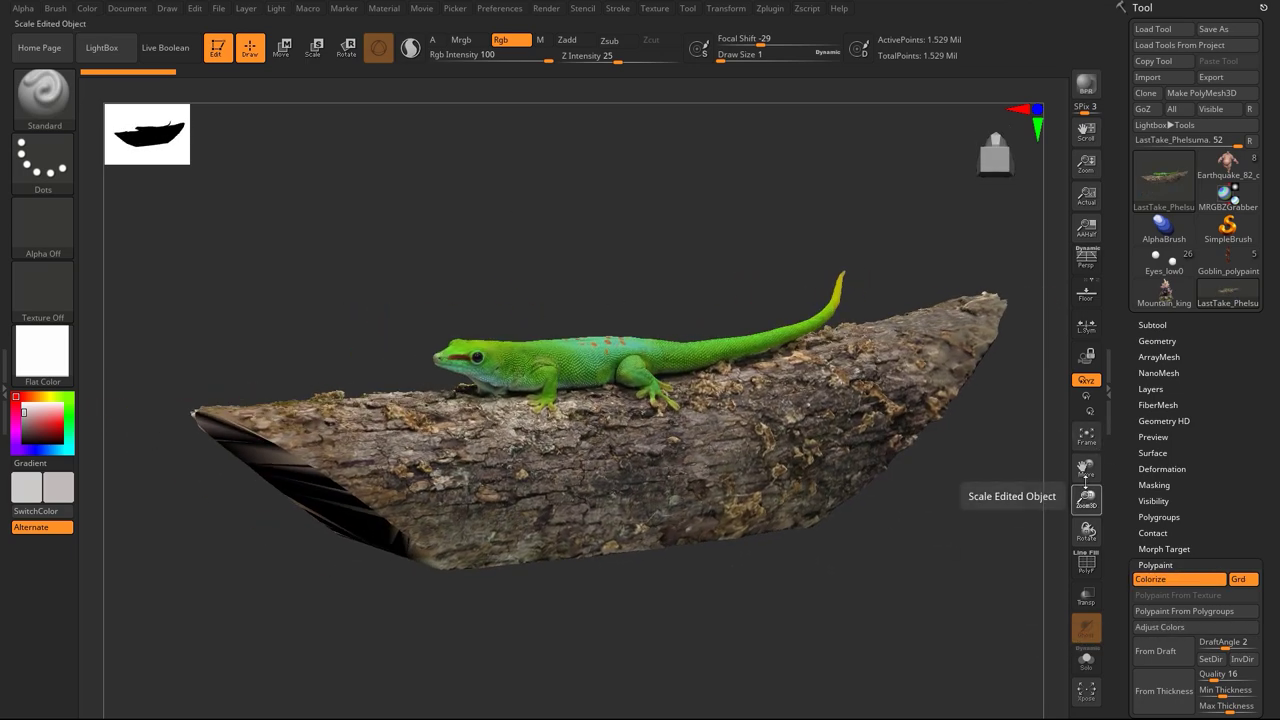
{"action": "left_click_drag", "start_coordinate": [1086, 497], "coordinate": [1087, 525]}
{"action": "left_click", "coordinate": [1088, 566]}
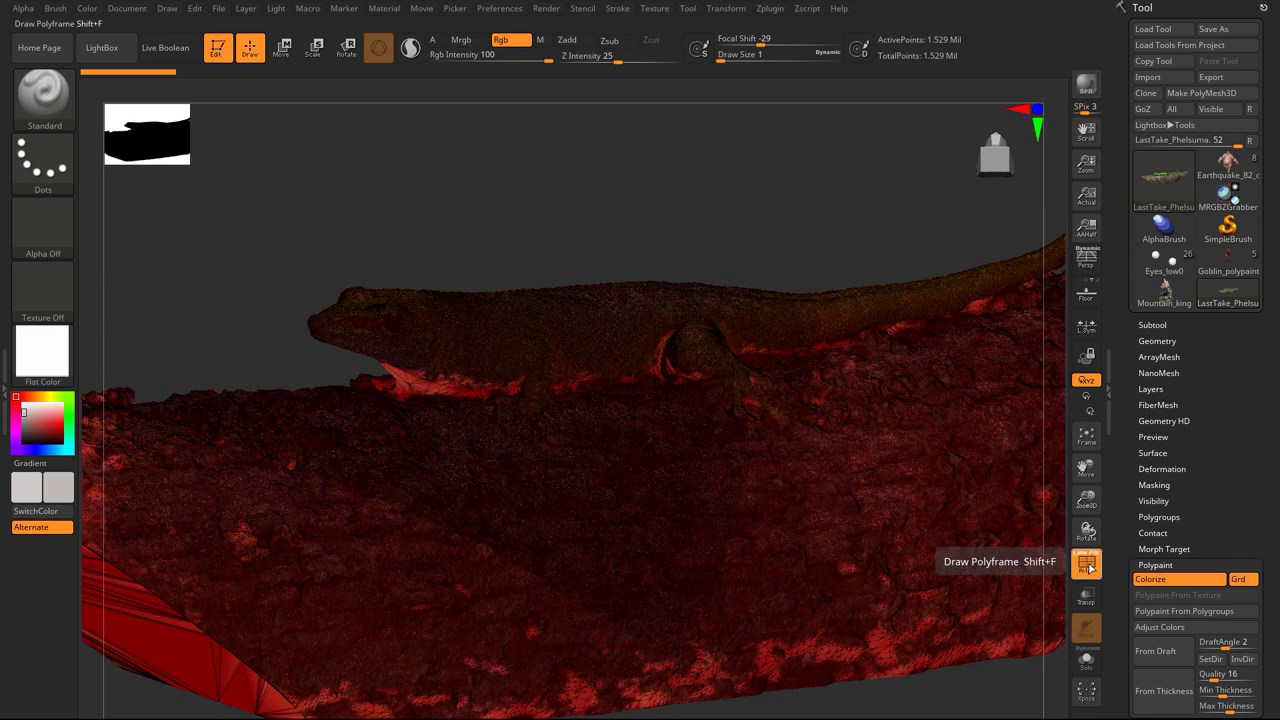
{"action": "left_click", "coordinate": [1088, 566]}
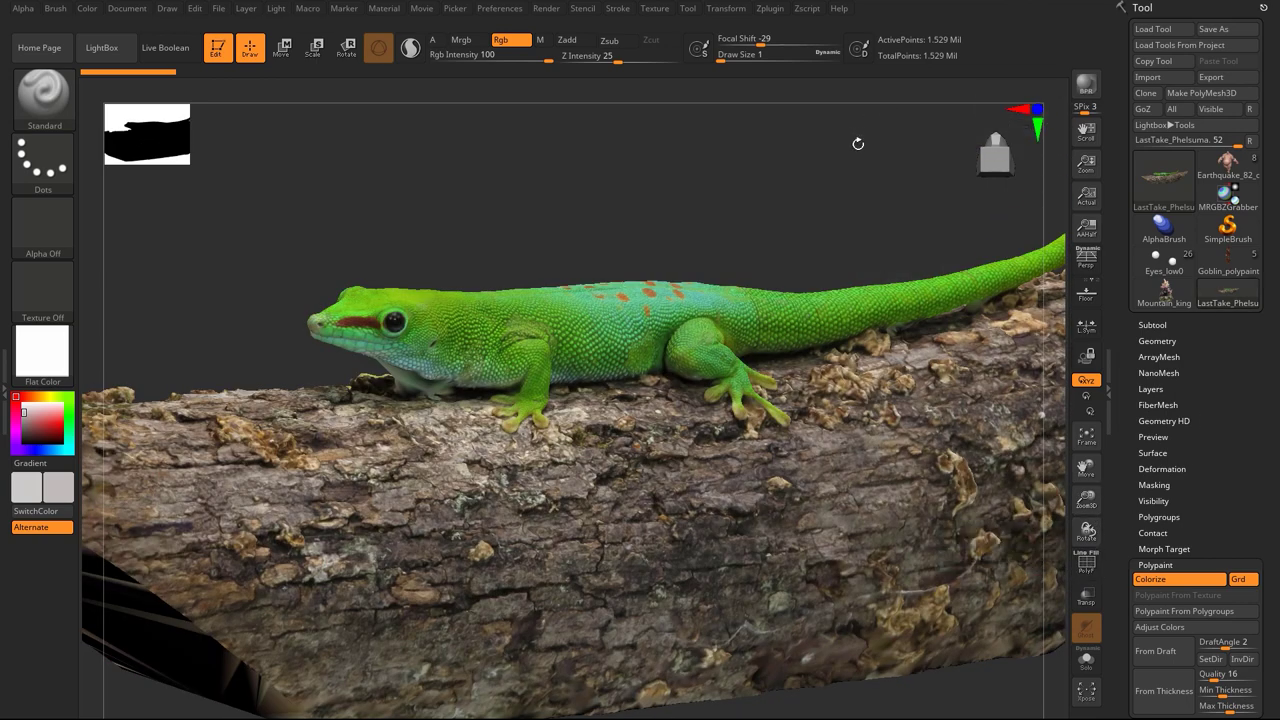
Step: Export the gecko as FBX over LastTake_Phelsuma.fbx, then open Zplugin > Decimation Master
{"action": "left_click", "coordinate": [1214, 78]}
{"action": "left_click", "coordinate": [156, 332]}
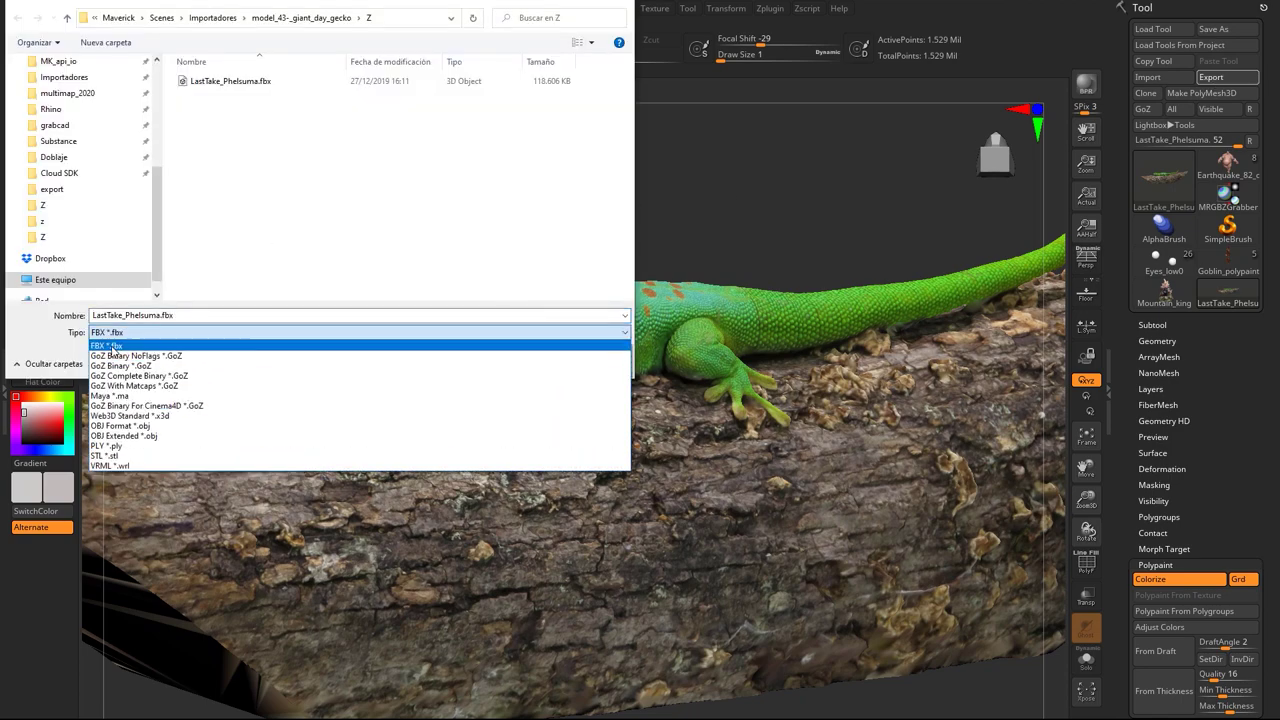
{"action": "left_click", "coordinate": [114, 347]}
{"action": "double_click", "coordinate": [228, 84]}
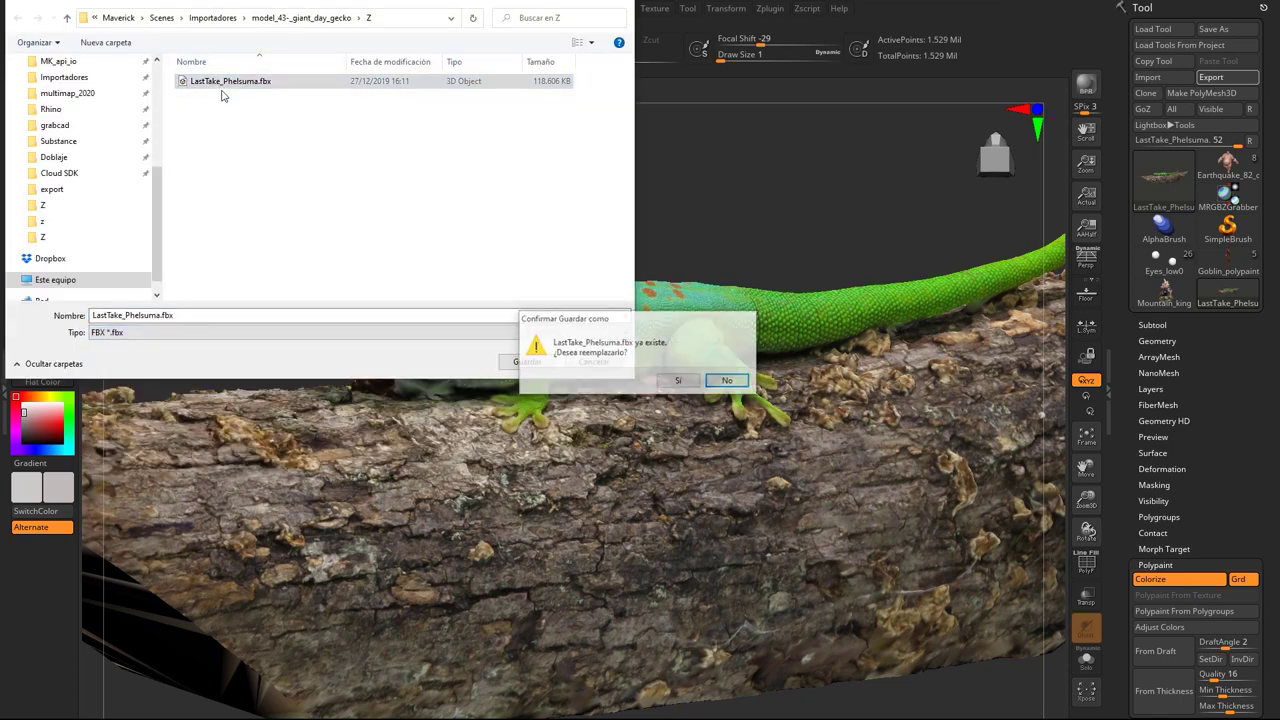
{"action": "left_click", "coordinate": [676, 379]}
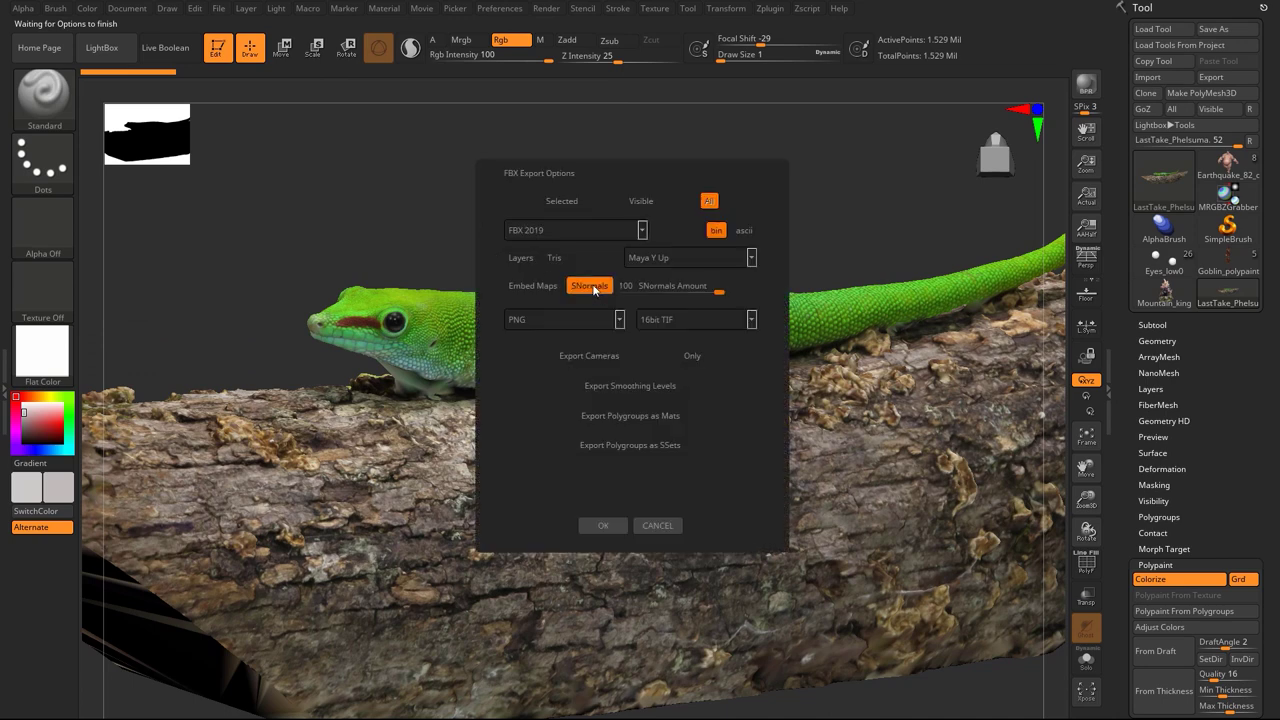
{"action": "left_click", "coordinate": [602, 525]}
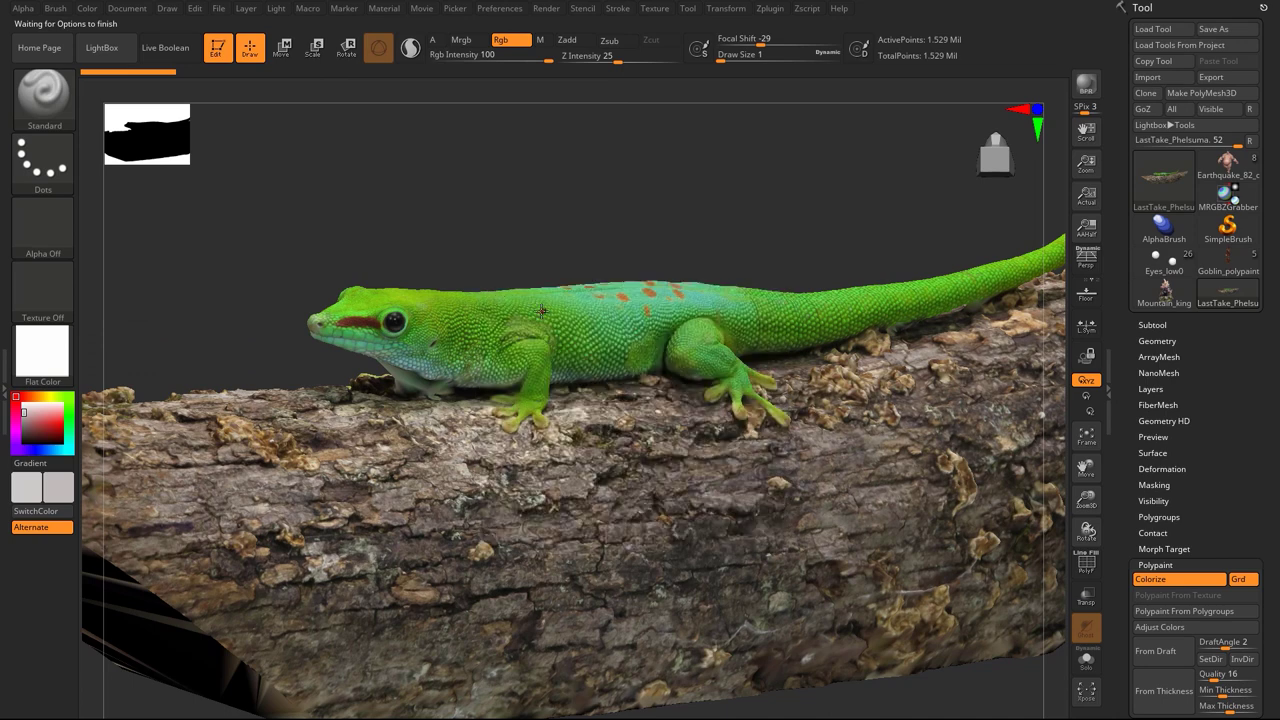
{"action": "left_click", "coordinate": [779, 9]}
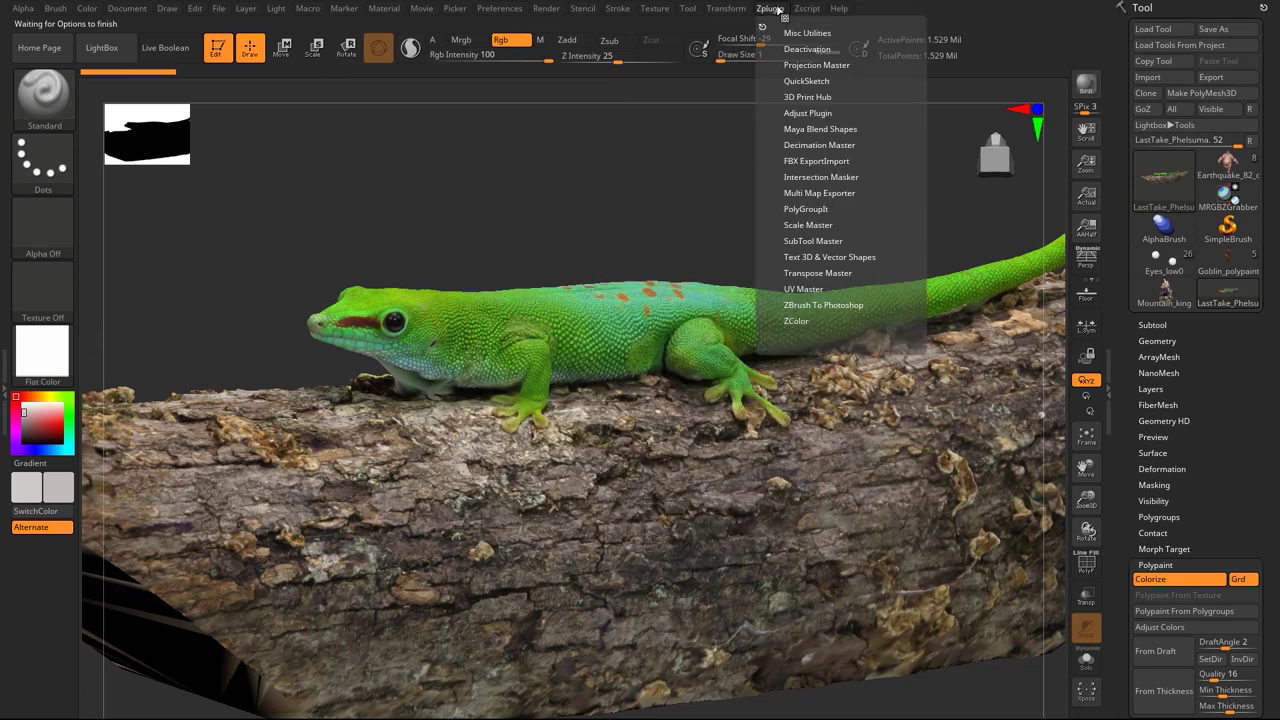
{"action": "left_click", "coordinate": [814, 146]}
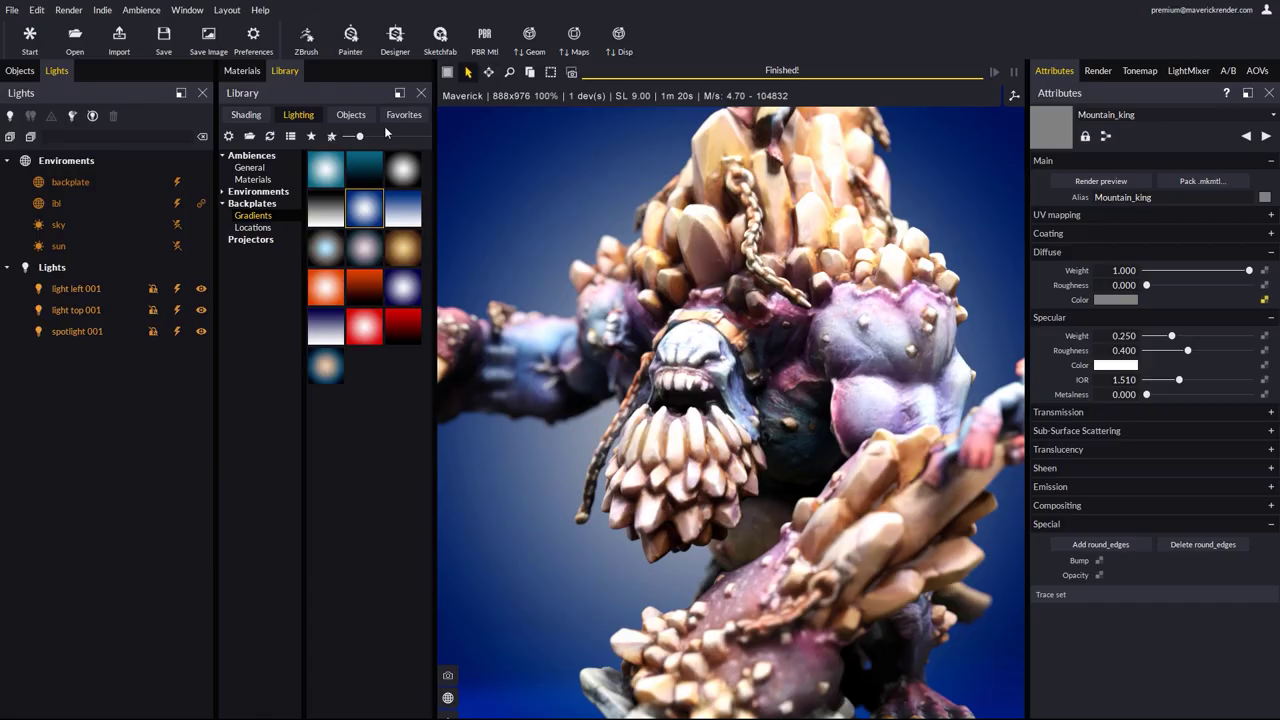
Step: Start a ZBrush import without saving the Mountain King scene, choosing the gecko's Z folder
{"action": "left_click", "coordinate": [306, 40]}
{"action": "left_click", "coordinate": [642, 414]}
{"action": "left_click", "coordinate": [277, 36]}
{"action": "double_click", "coordinate": [240, 136]}
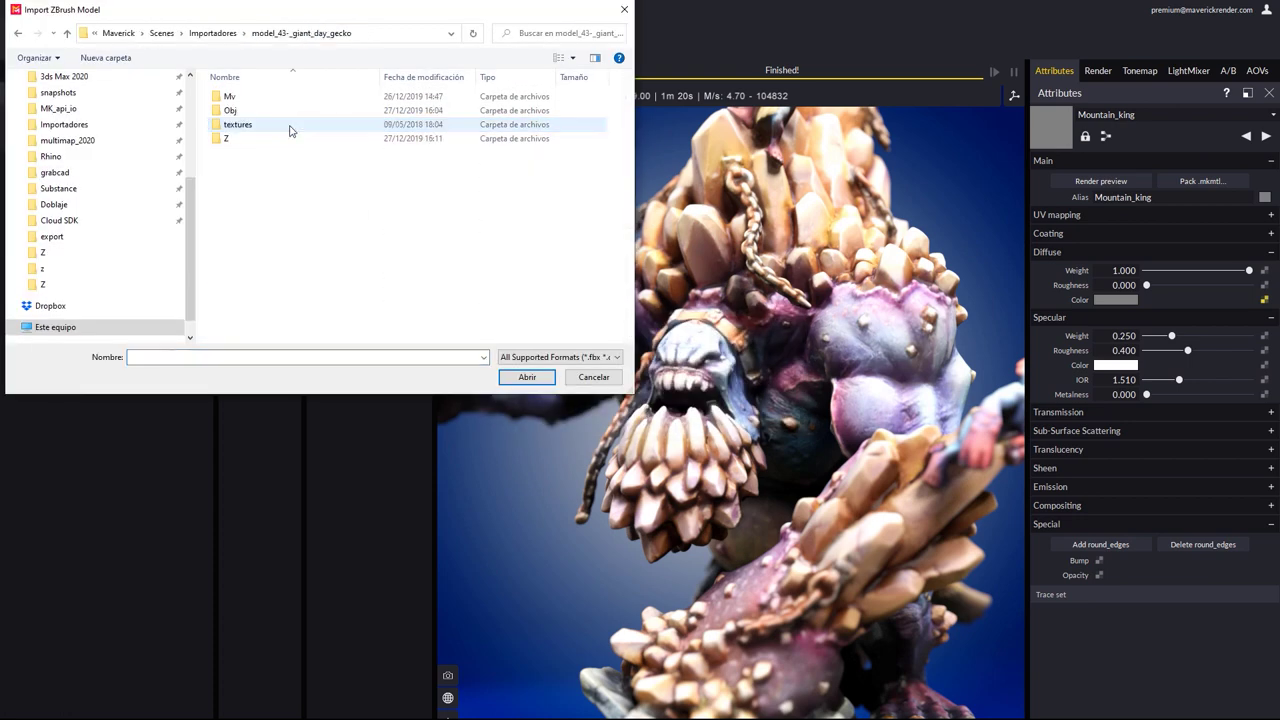
{"action": "double_click", "coordinate": [229, 141]}
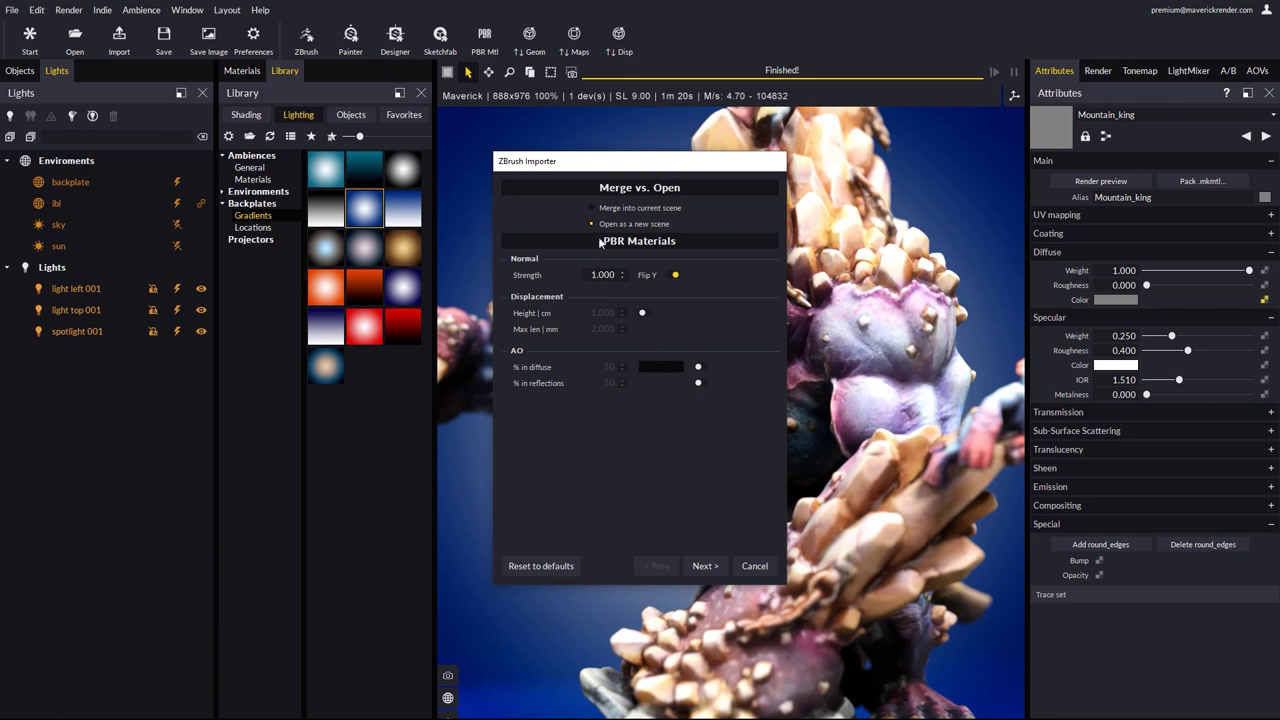
Step: Import the gecko with default materials and ambience, vertical axis unflipped, medium size up to 1m
{"action": "left_click", "coordinate": [705, 566]}
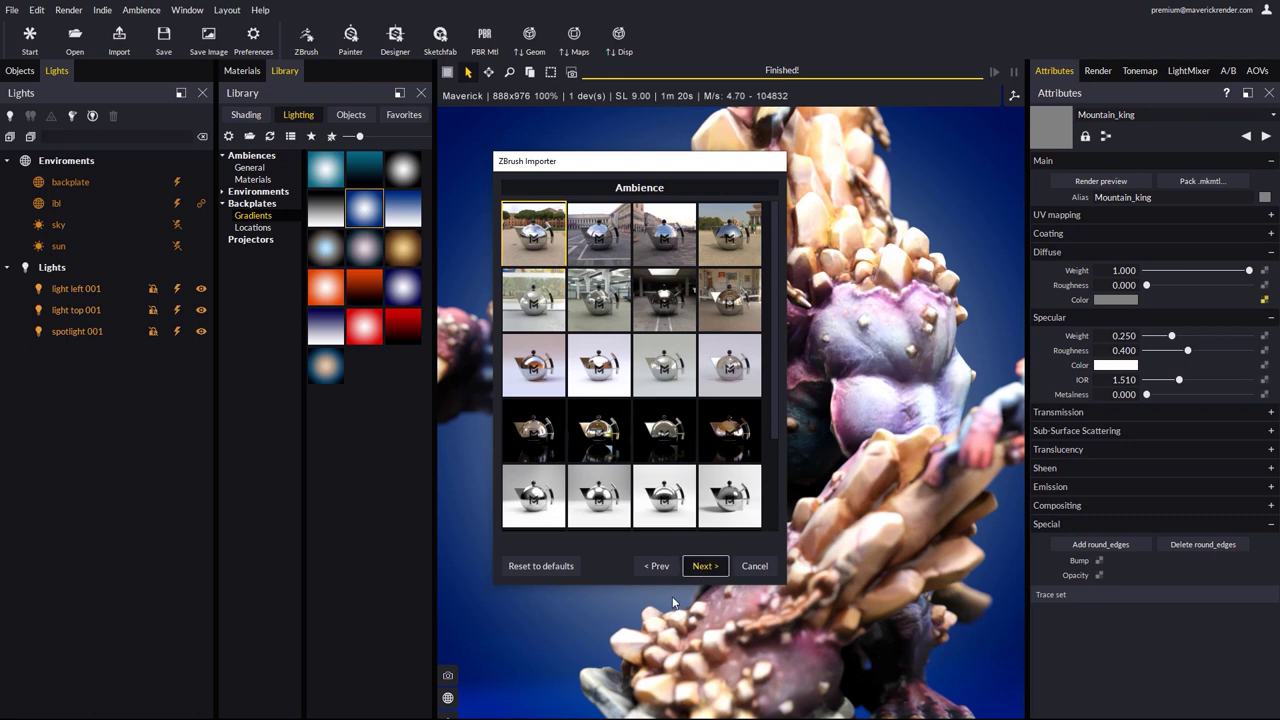
{"action": "left_click", "coordinate": [705, 566]}
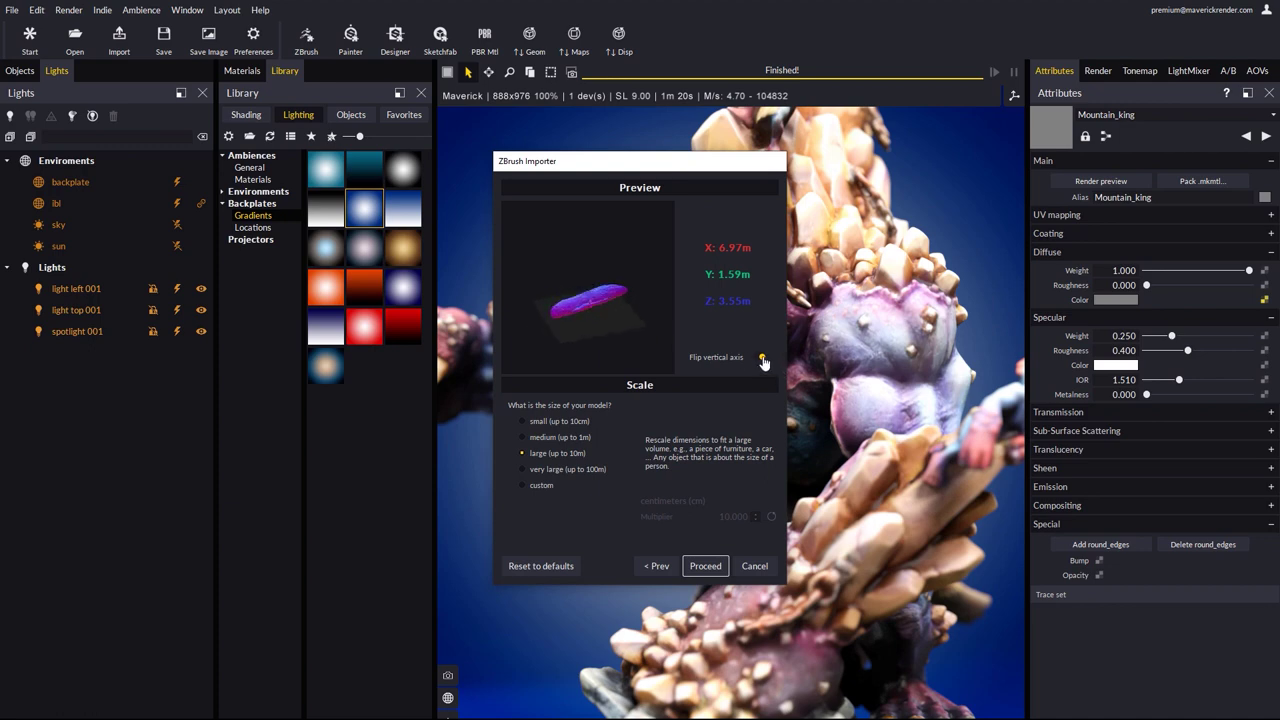
{"action": "left_click", "coordinate": [762, 358]}
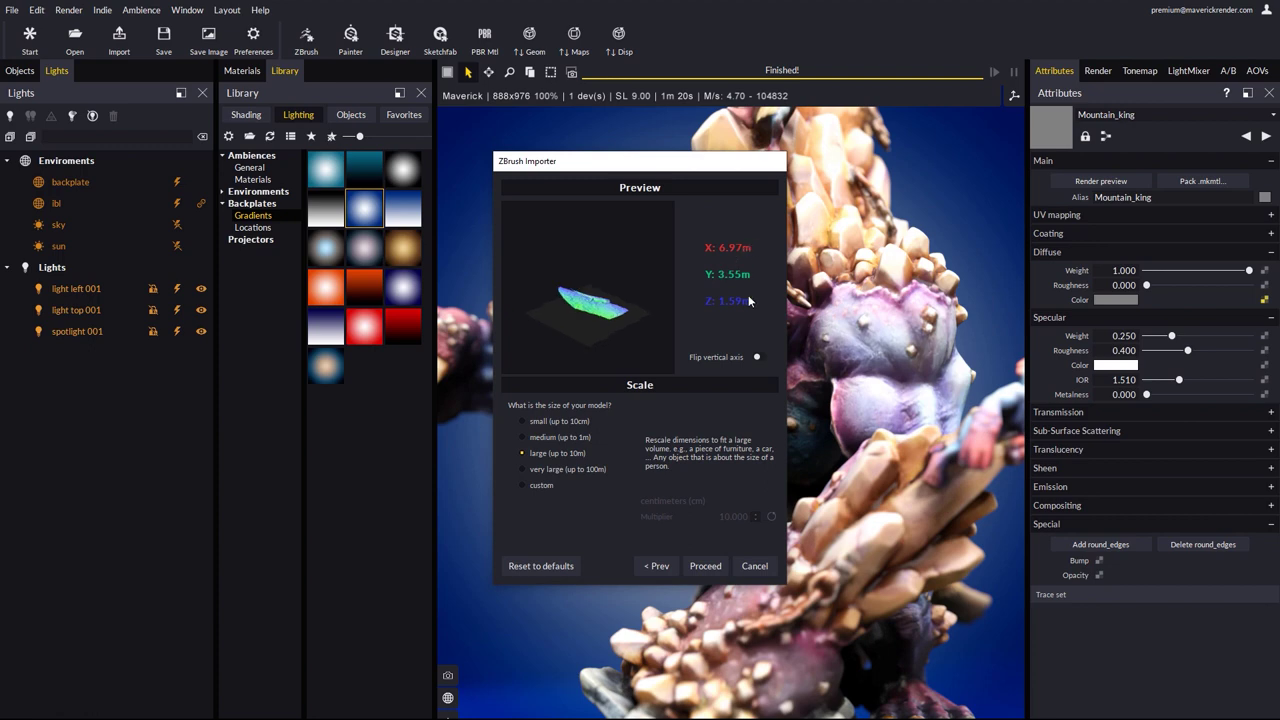
{"action": "left_click", "coordinate": [575, 440]}
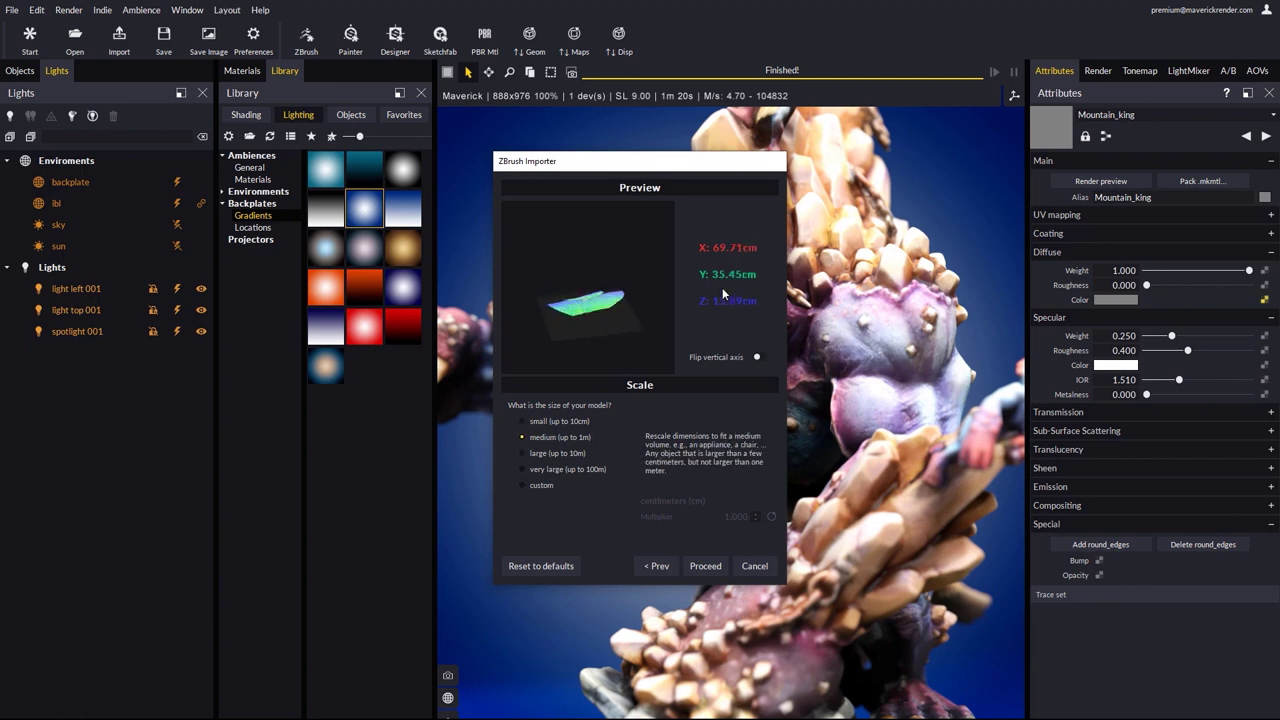
{"action": "left_click", "coordinate": [704, 567]}
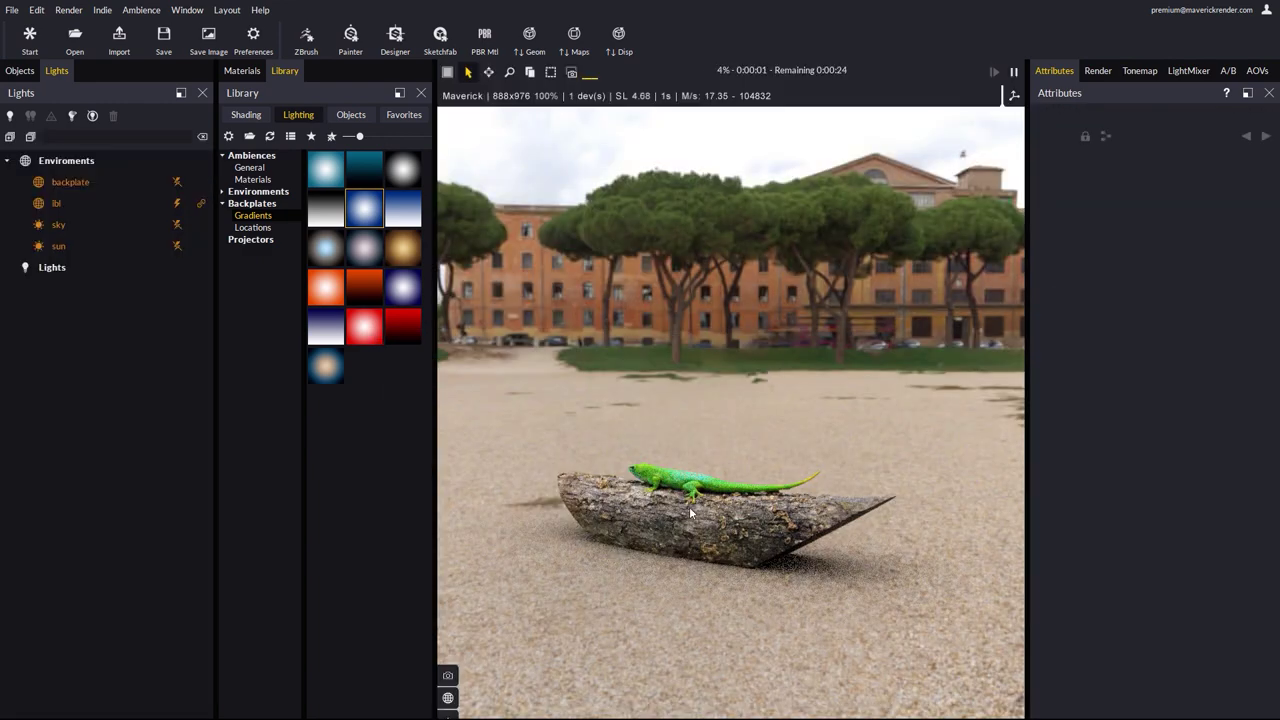
Step: Apply a forest HDRI from Environments > Exterior and frame the gecko's side against it
{"action": "mouse_move", "coordinate": [689, 506]}
{"action": "left_mouse_down"}
{"action": "mouse_move", "coordinate": [717, 383]}
{"action": "mouse_move", "coordinate": [670, 390]}
{"action": "mouse_move", "coordinate": [720, 372]}
{"action": "left_mouse_up"}
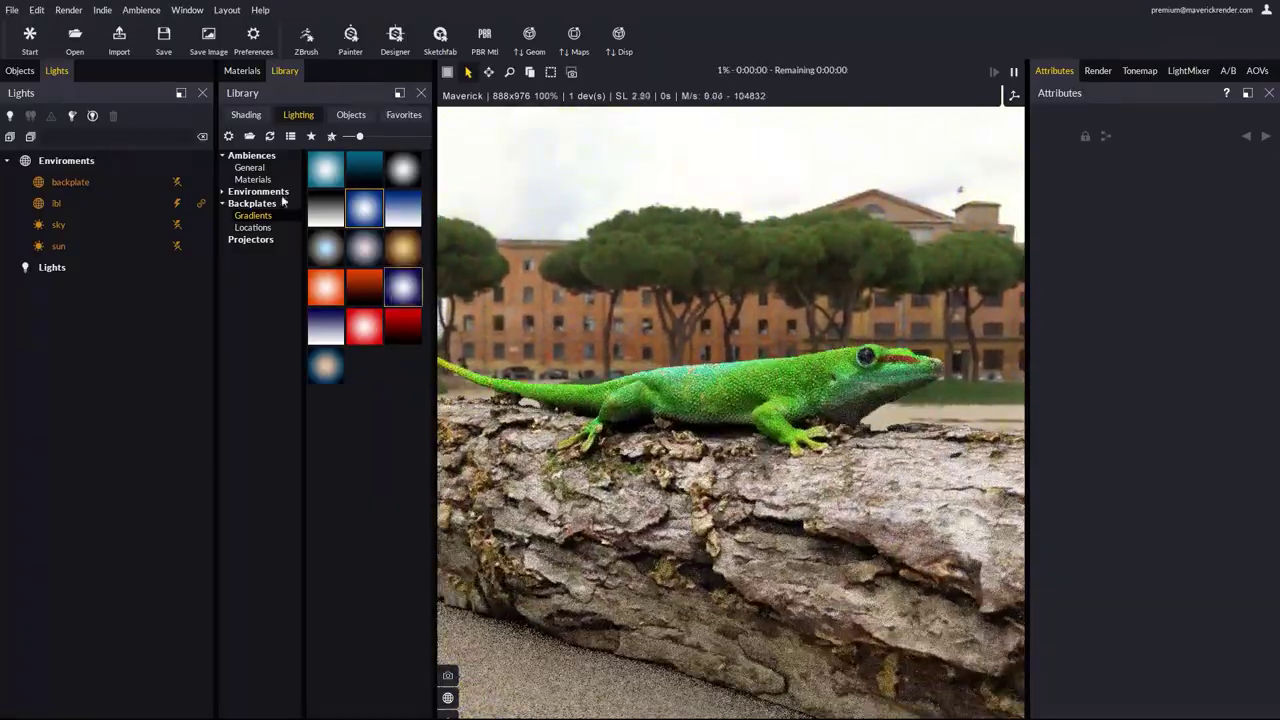
{"action": "left_click", "coordinate": [223, 191]}
{"action": "left_click", "coordinate": [250, 203]}
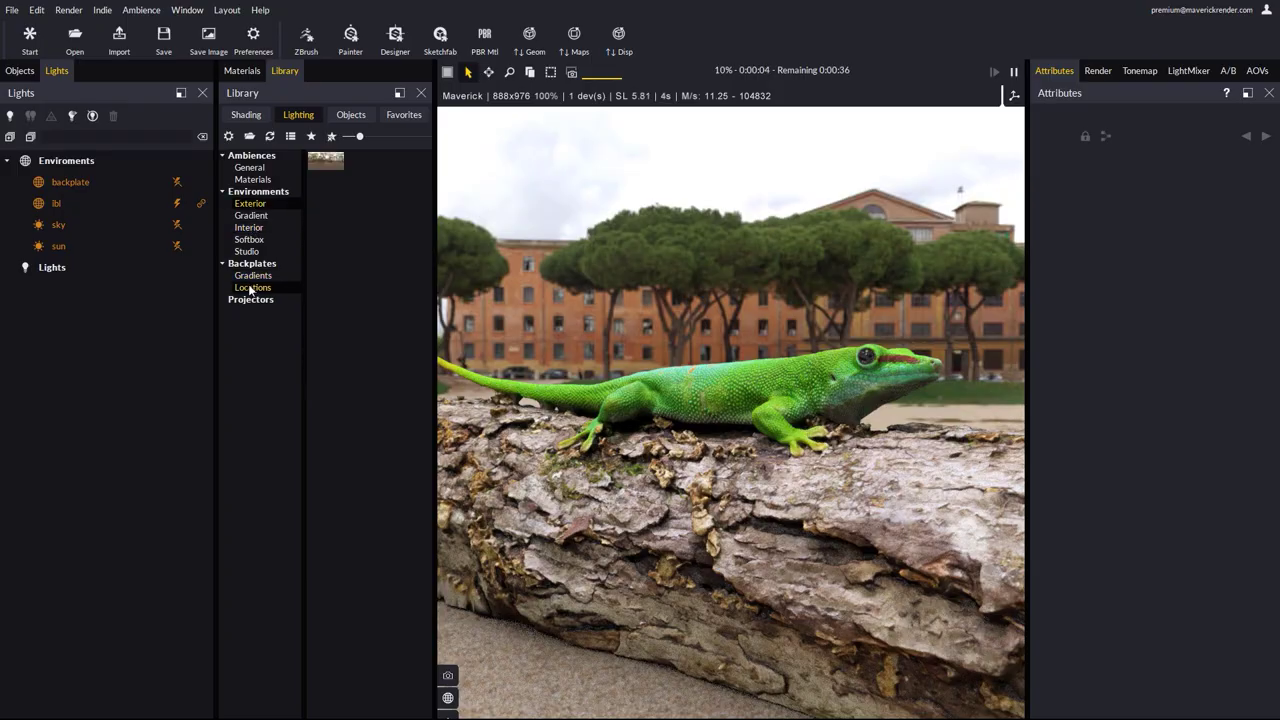
{"action": "left_click_drag", "start_coordinate": [325, 162], "coordinate": [626, 299]}
{"action": "left_click_drag", "start_coordinate": [733, 482], "coordinate": [724, 397]}
Step: Re-enable global depth of field and autofocus it on the lizard
{"action": "right_click", "coordinate": [727, 400]}
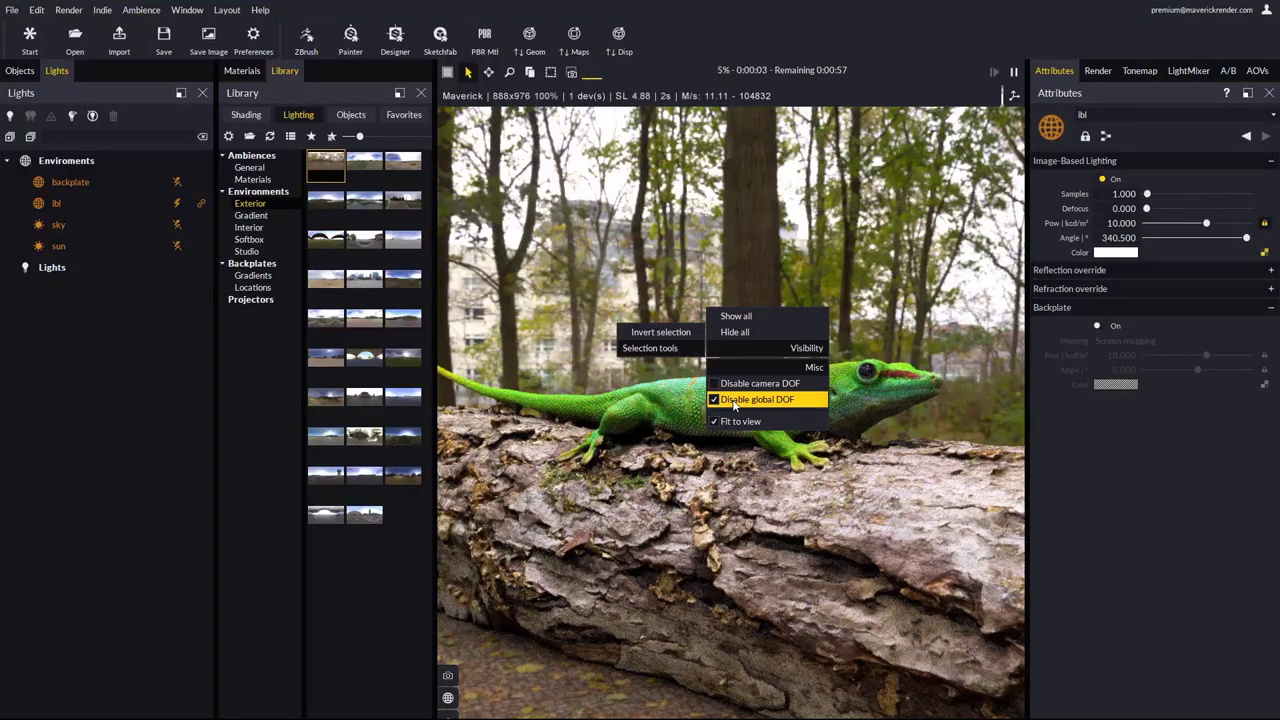
{"action": "left_click", "coordinate": [730, 402]}
{"action": "right_click", "coordinate": [751, 396]}
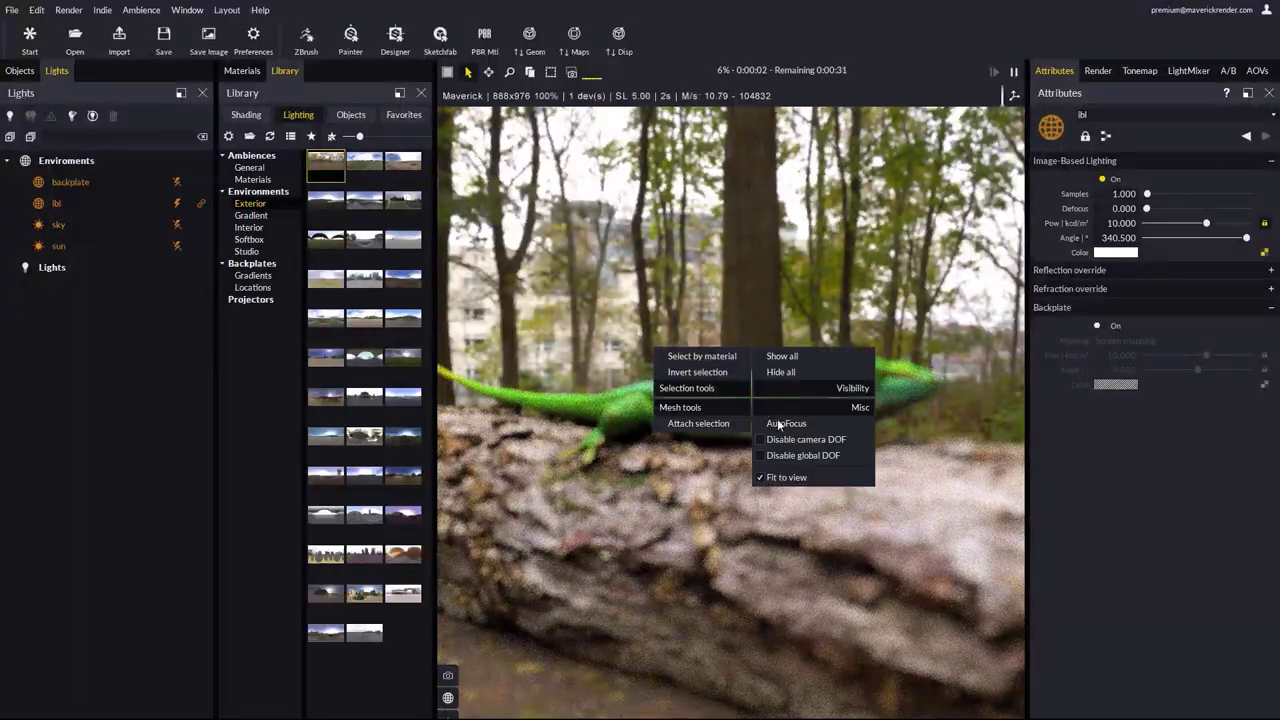
{"action": "left_click", "coordinate": [782, 428]}
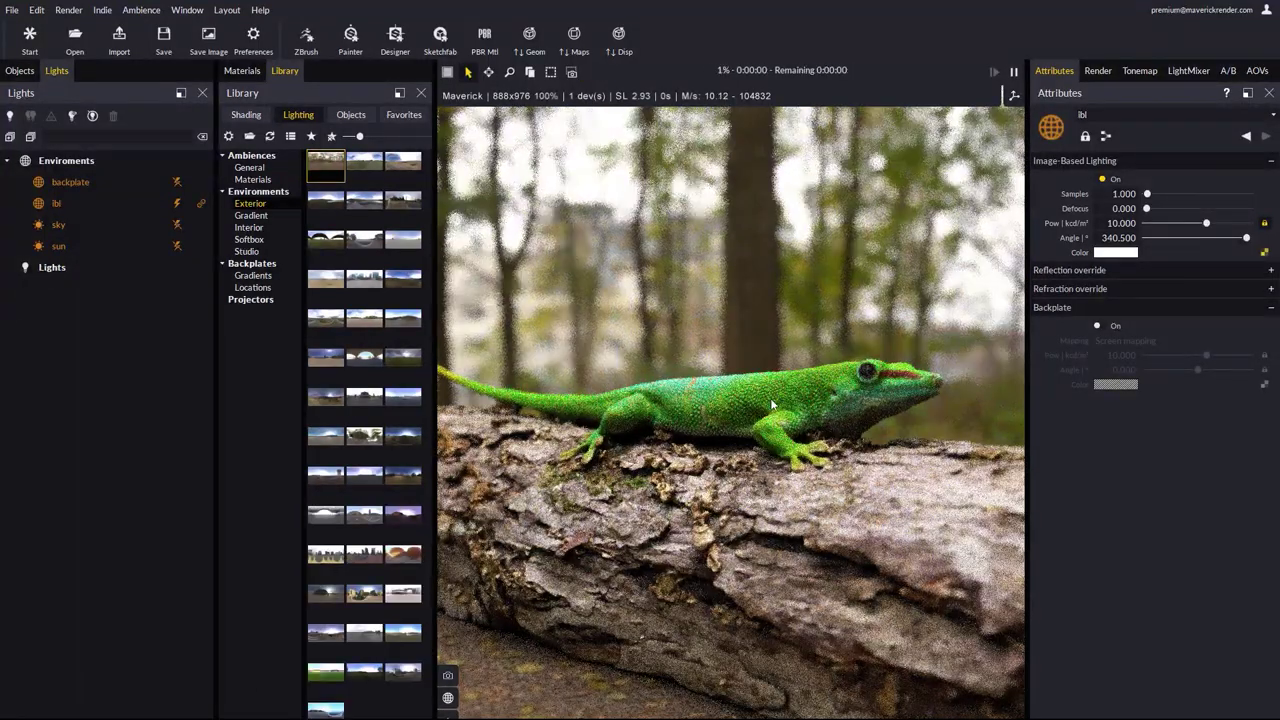
Step: Lower the camera aperture to 2.873 for stronger background blur
{"action": "left_click", "coordinate": [448, 676]}
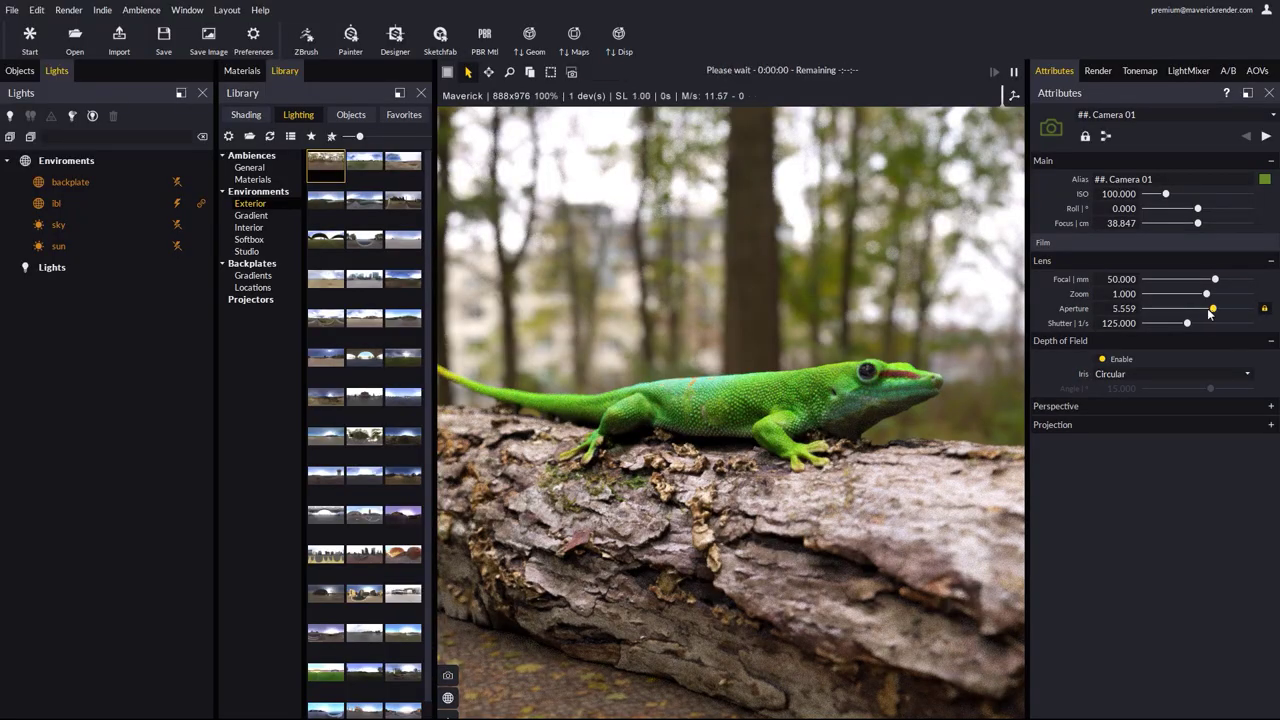
{"action": "left_click_drag", "start_coordinate": [1210, 313], "coordinate": [1206, 310]}
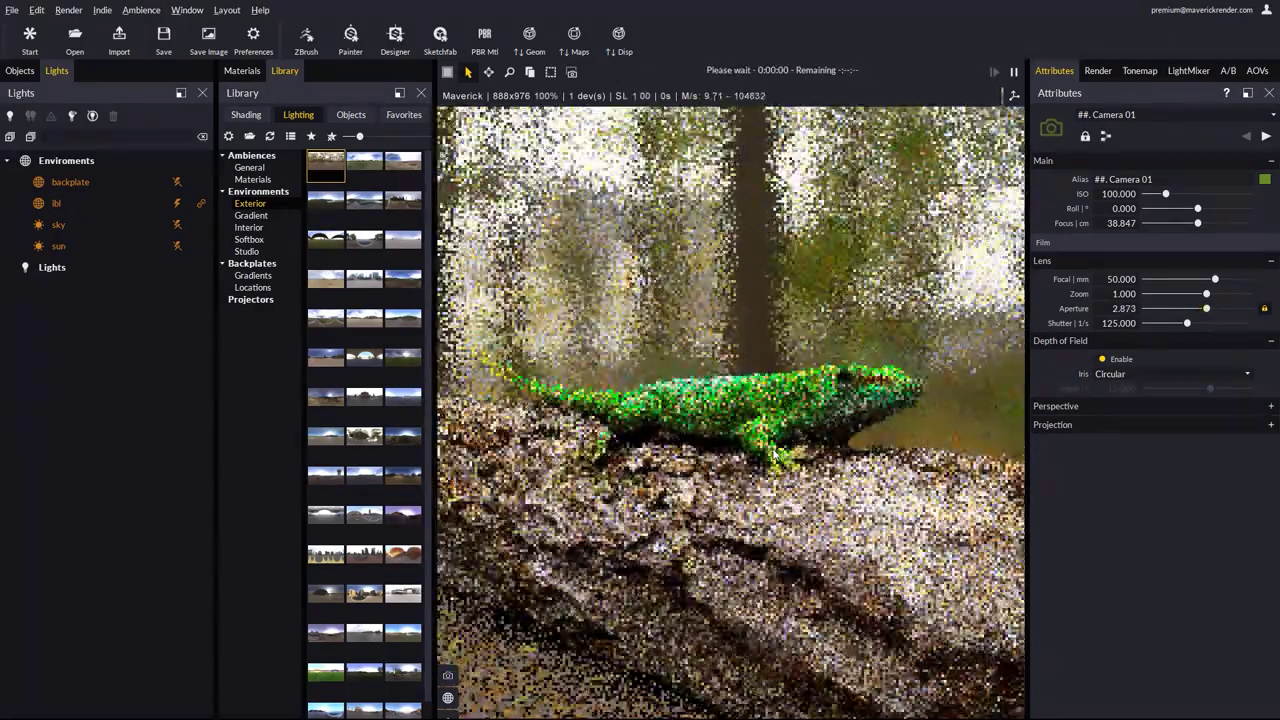
{"action": "scroll", "coordinate": [784, 394], "scroll_direction": "up", "scroll_amount": 2}
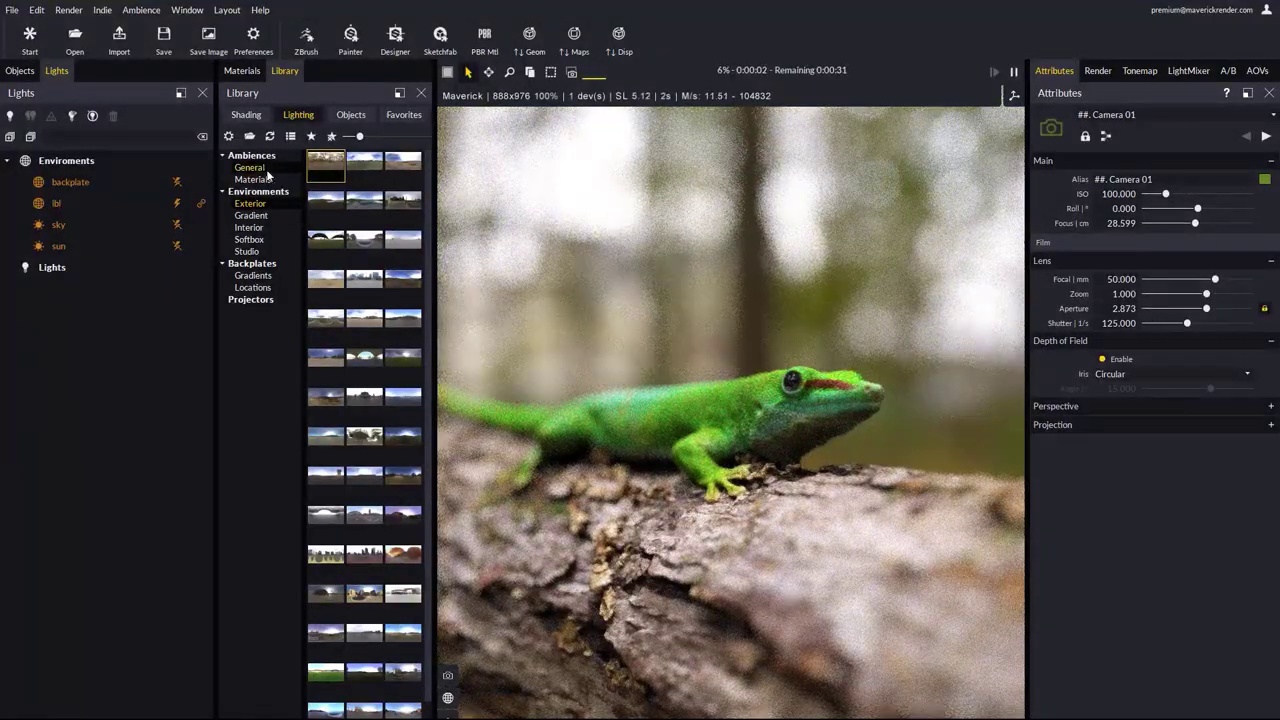
Step: Switch on the sun light and adjust its azimuth and altitude to sit low at 11.981°
{"action": "left_click", "coordinate": [177, 245]}
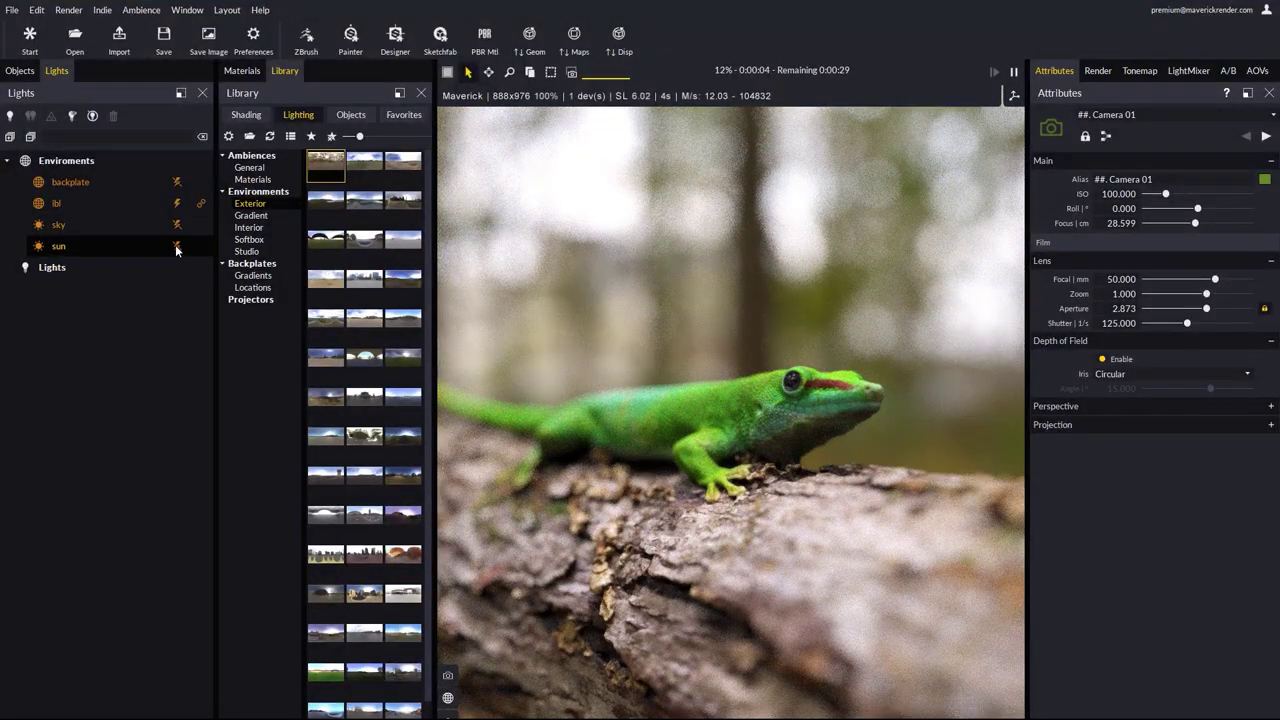
{"action": "left_click", "coordinate": [61, 249]}
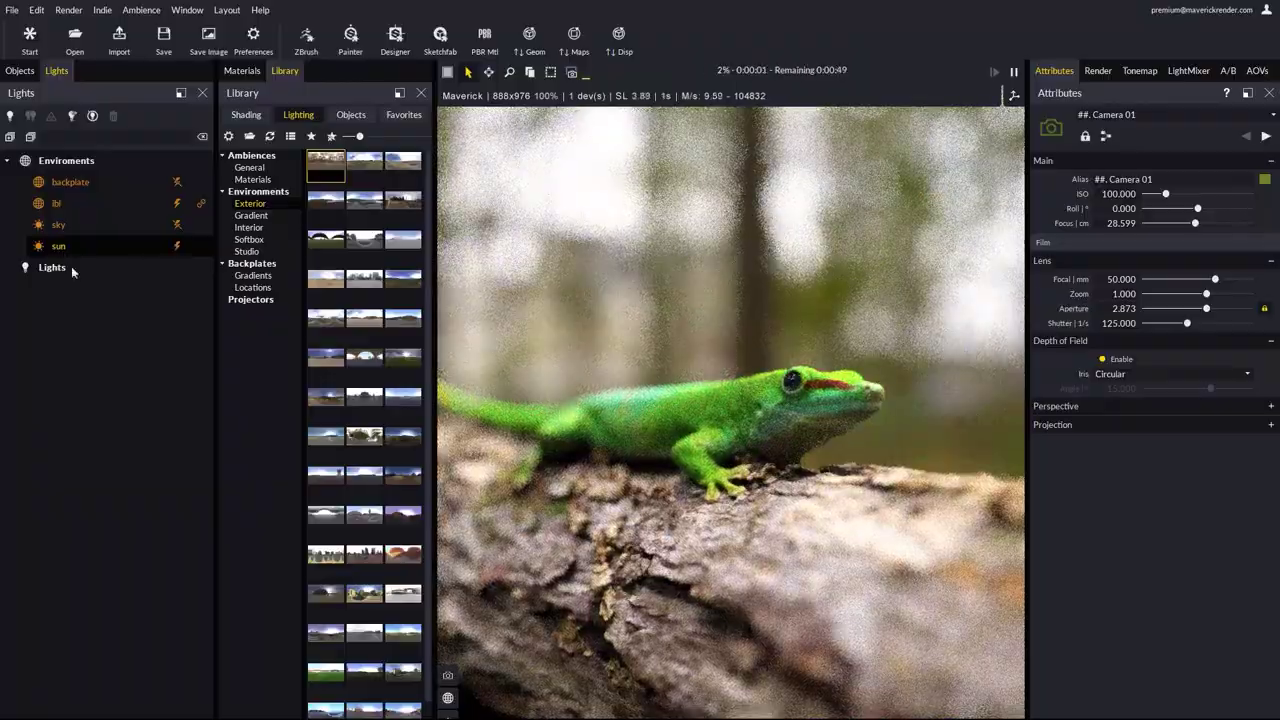
{"action": "left_click_drag", "start_coordinate": [1172, 318], "coordinate": [1156, 318]}
{"action": "left_click_drag", "start_coordinate": [1242, 332], "coordinate": [1184, 318]}
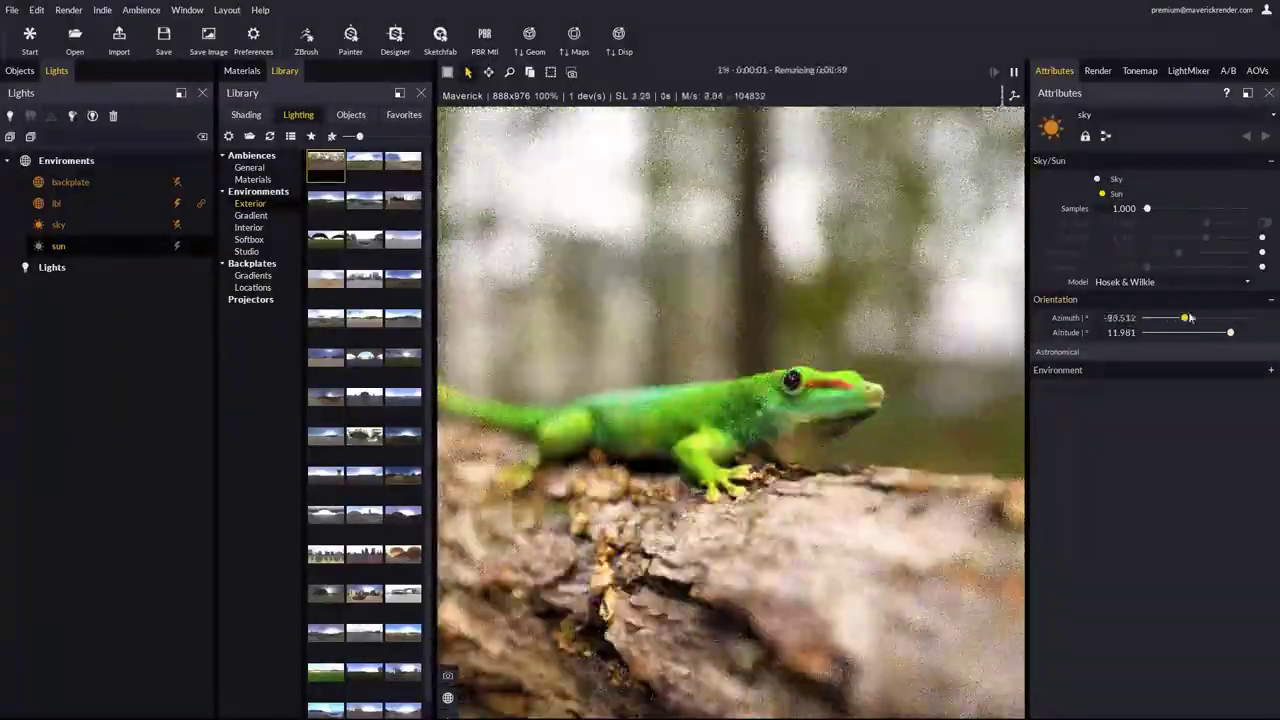
Step: Orbit the camera to the gecko's opposite side, head facing left, then switch to the Sketchfab page
{"action": "left_click", "coordinate": [820, 425]}
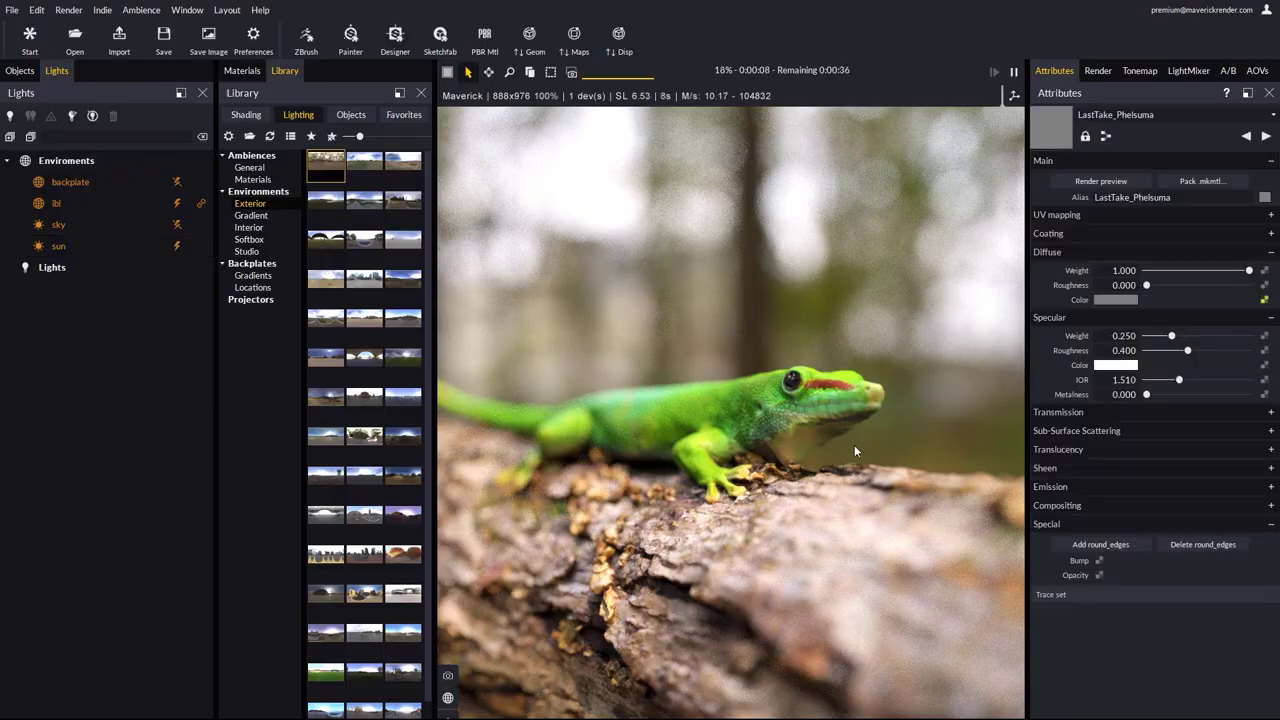
{"action": "left_click_drag", "start_coordinate": [854, 445], "coordinate": [710, 459]}
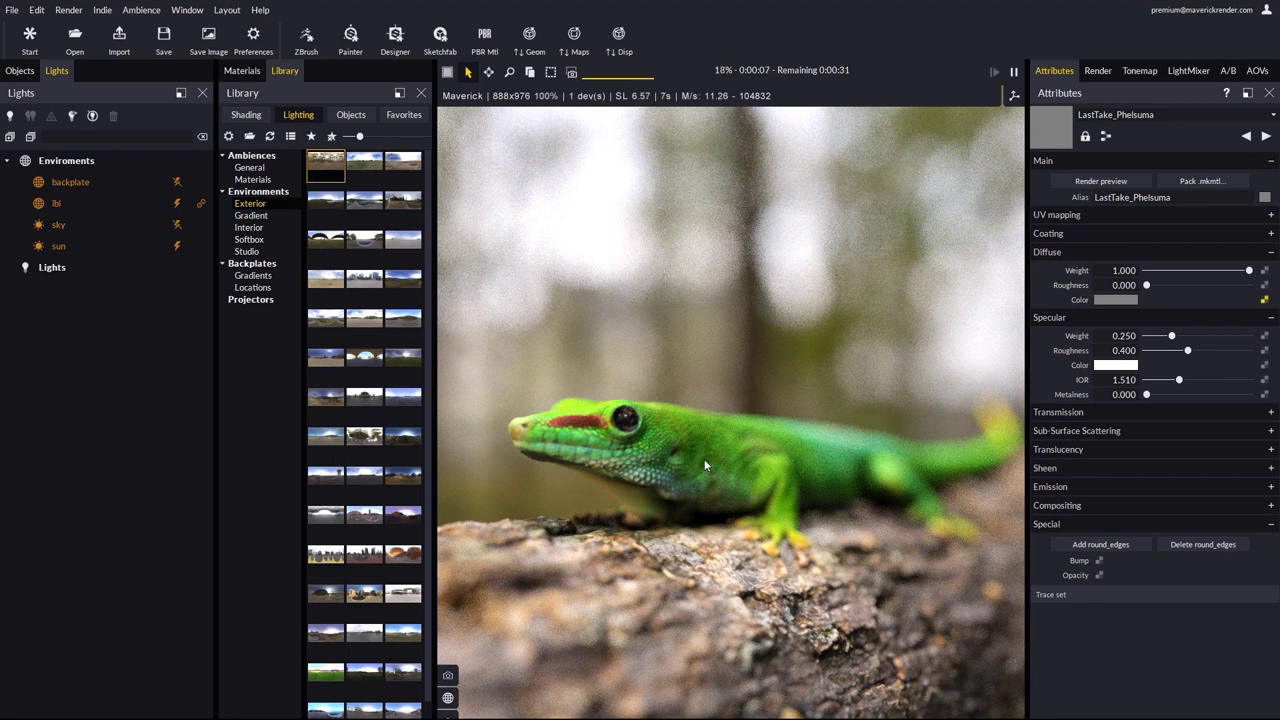
{"action": "key", "text": "alt+Tab"}
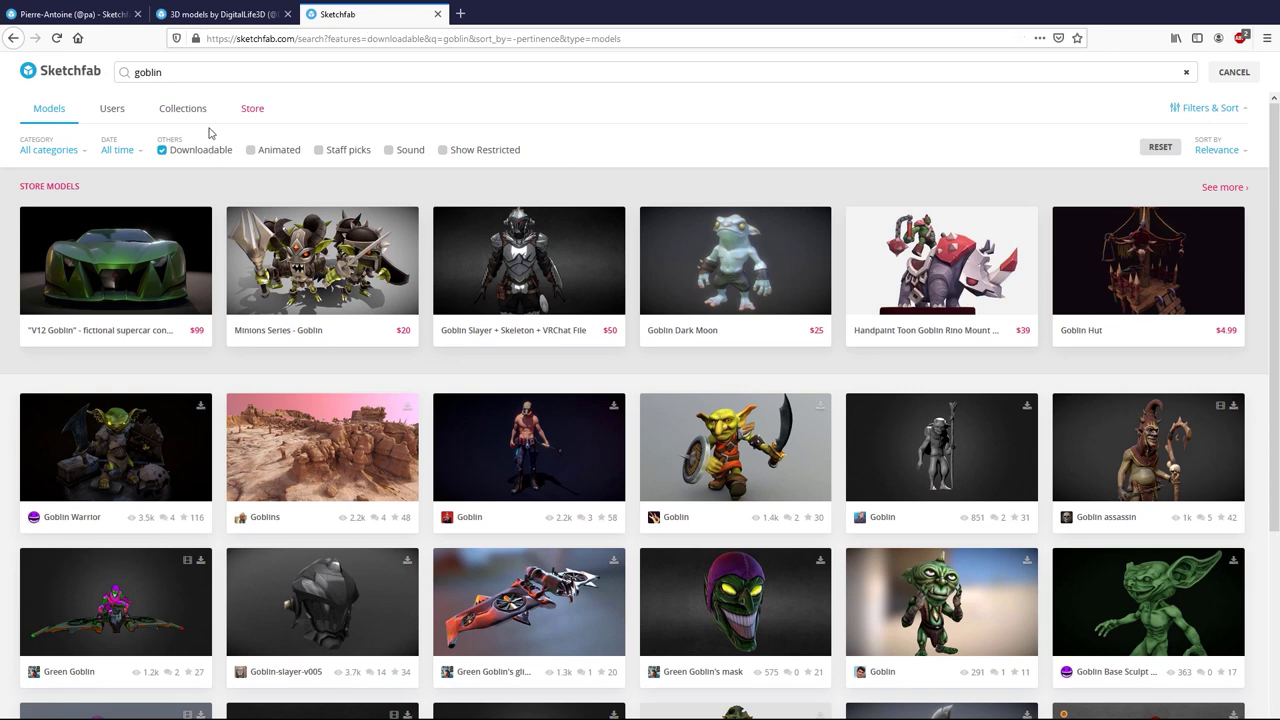
Step: Open the Goblin assassin card from the goblin search results
{"action": "left_click", "coordinate": [1135, 455]}
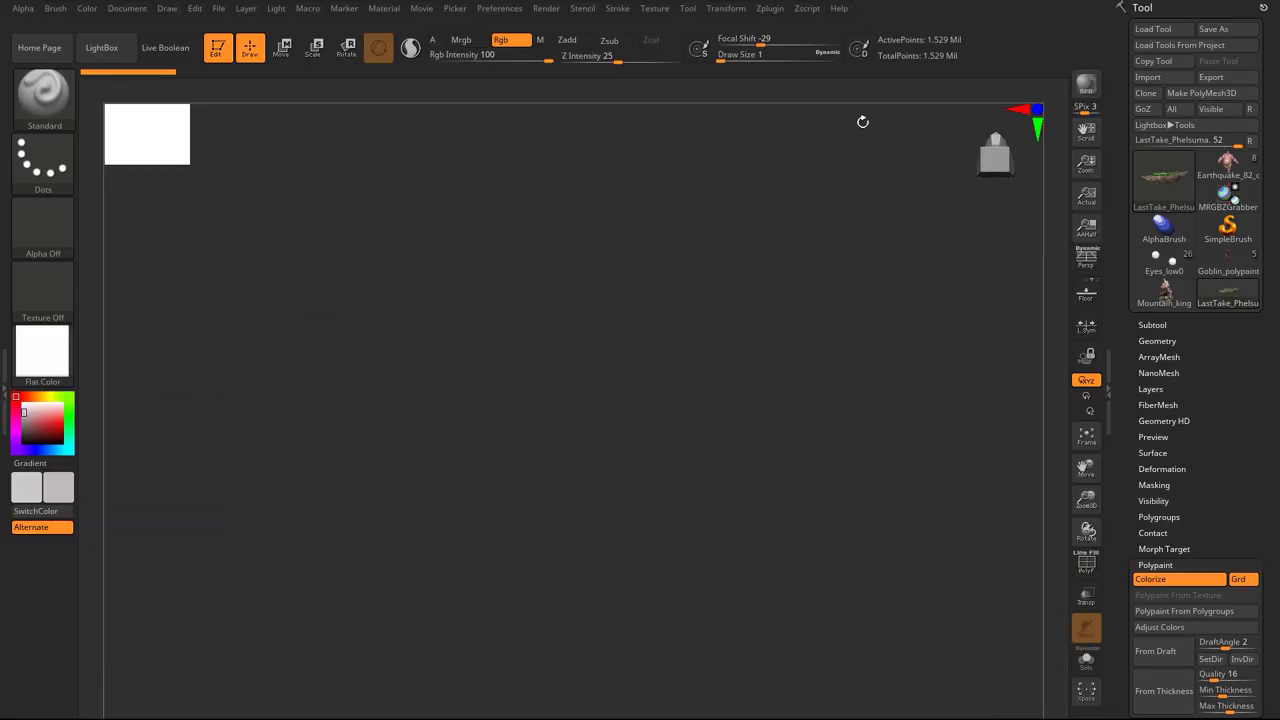
Step: Clear to a new document and load Goblin_polypaint.ZTL from the goblin-assassin Z folder
{"action": "left_click", "coordinate": [127, 8]}
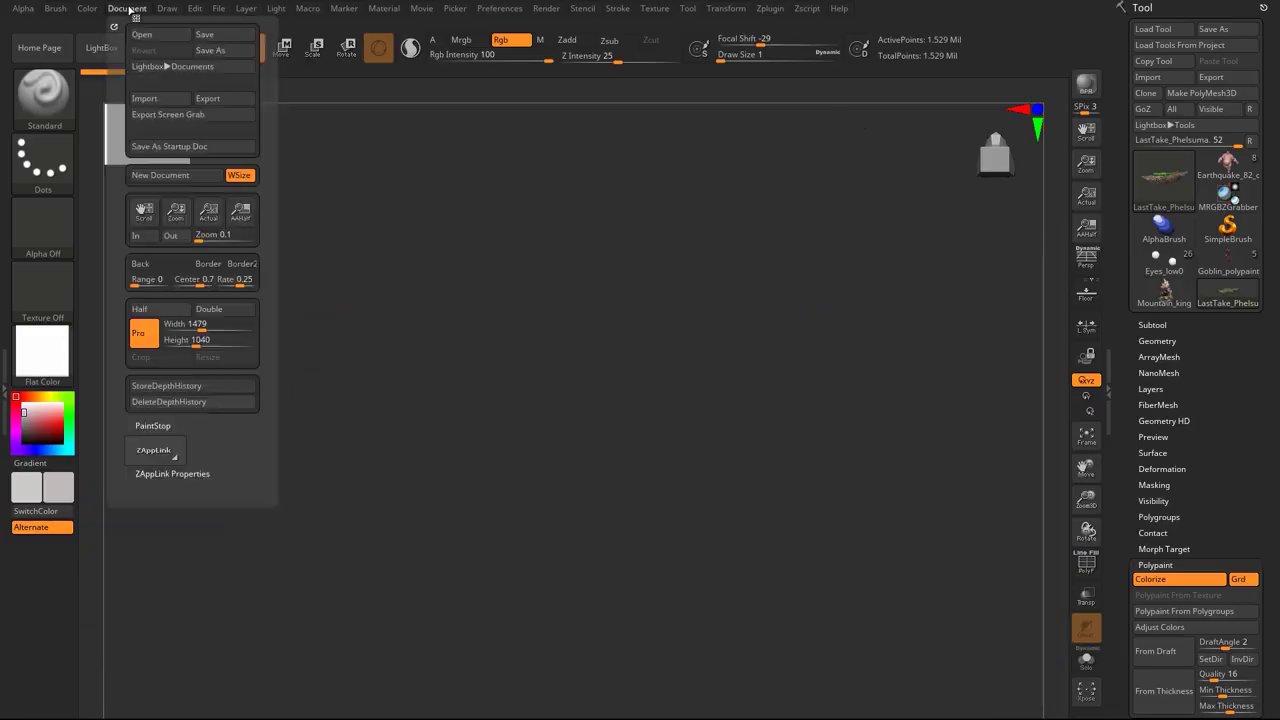
{"action": "left_click", "coordinate": [172, 174]}
{"action": "left_click", "coordinate": [672, 422]}
{"action": "left_click", "coordinate": [1153, 28]}
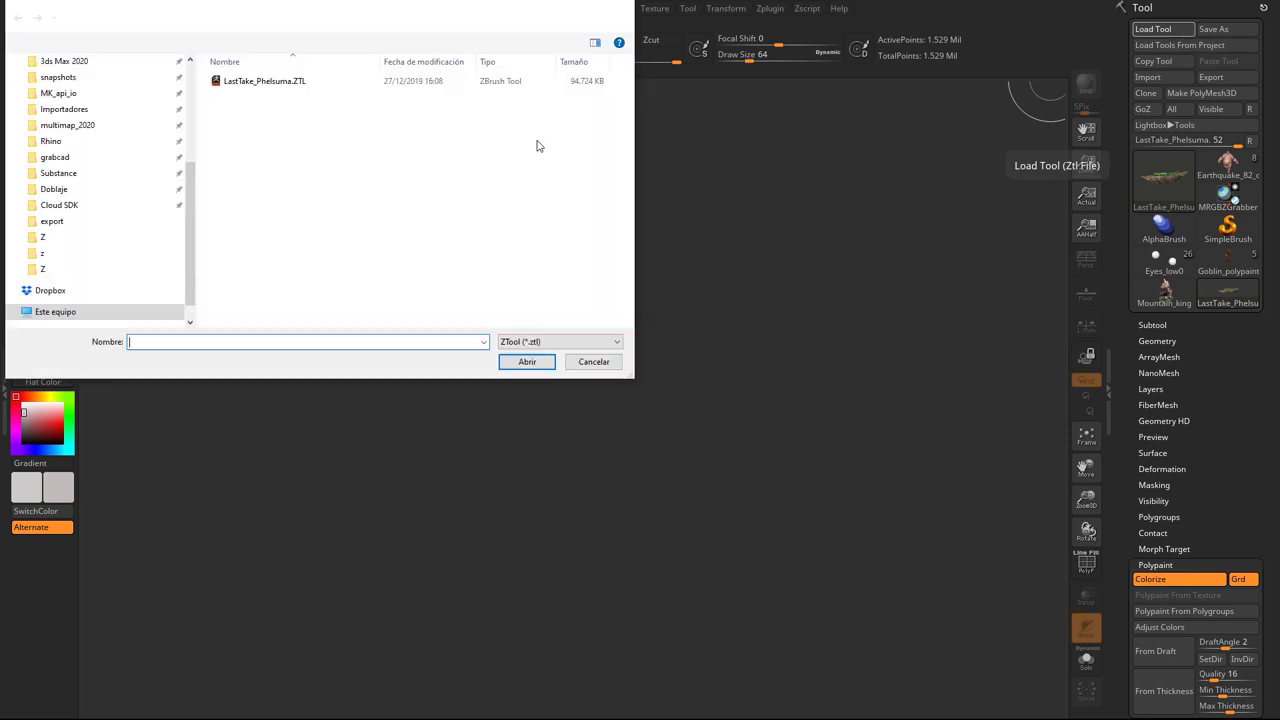
{"action": "left_click", "coordinate": [234, 29]}
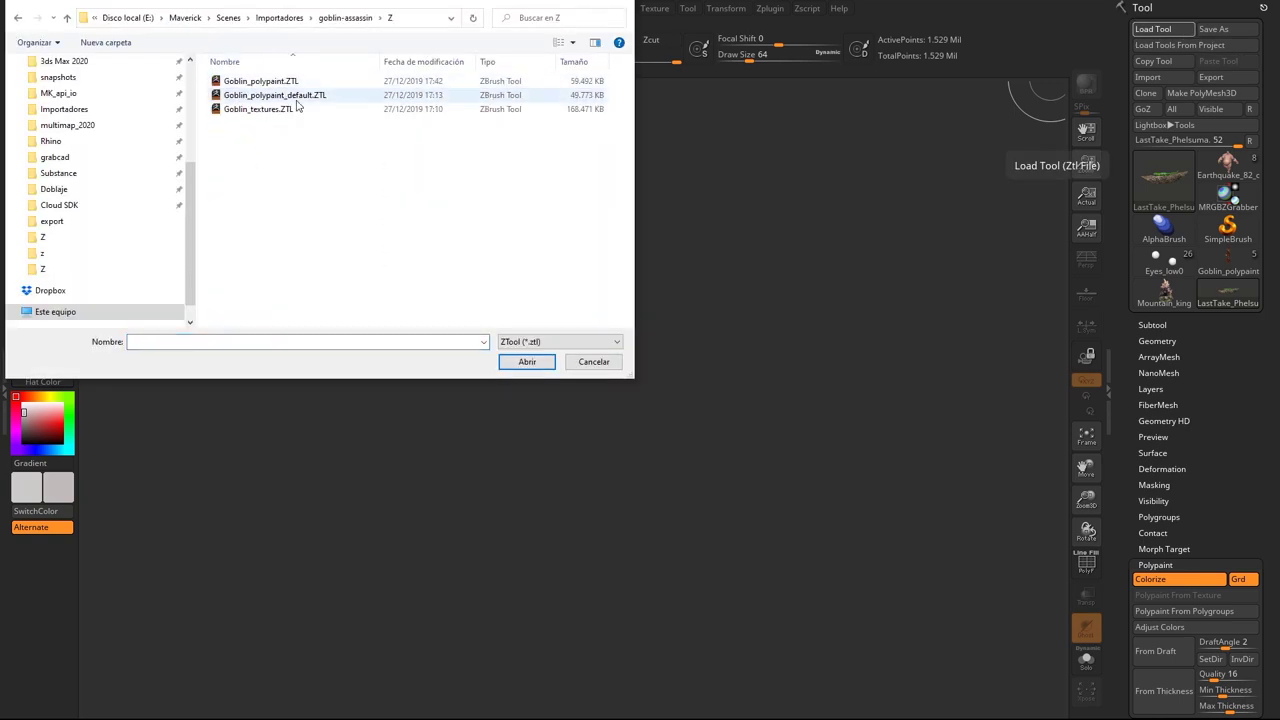
{"action": "double_click", "coordinate": [262, 81]}
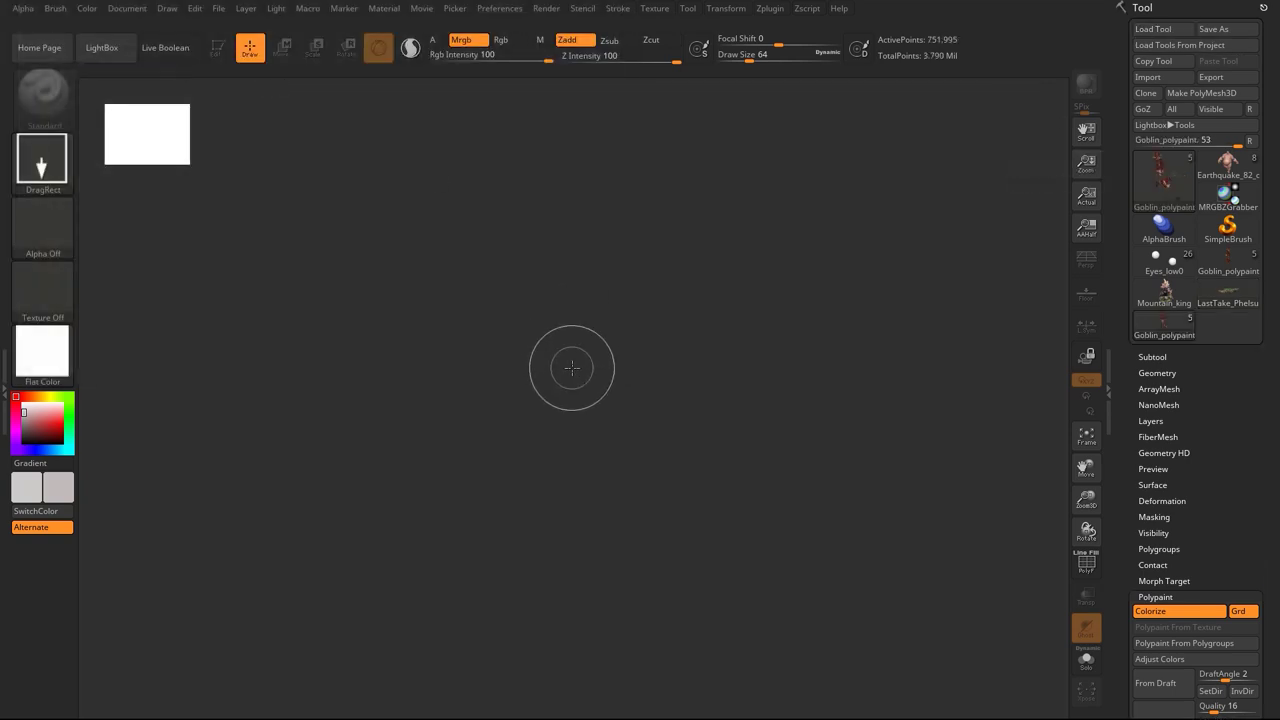
Step: Rotate the goblin to the side and check its polypaint by toggling it off and on
{"action": "left_click_drag", "start_coordinate": [715, 239], "coordinate": [800, 386]}
{"action": "left_click", "coordinate": [1180, 611]}
{"action": "left_click", "coordinate": [1180, 611]}
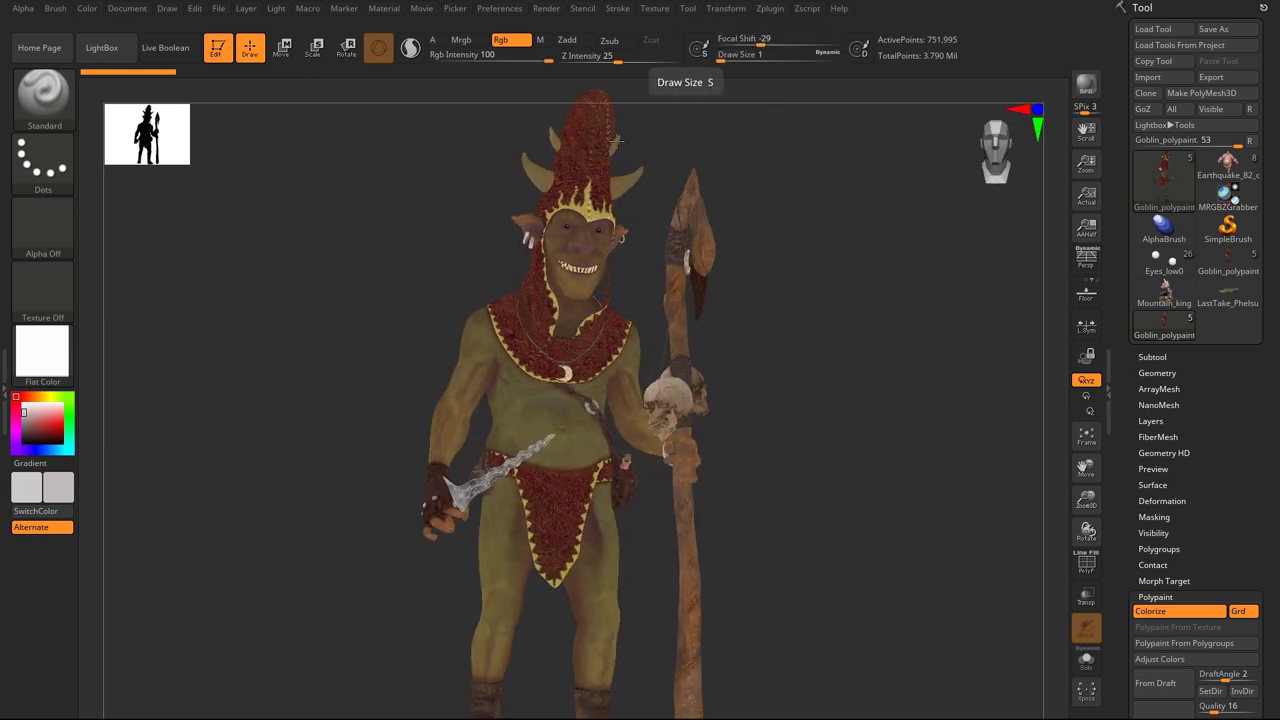
{"action": "left_click", "coordinate": [768, 9]}
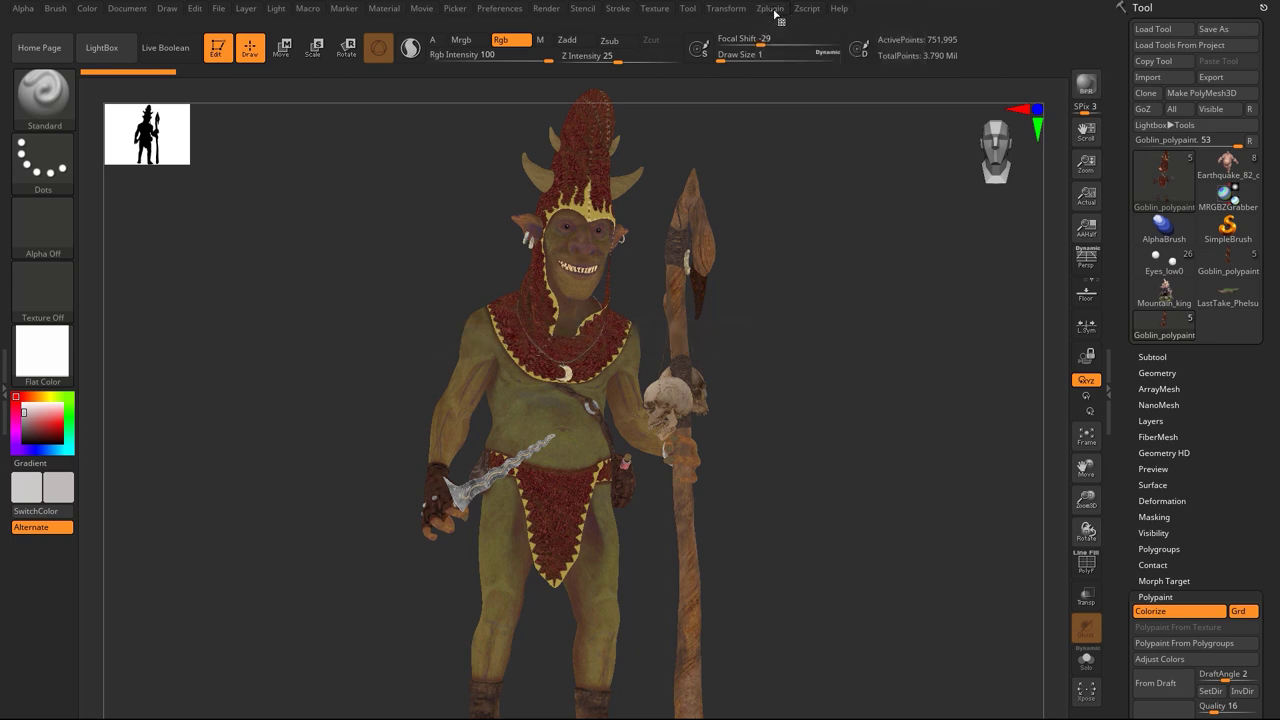
Step: Begin an FBX export overwriting Goblin_polypaint.fbx, then cancel it at the FBX Export Options
{"action": "left_click", "coordinate": [1211, 78]}
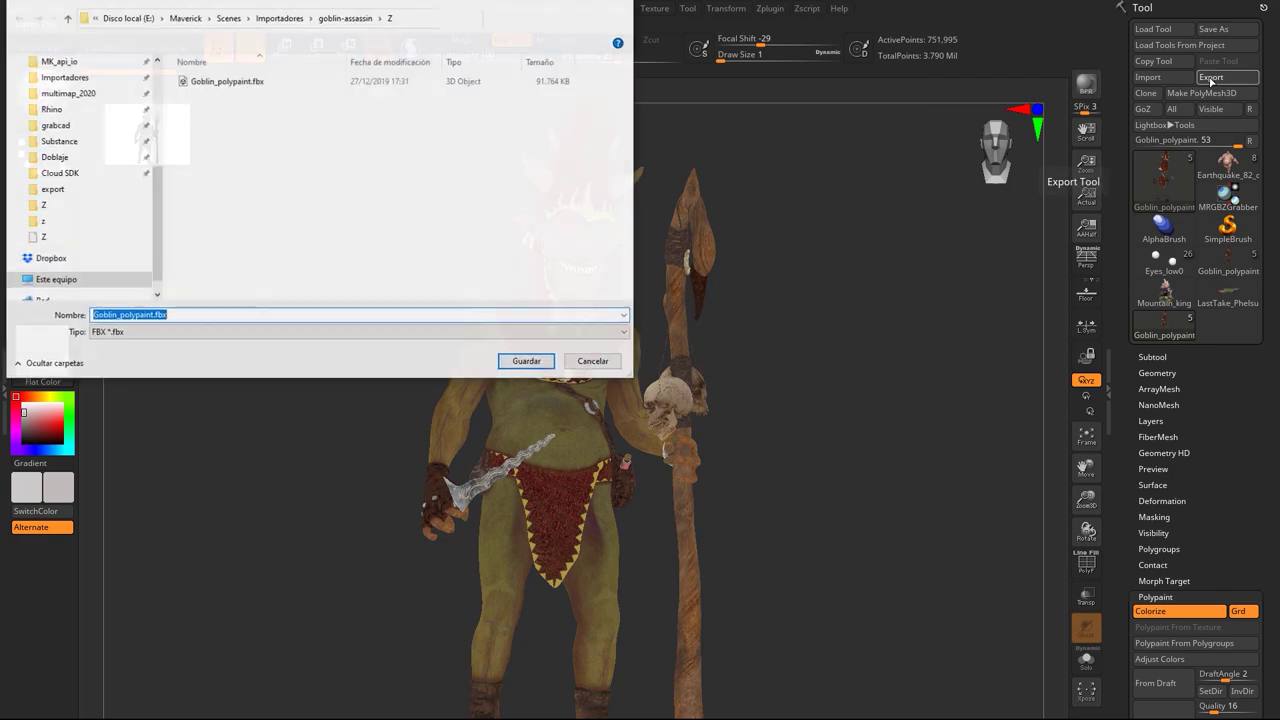
{"action": "left_click", "coordinate": [114, 332]}
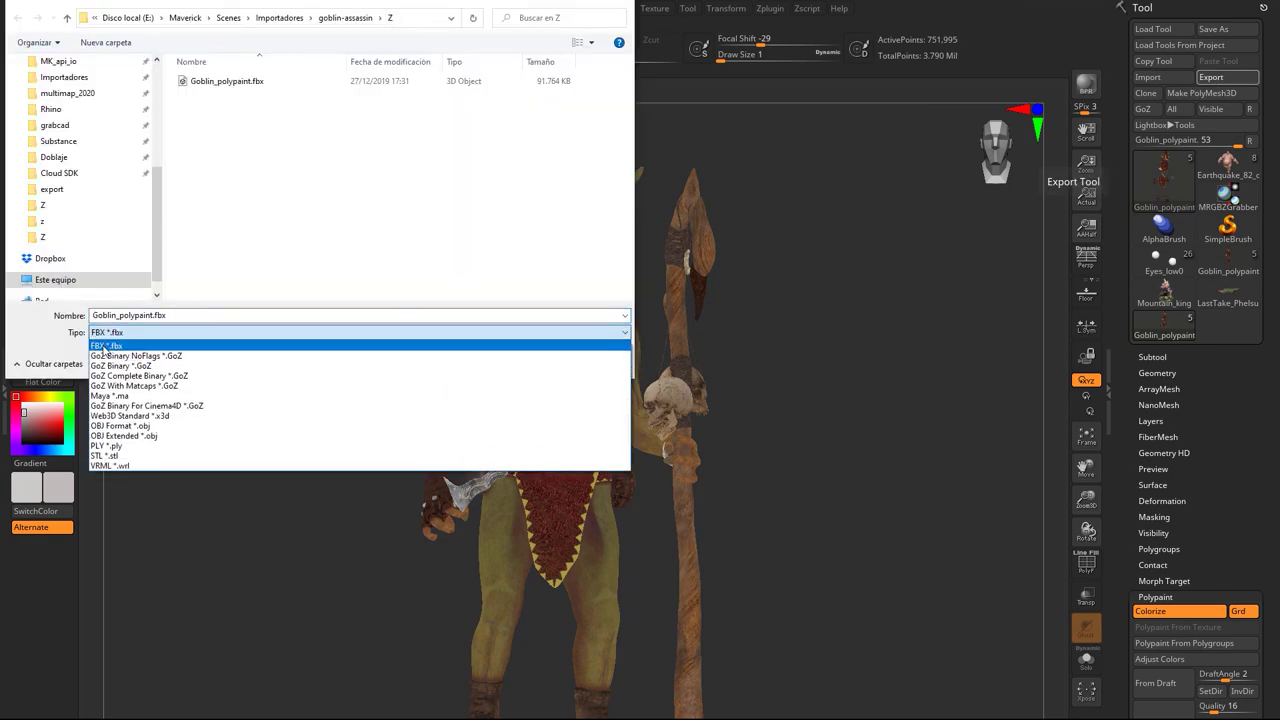
{"action": "left_click", "coordinate": [114, 345]}
{"action": "double_click", "coordinate": [215, 82]}
{"action": "left_click", "coordinate": [678, 380]}
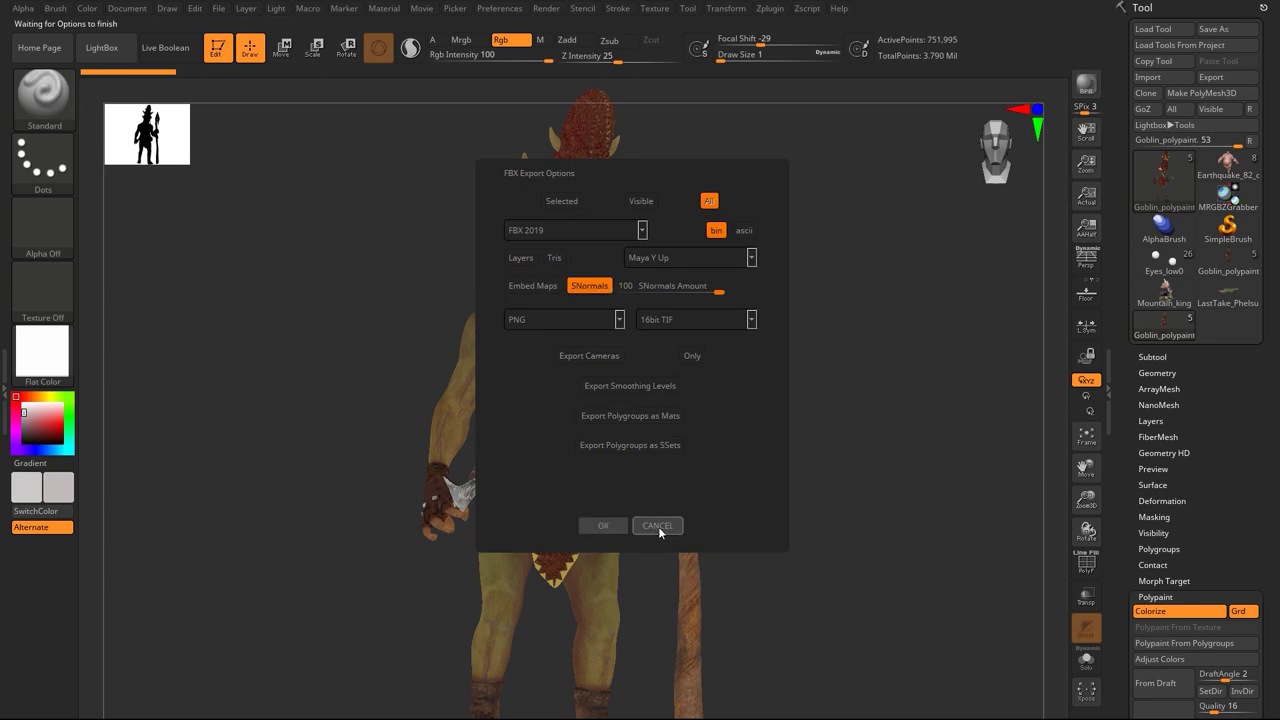
{"action": "left_click", "coordinate": [657, 526]}
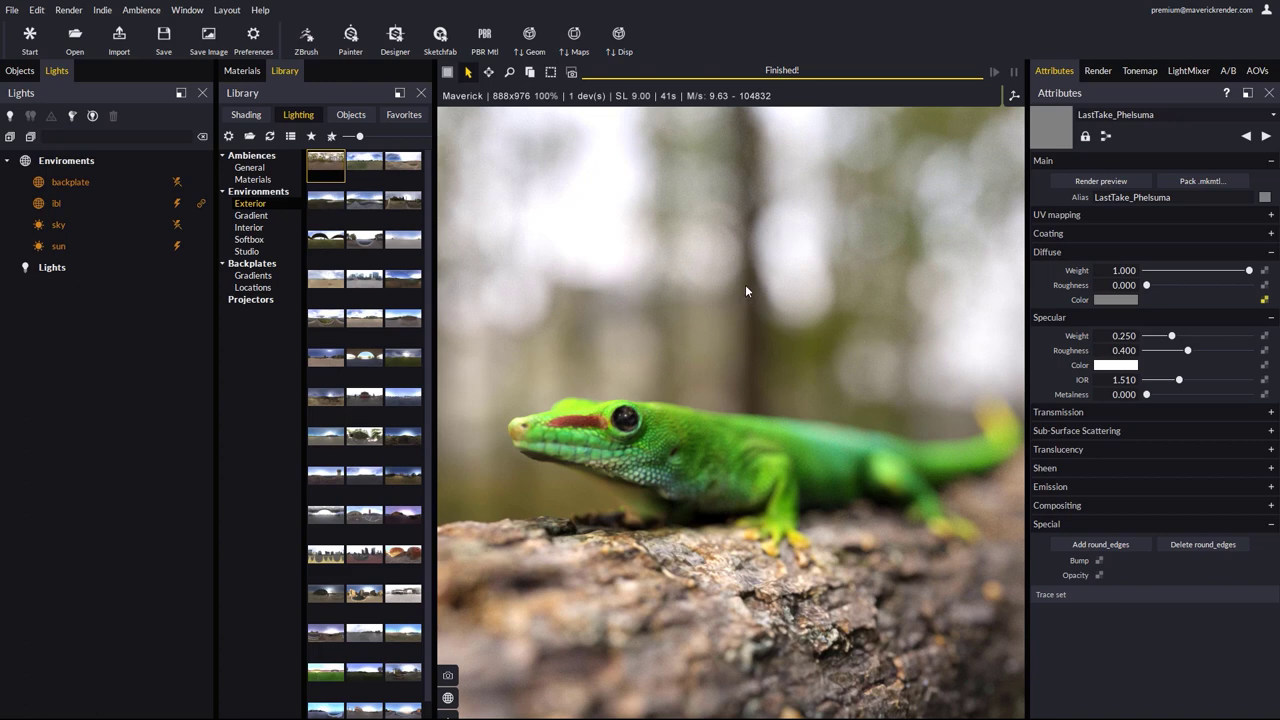
Step: Discard the gecko scene and open goblin-assassin\Z\Goblin_polypaint.fbx for ZBrush import
{"action": "left_click", "coordinate": [302, 42]}
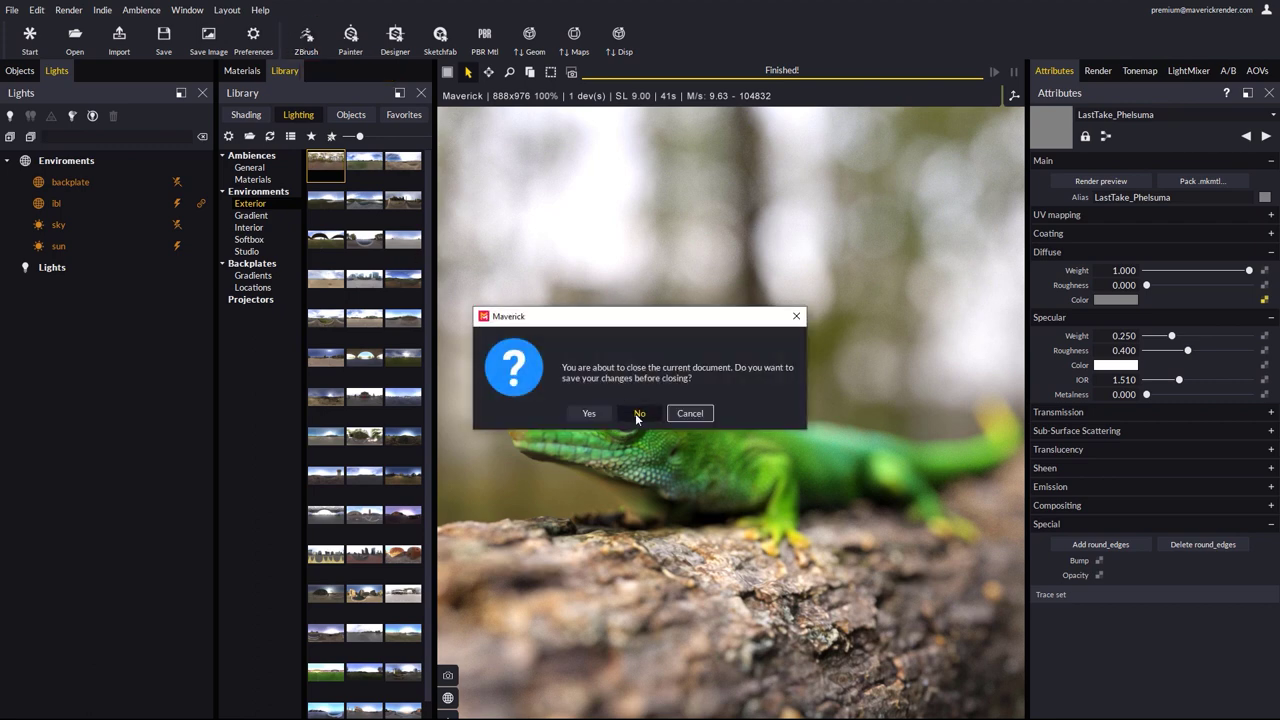
{"action": "left_click", "coordinate": [635, 413]}
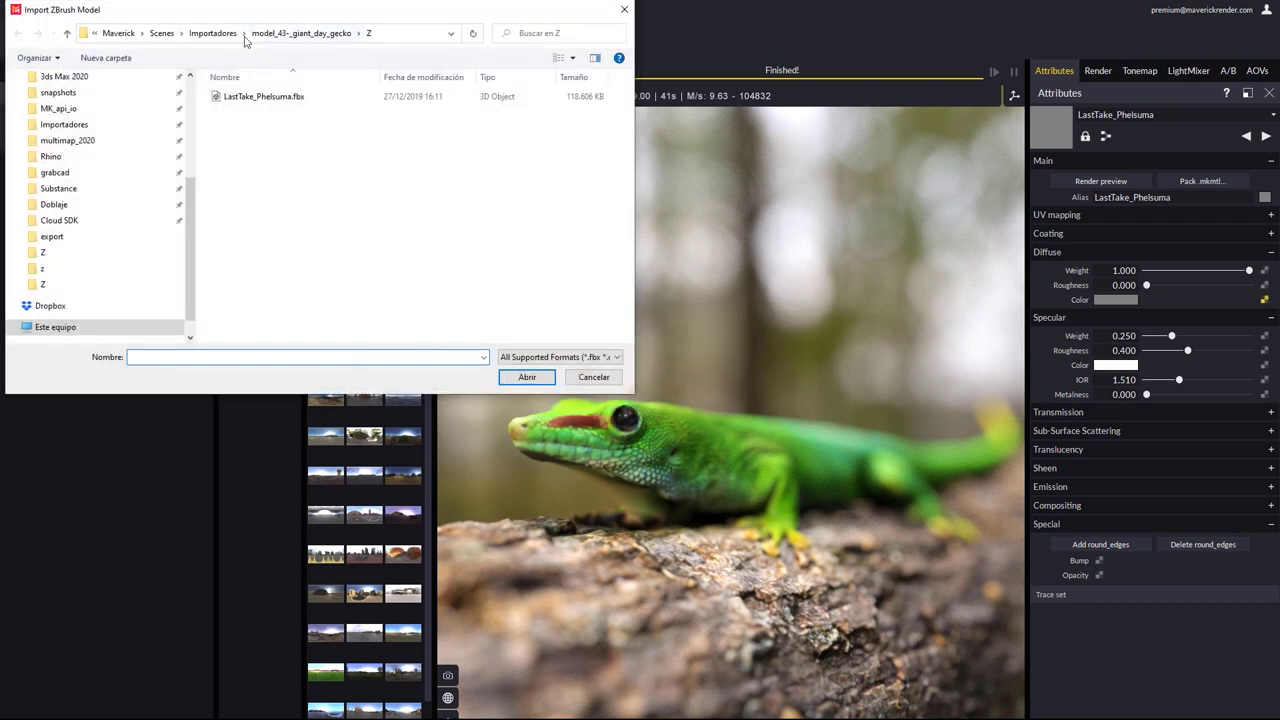
{"action": "left_click", "coordinate": [213, 33]}
{"action": "double_click", "coordinate": [240, 96]}
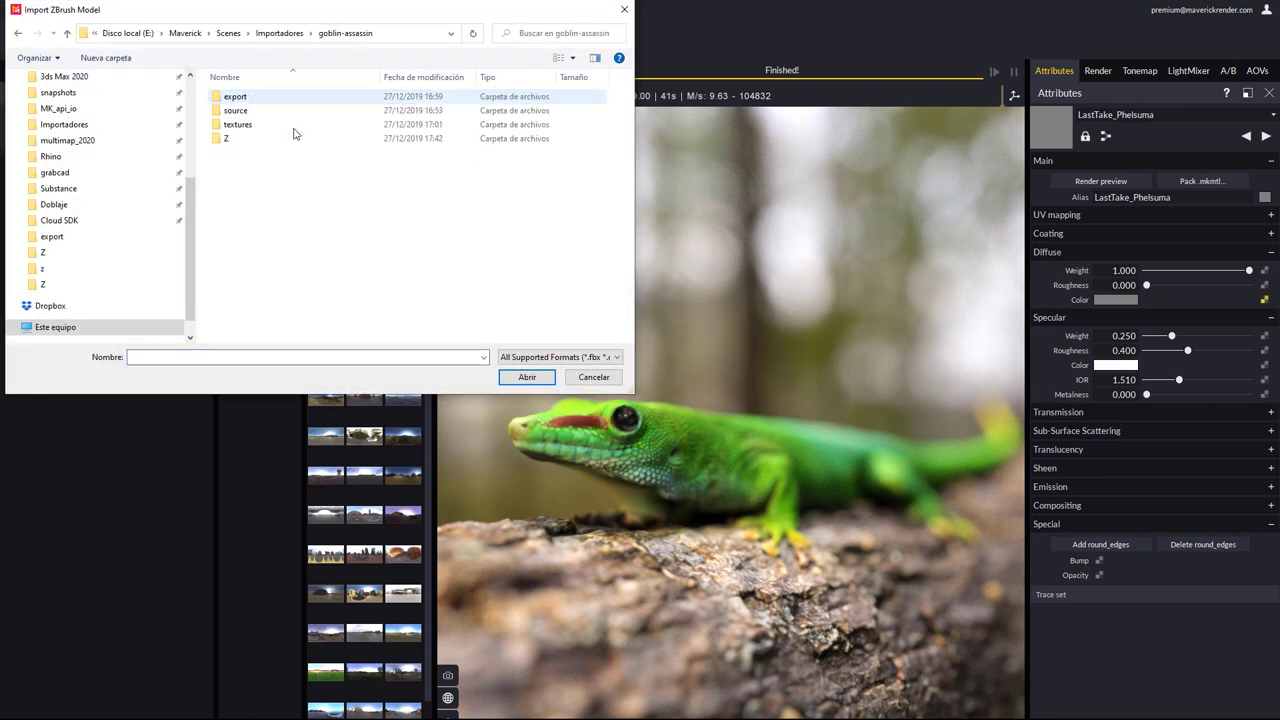
{"action": "double_click", "coordinate": [240, 138]}
{"action": "double_click", "coordinate": [258, 96]}
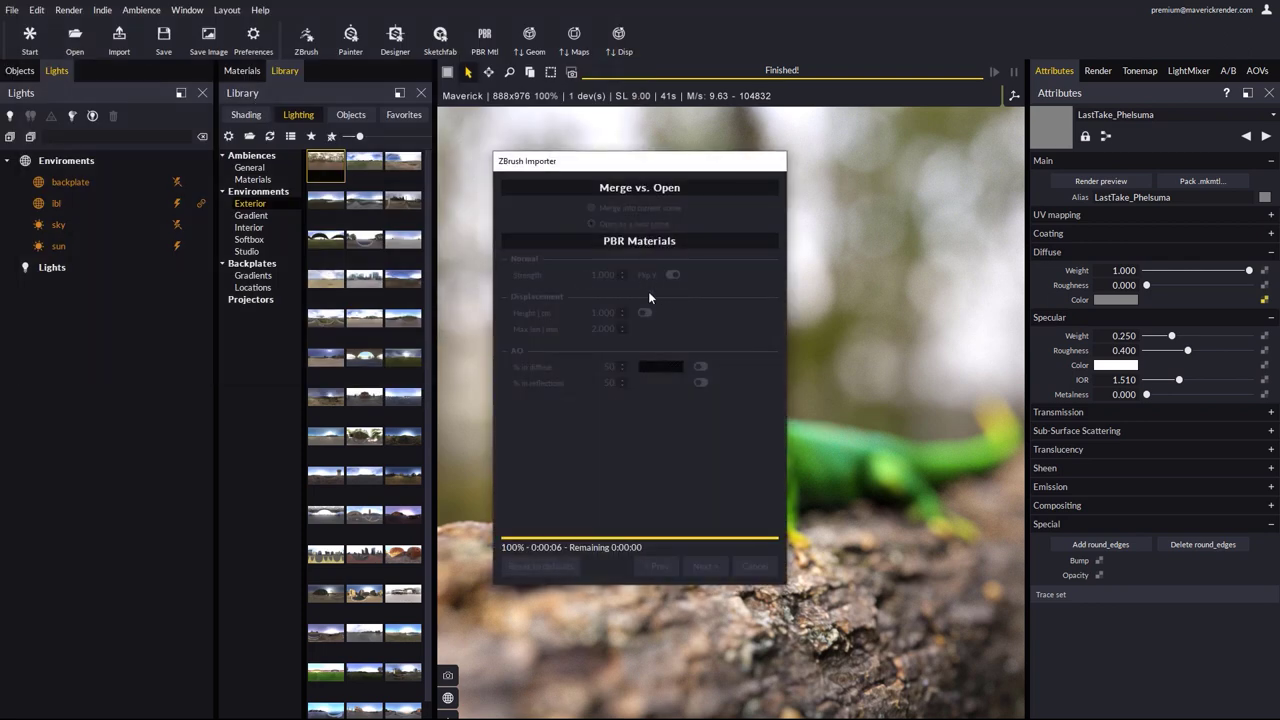
Step: Import the goblin with a bright white studio ambience, flipped vertical axis and large scale
{"action": "left_click", "coordinate": [705, 566]}
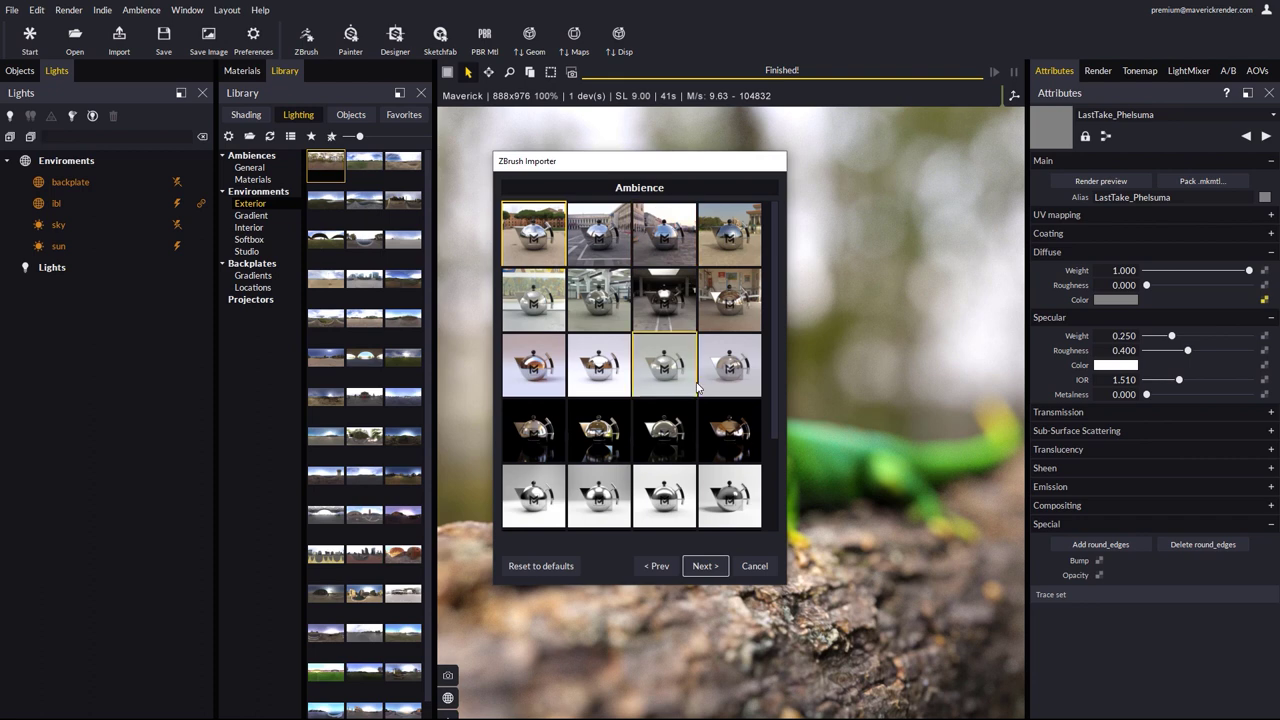
{"action": "left_click", "coordinate": [545, 372]}
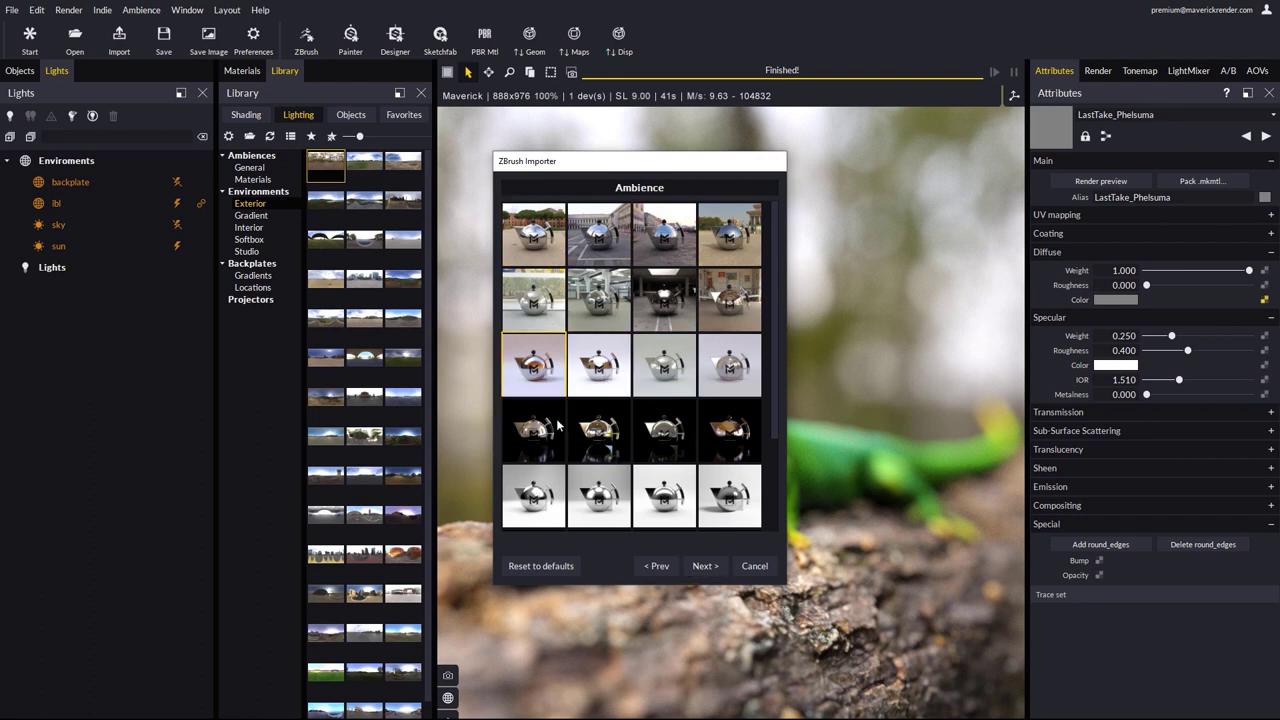
{"action": "left_click", "coordinate": [705, 566]}
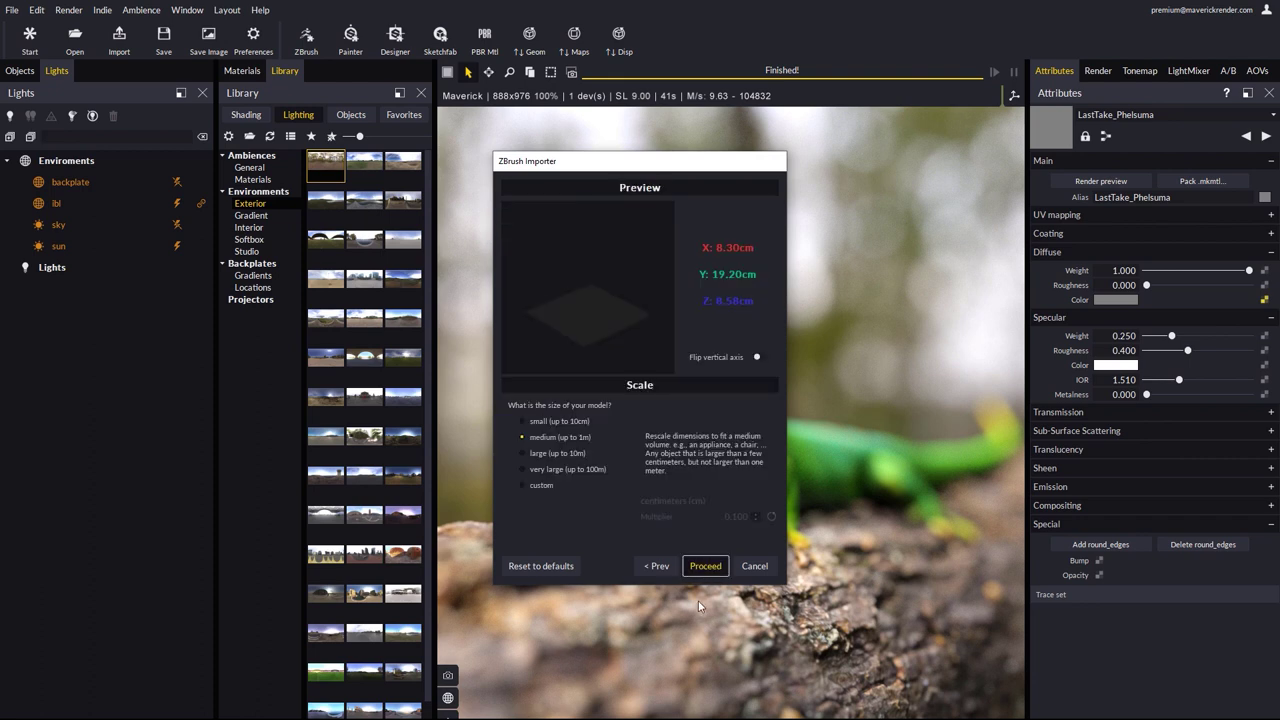
{"action": "left_click", "coordinate": [758, 359]}
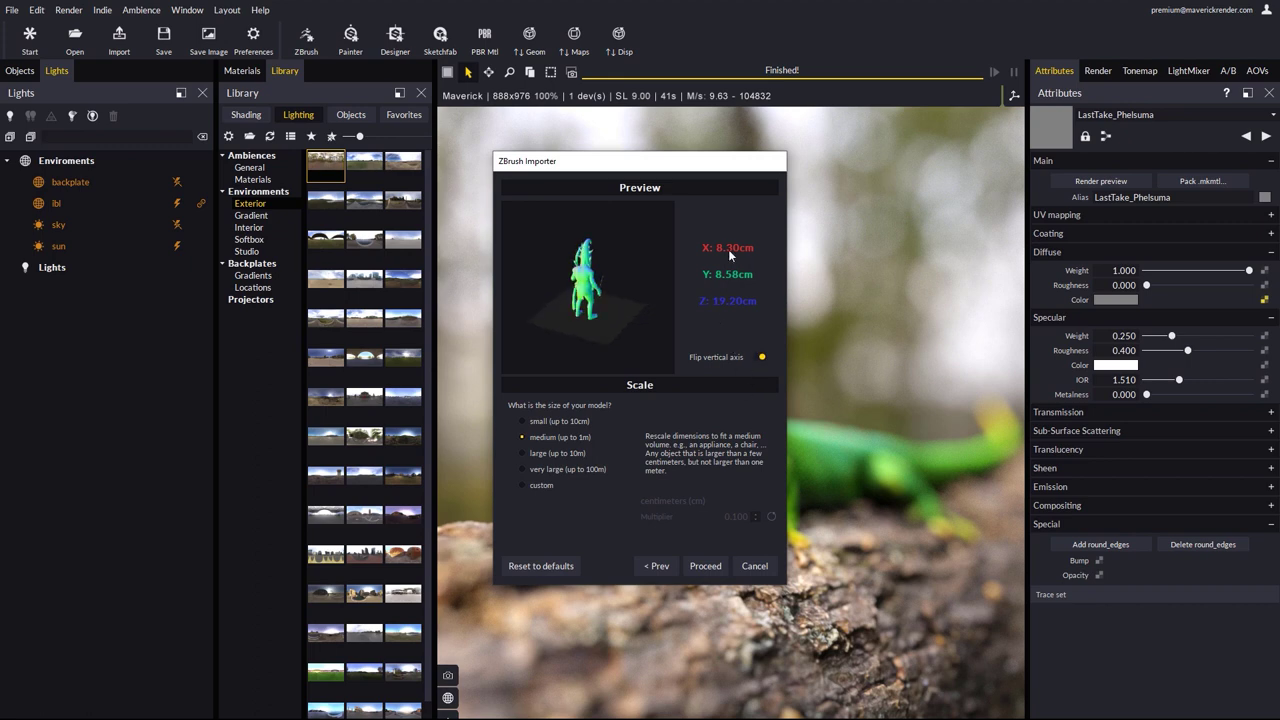
{"action": "left_click", "coordinate": [549, 455]}
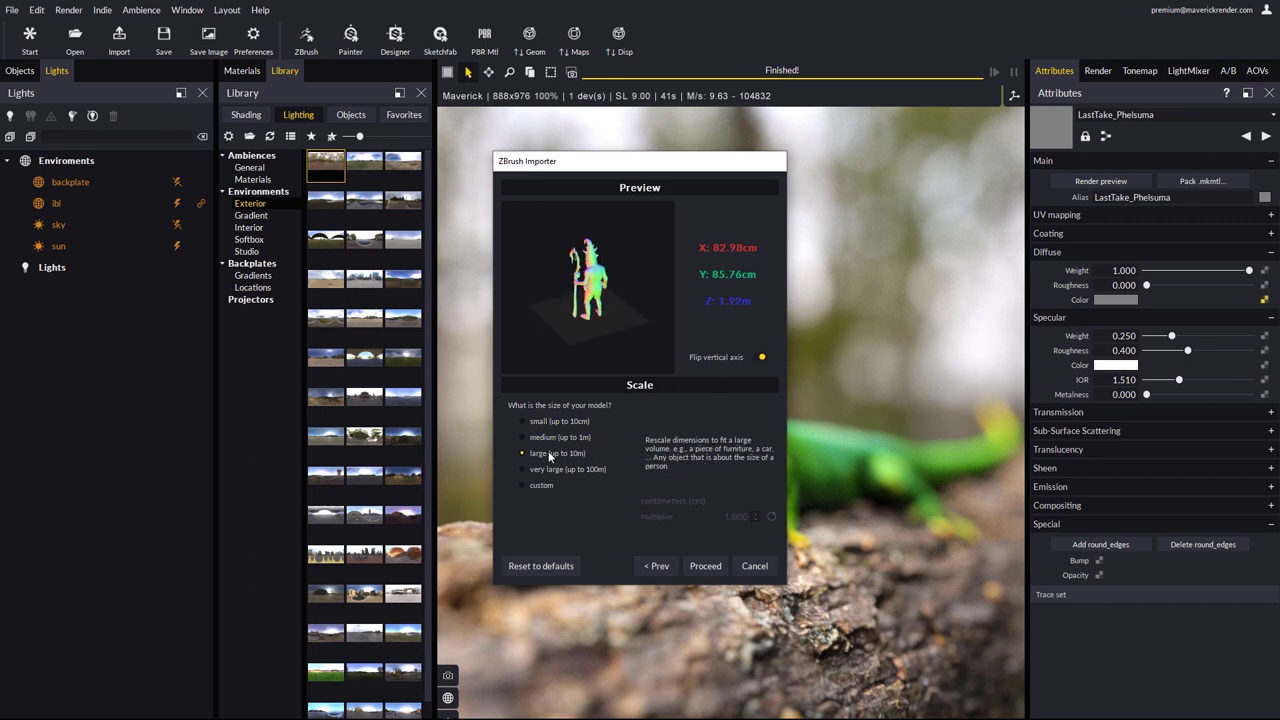
{"action": "left_click", "coordinate": [705, 566]}
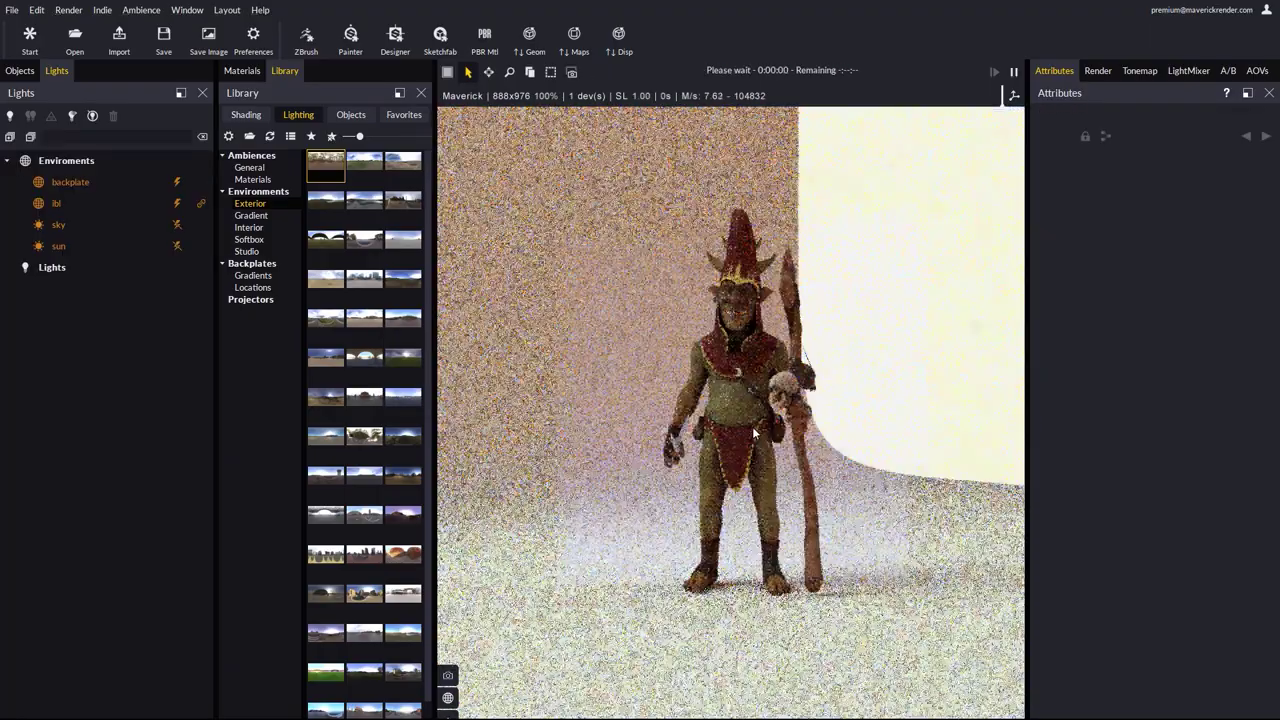
Step: Orbit to face the goblin and drop a curved room from Library > Objects > Rooms behind him
{"action": "scroll", "coordinate": [752, 426], "scroll_direction": "up", "scroll_amount": 5}
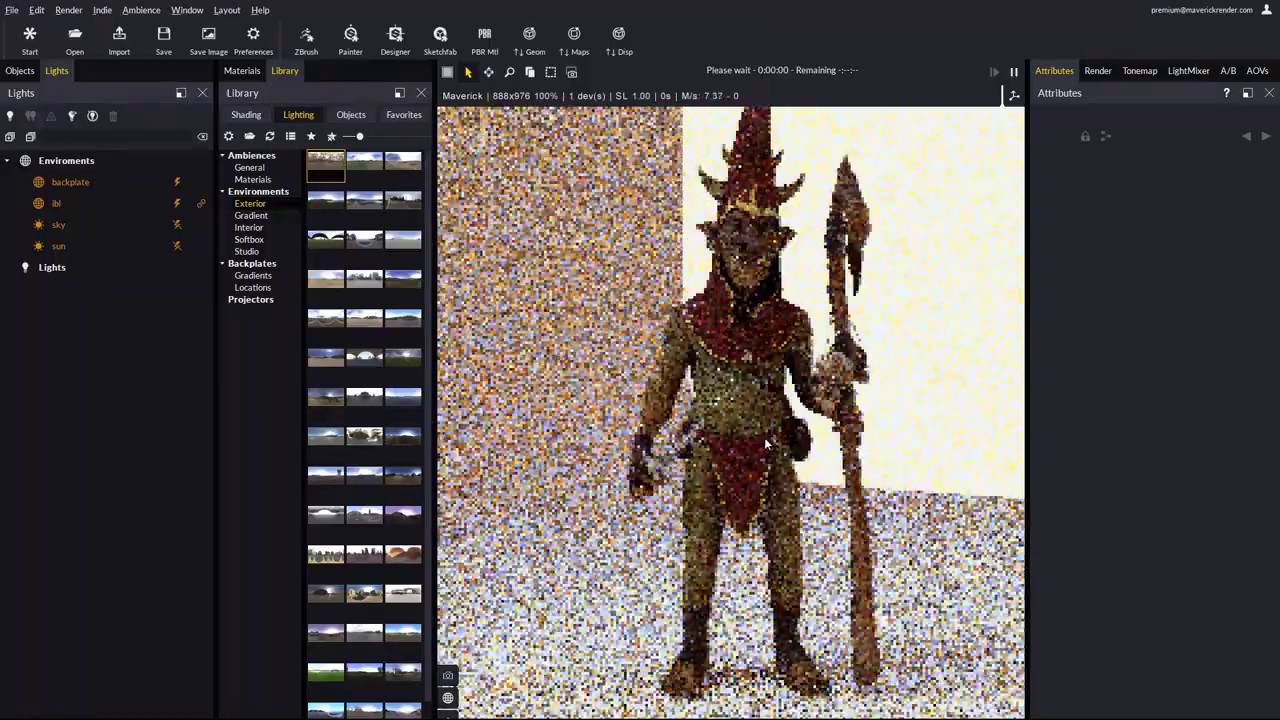
{"action": "left_click_drag", "start_coordinate": [766, 443], "coordinate": [727, 456]}
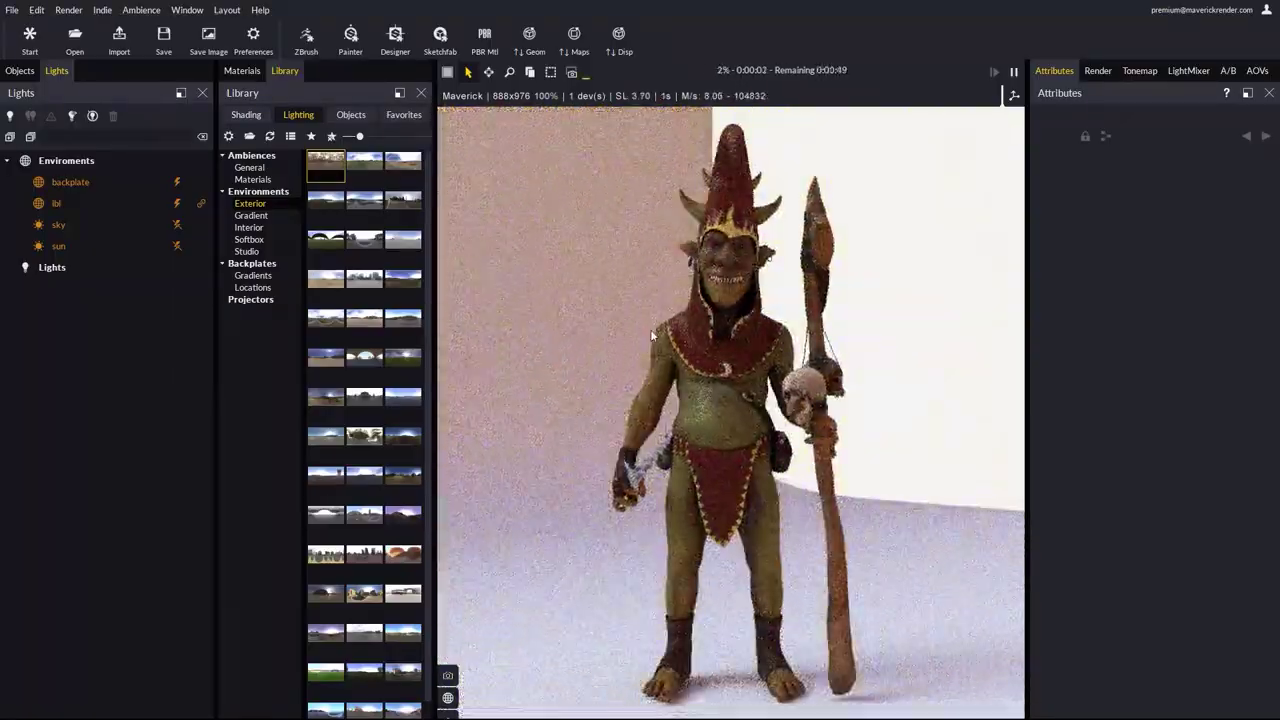
{"action": "left_click", "coordinate": [349, 114]}
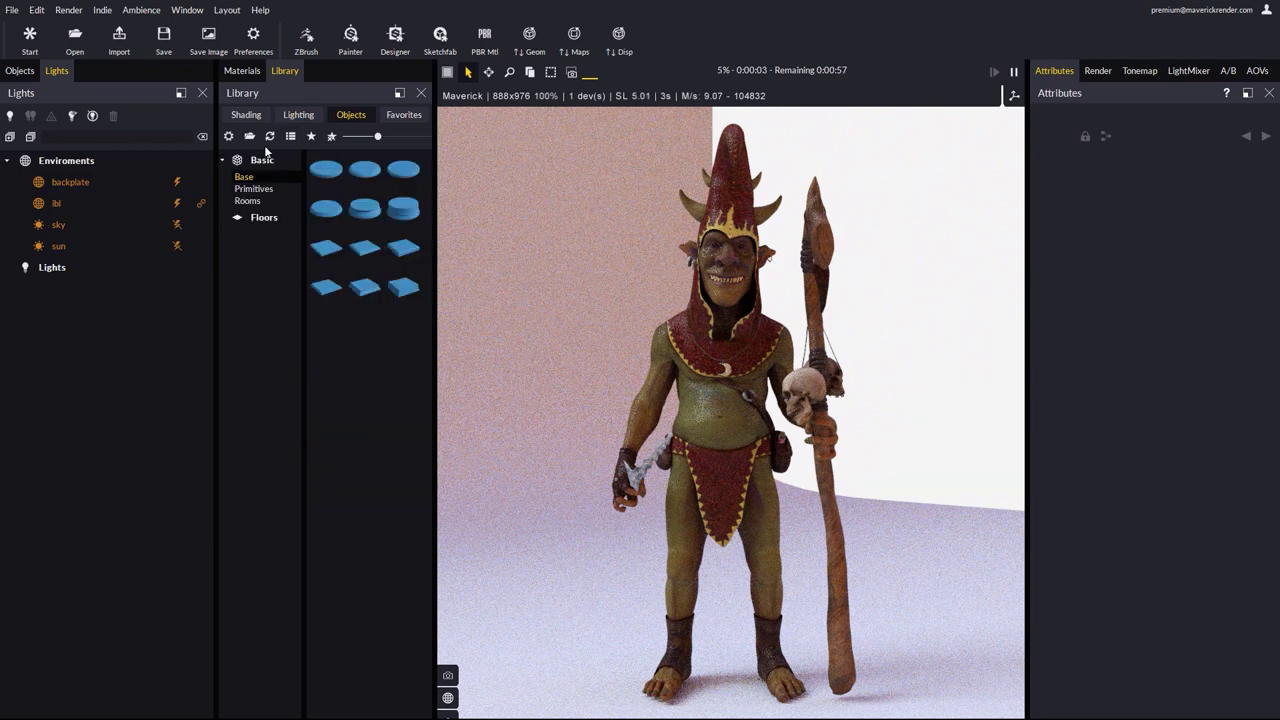
{"action": "left_click", "coordinate": [247, 200]}
{"action": "left_click_drag", "start_coordinate": [365, 207], "coordinate": [786, 282]}
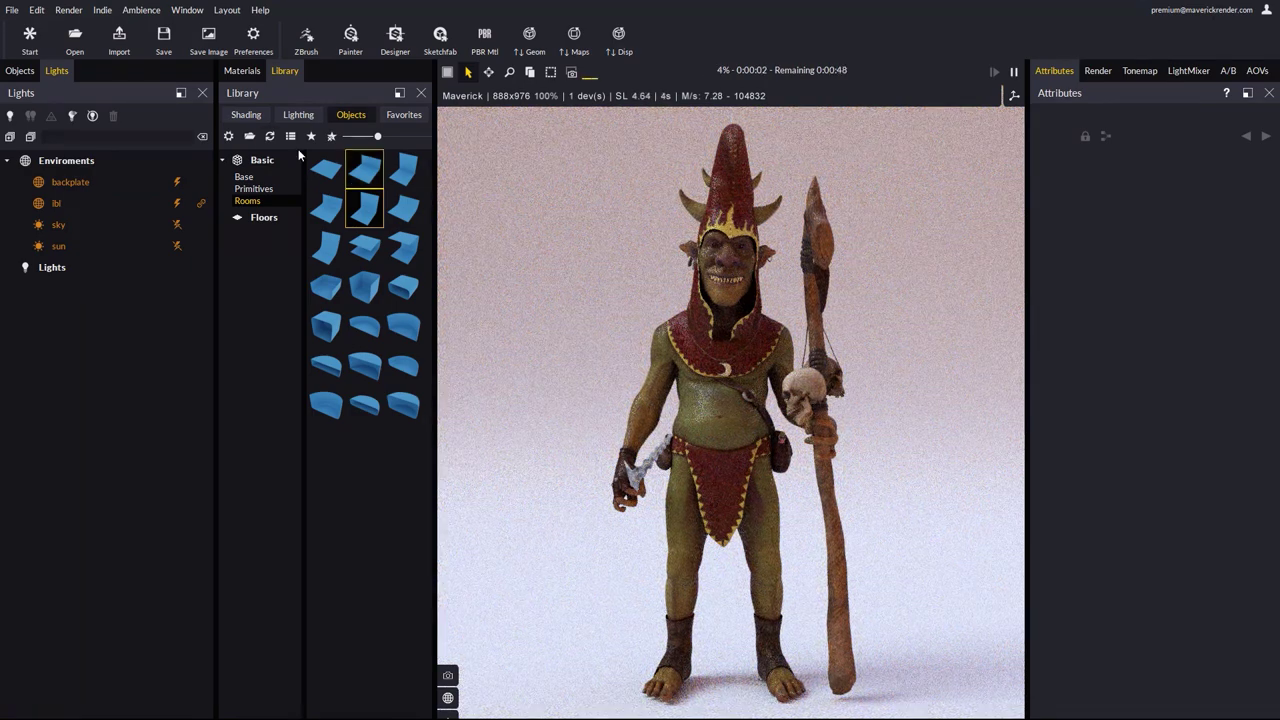
Step: Inspect the eye_reflect0, skull0 and weapons0 materials and Maps 002 and 004
{"action": "left_click", "coordinate": [238, 71]}
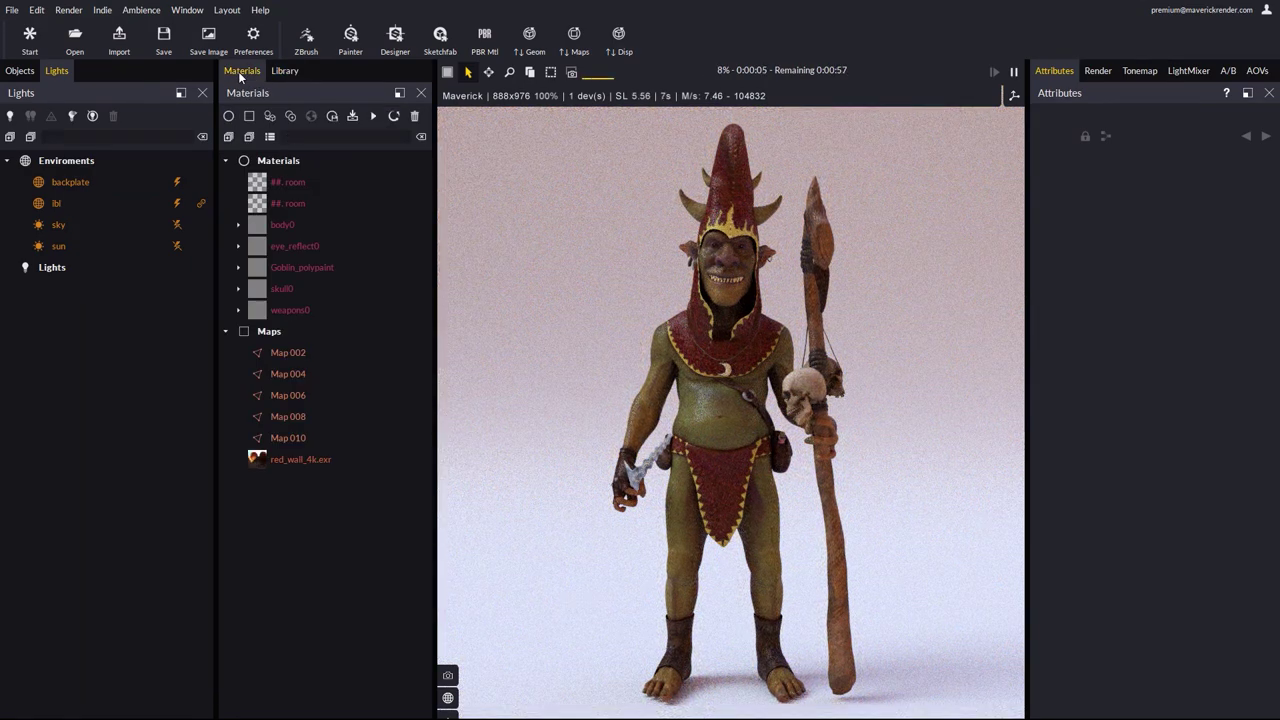
{"action": "left_click", "coordinate": [287, 245]}
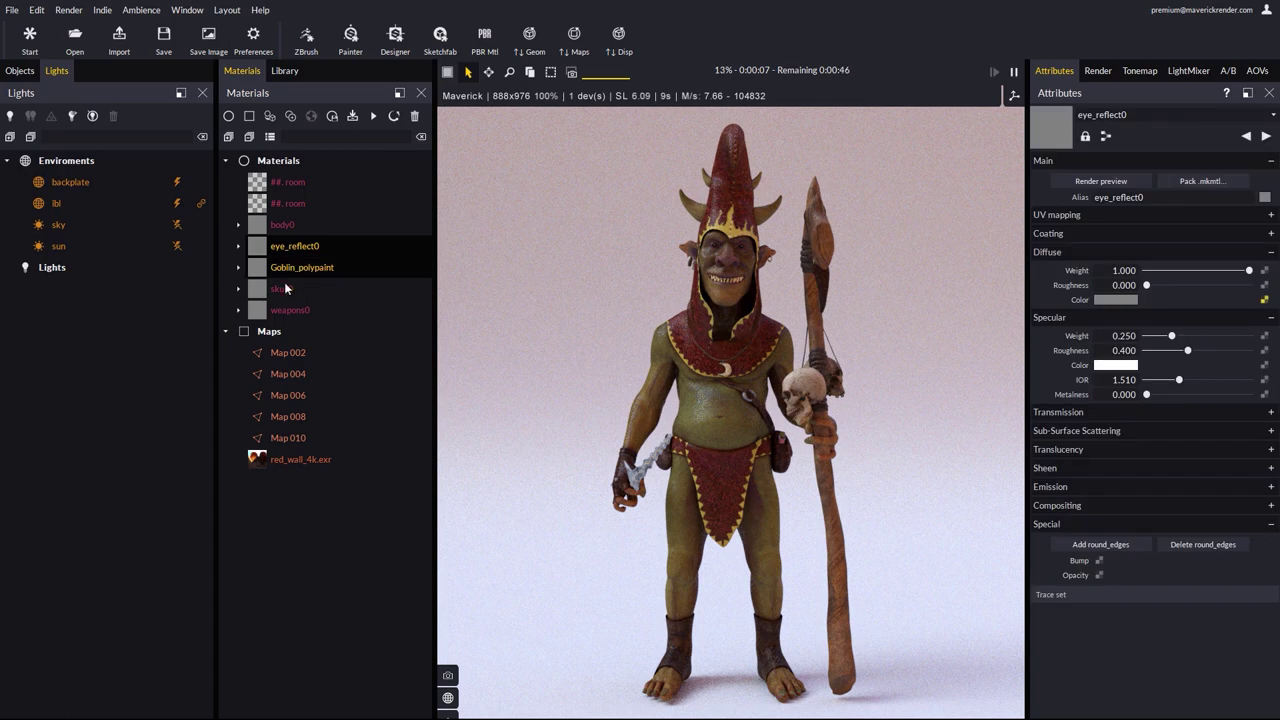
{"action": "left_click", "coordinate": [284, 288]}
{"action": "left_click", "coordinate": [289, 310]}
{"action": "left_click", "coordinate": [290, 352]}
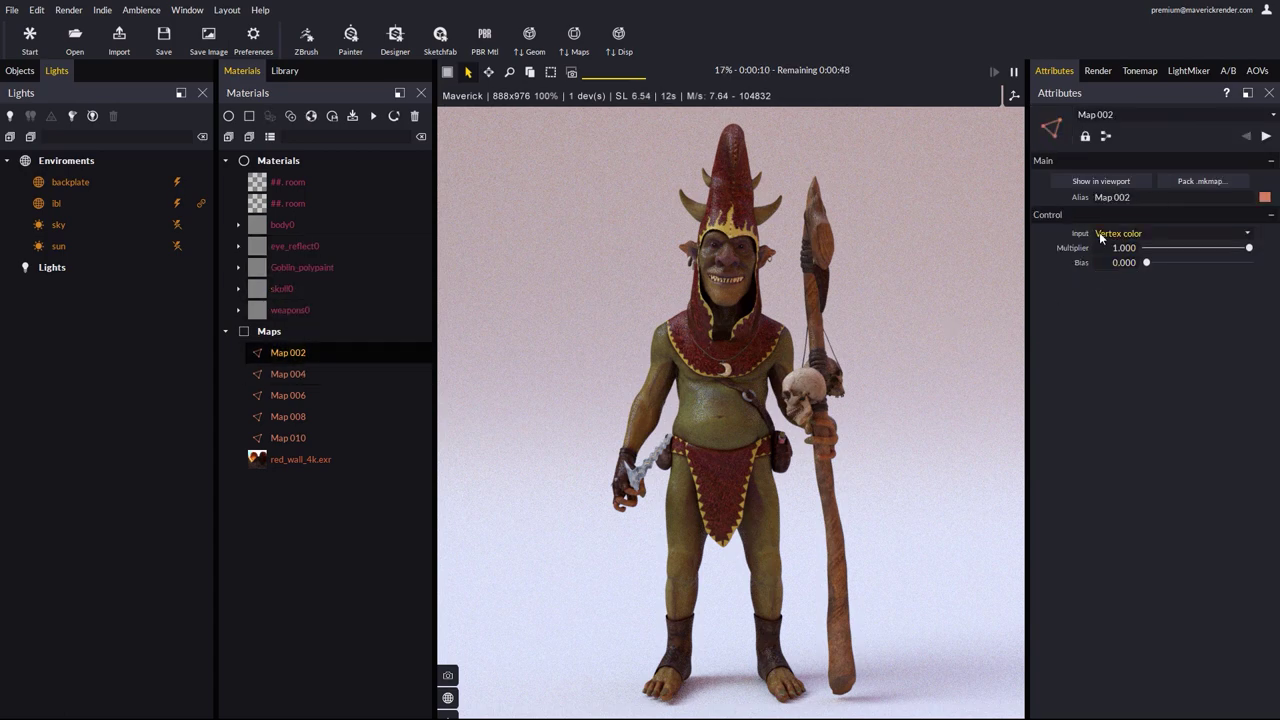
{"action": "left_click", "coordinate": [342, 375]}
Step: Expand RootNode and toggle body0 and Goblin_polypaint visibility off and back on
{"action": "left_click", "coordinate": [19, 70]}
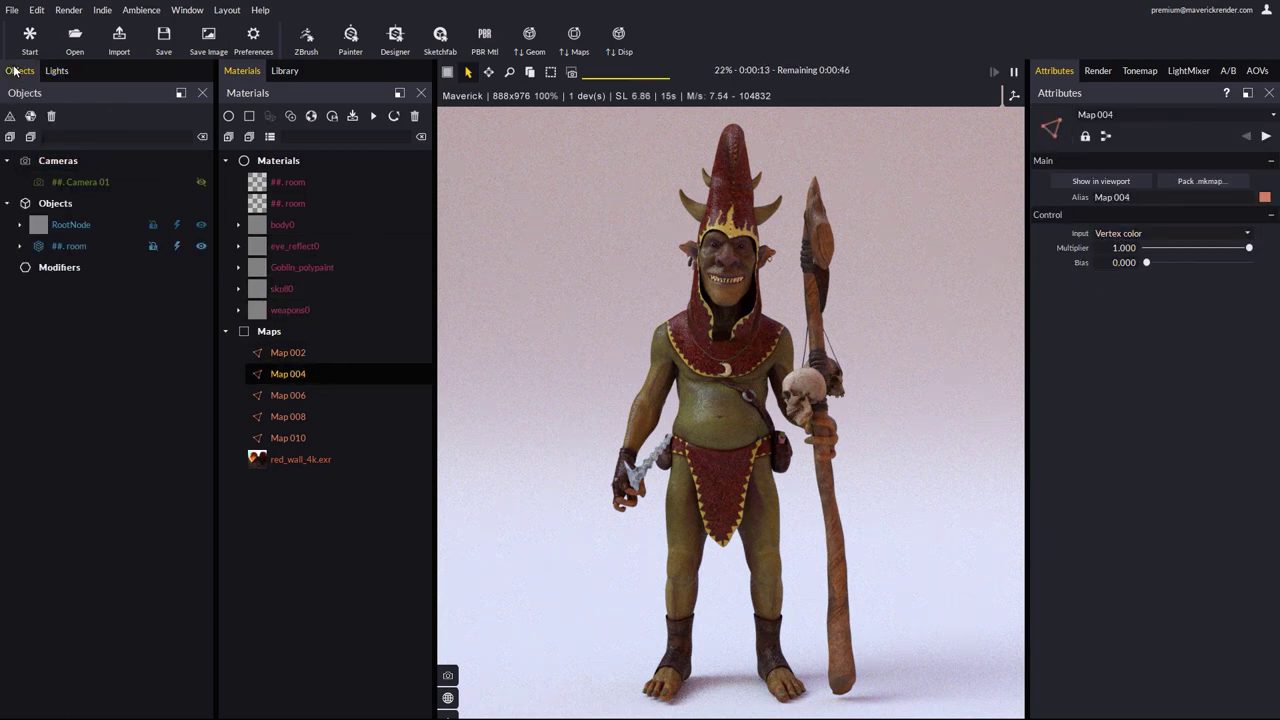
{"action": "double_click", "coordinate": [70, 224]}
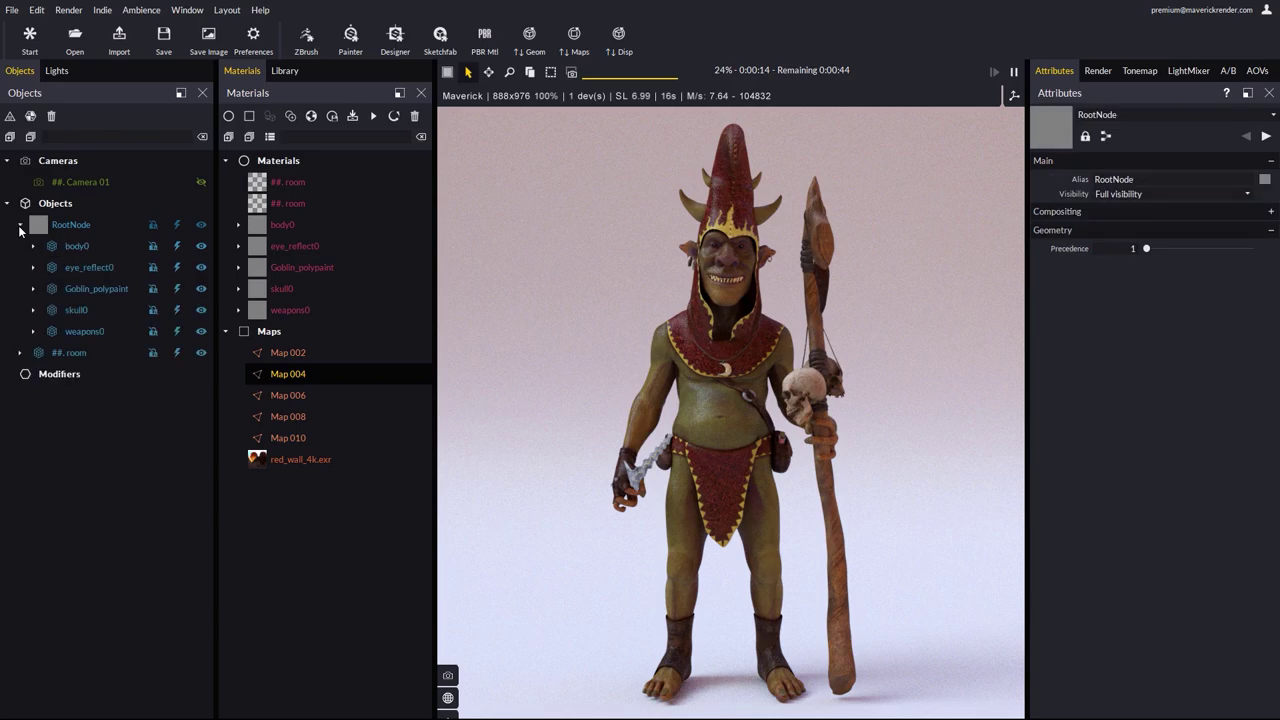
{"action": "left_click", "coordinate": [177, 247]}
{"action": "left_click", "coordinate": [177, 247]}
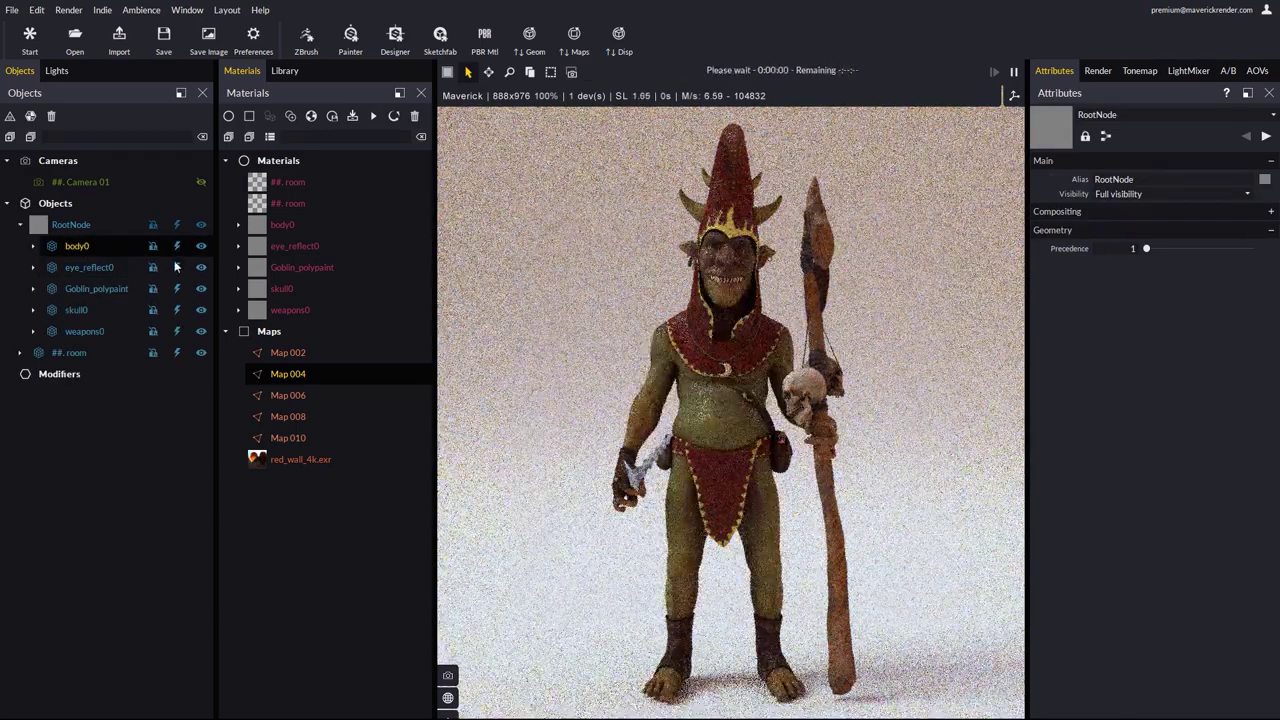
{"action": "left_click", "coordinate": [177, 288]}
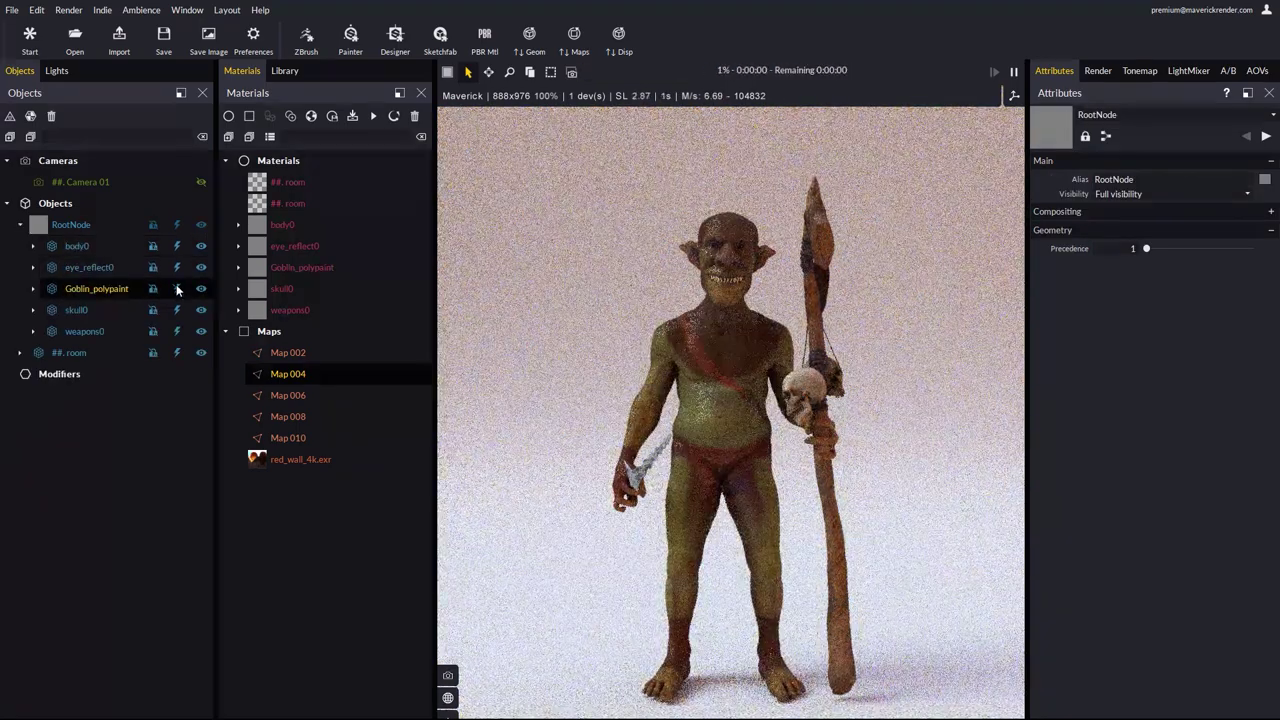
{"action": "left_click", "coordinate": [177, 288]}
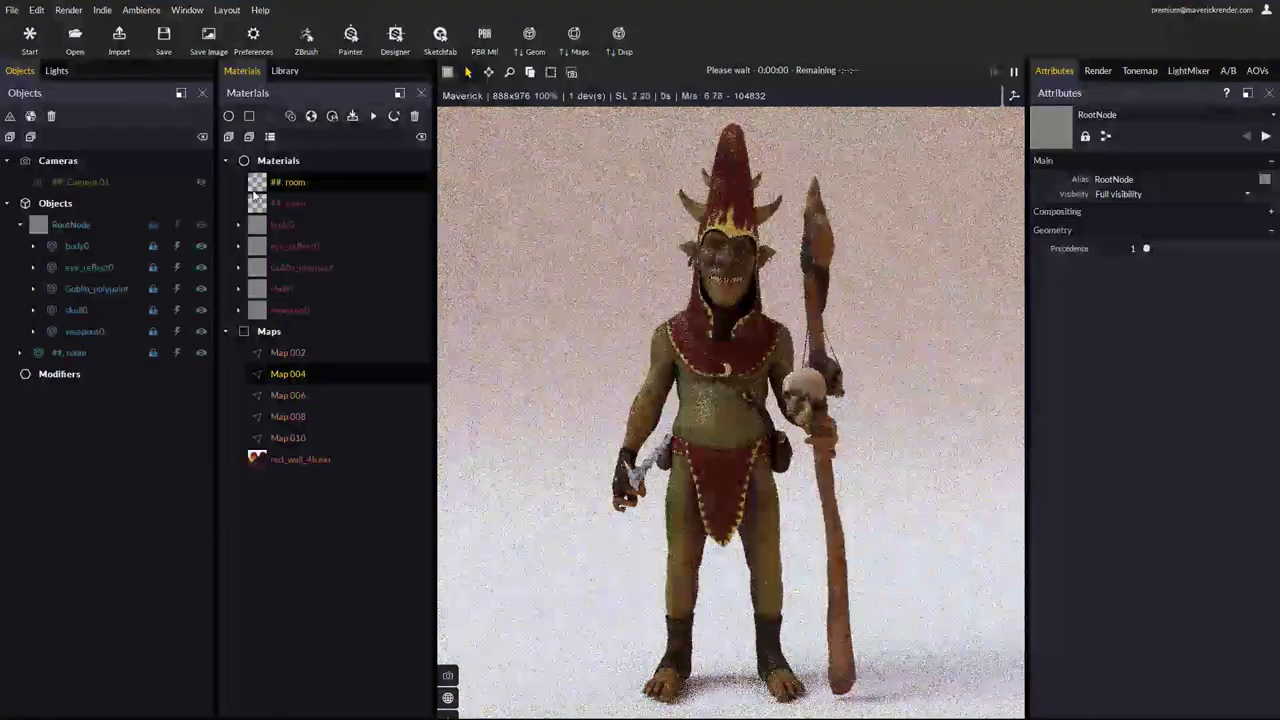
{"action": "left_click", "coordinate": [56, 71]}
Step: Add a spotlight, a left light and a top light to the goblin scene
{"action": "left_click", "coordinate": [10, 116]}
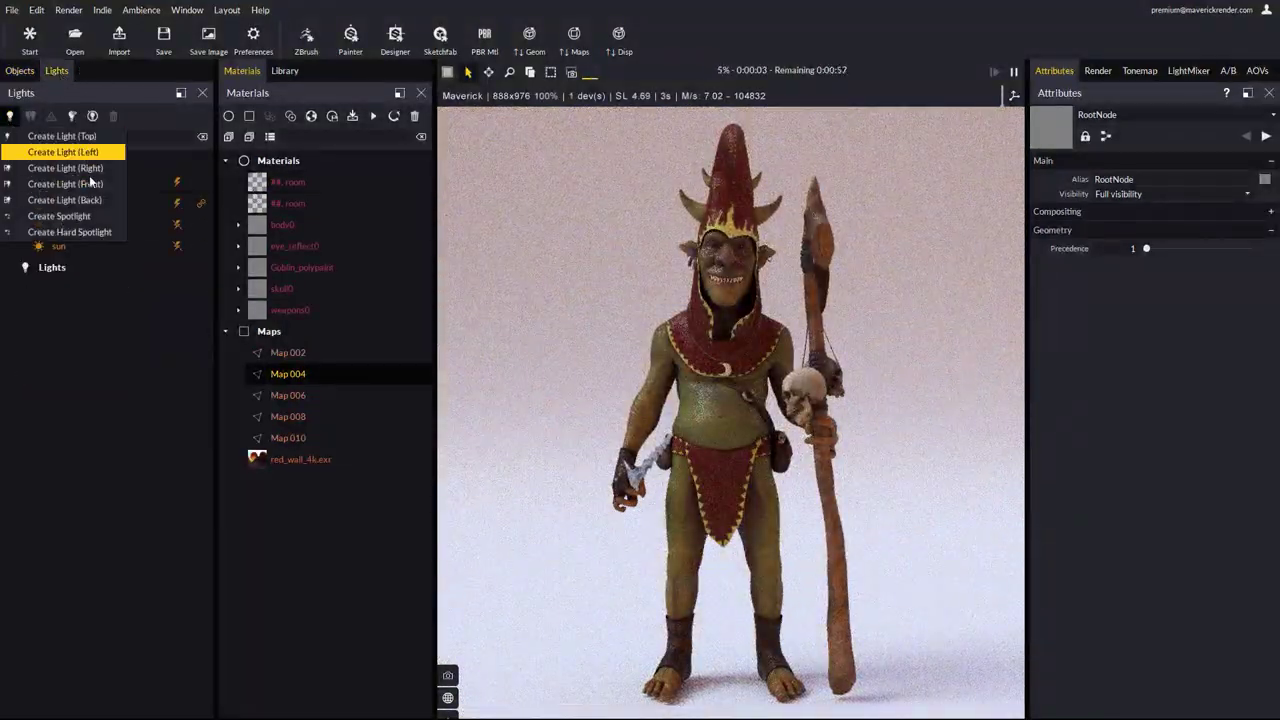
{"action": "left_click", "coordinate": [80, 213]}
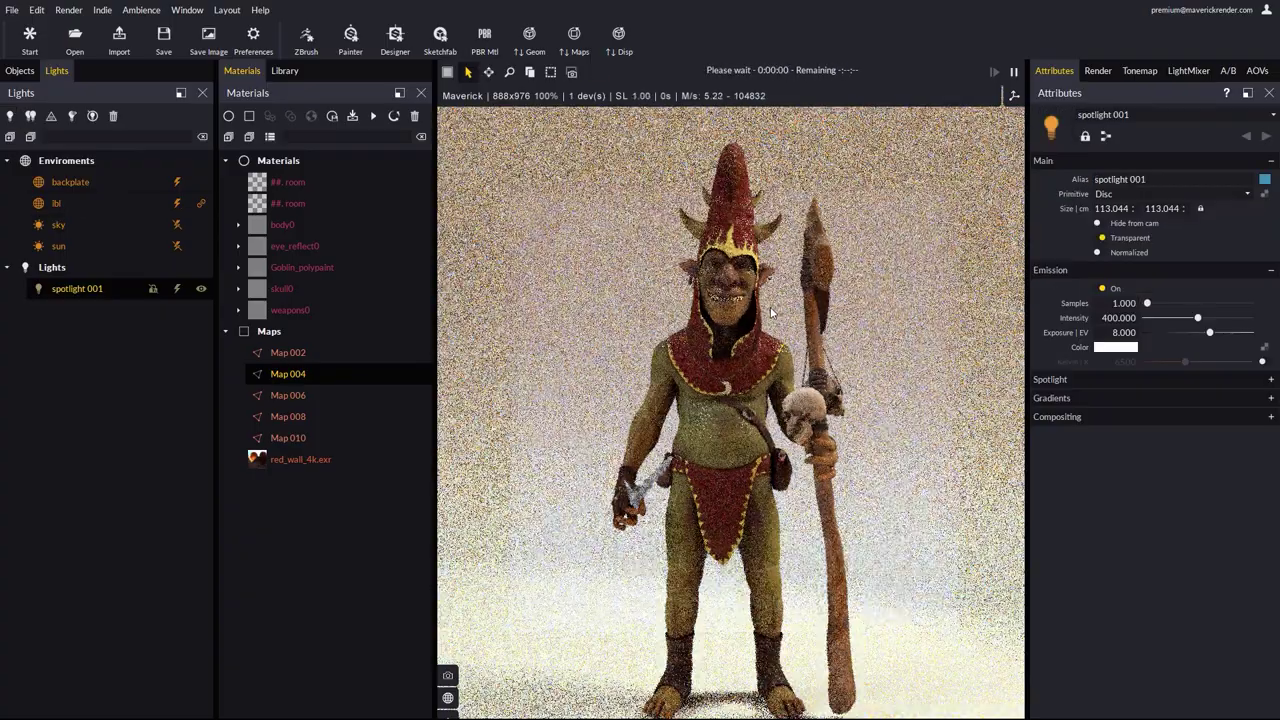
{"action": "scroll", "coordinate": [772, 308], "scroll_direction": "up", "scroll_amount": 2}
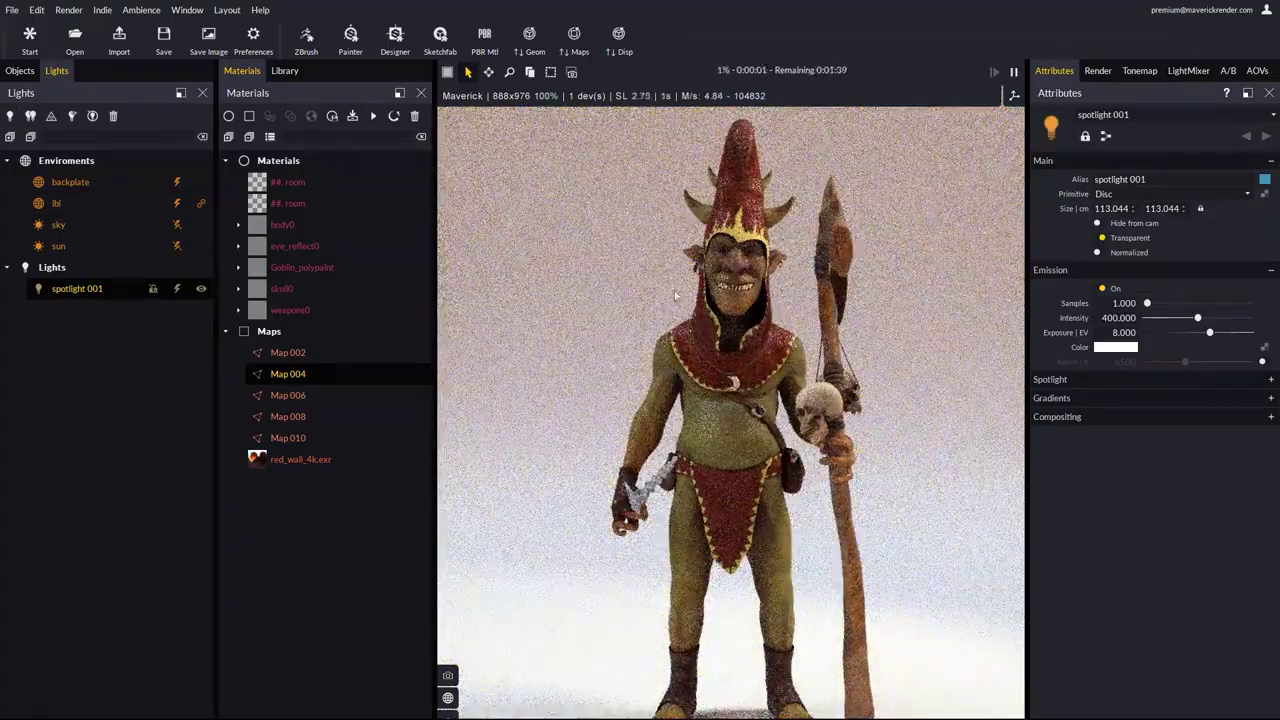
{"action": "left_click", "coordinate": [10, 116]}
{"action": "left_click", "coordinate": [87, 152]}
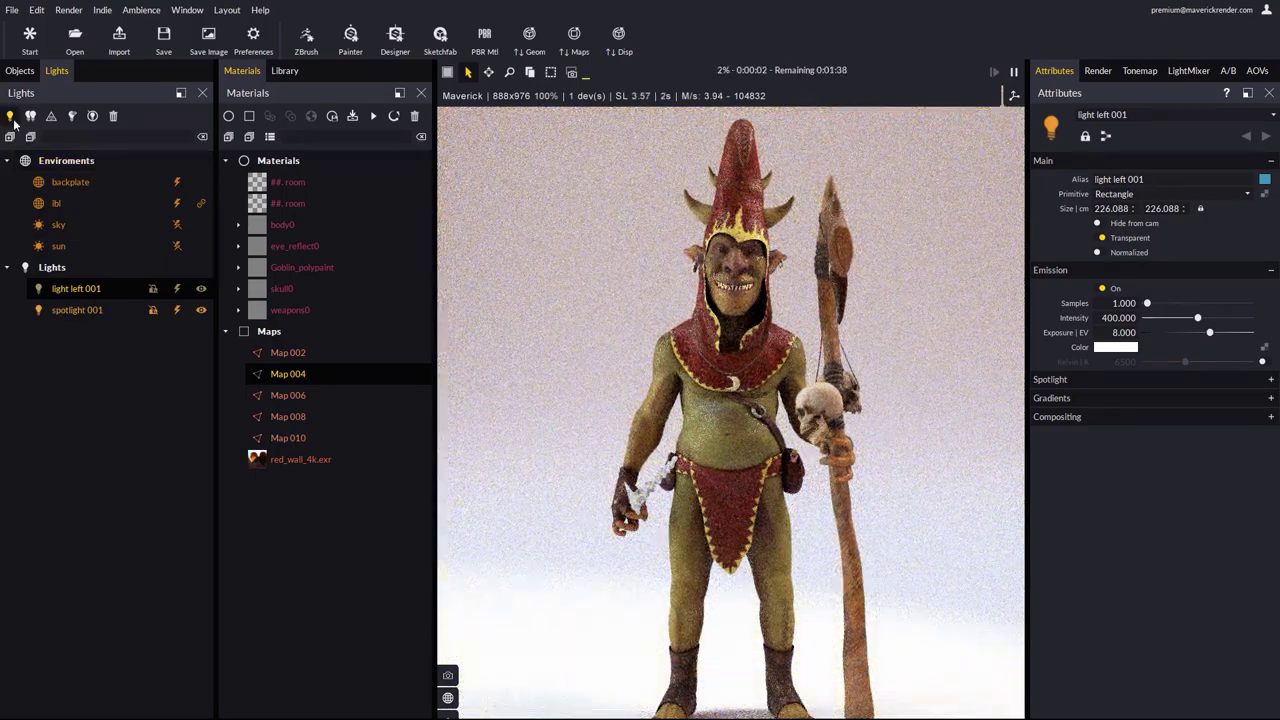
{"action": "left_click", "coordinate": [10, 116]}
{"action": "left_click", "coordinate": [80, 136]}
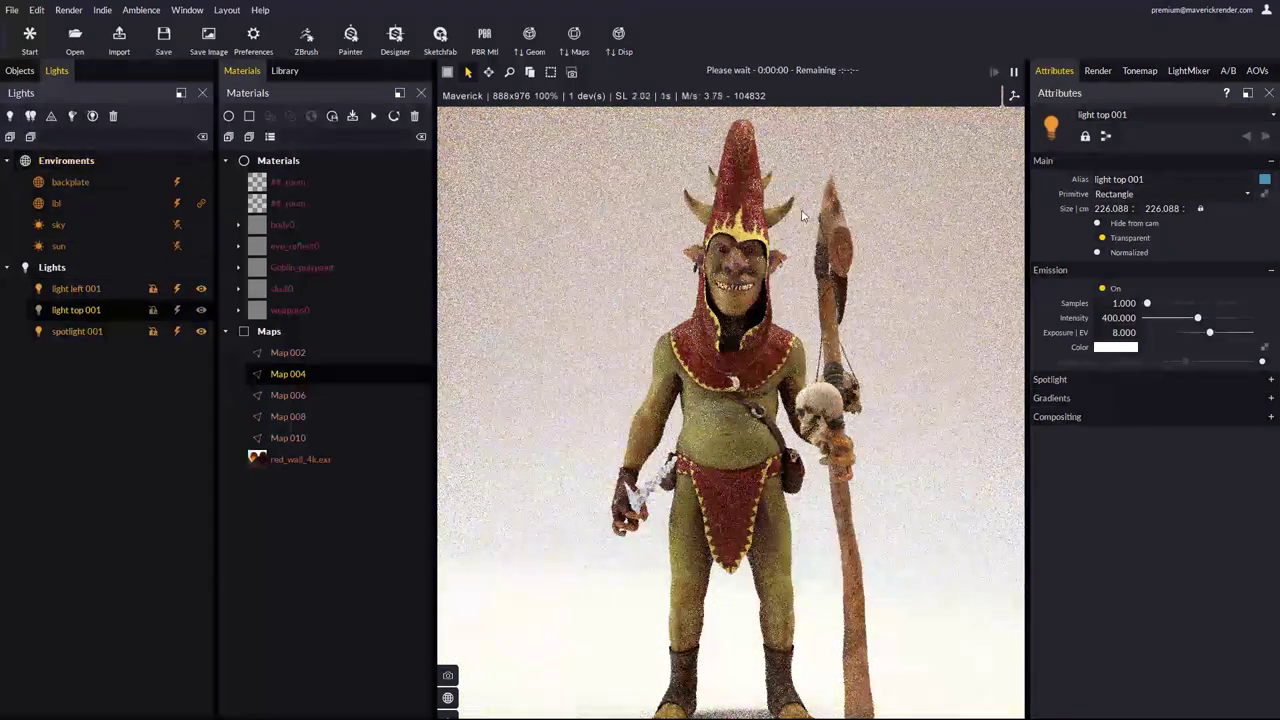
{"action": "left_click", "coordinate": [1186, 71]}
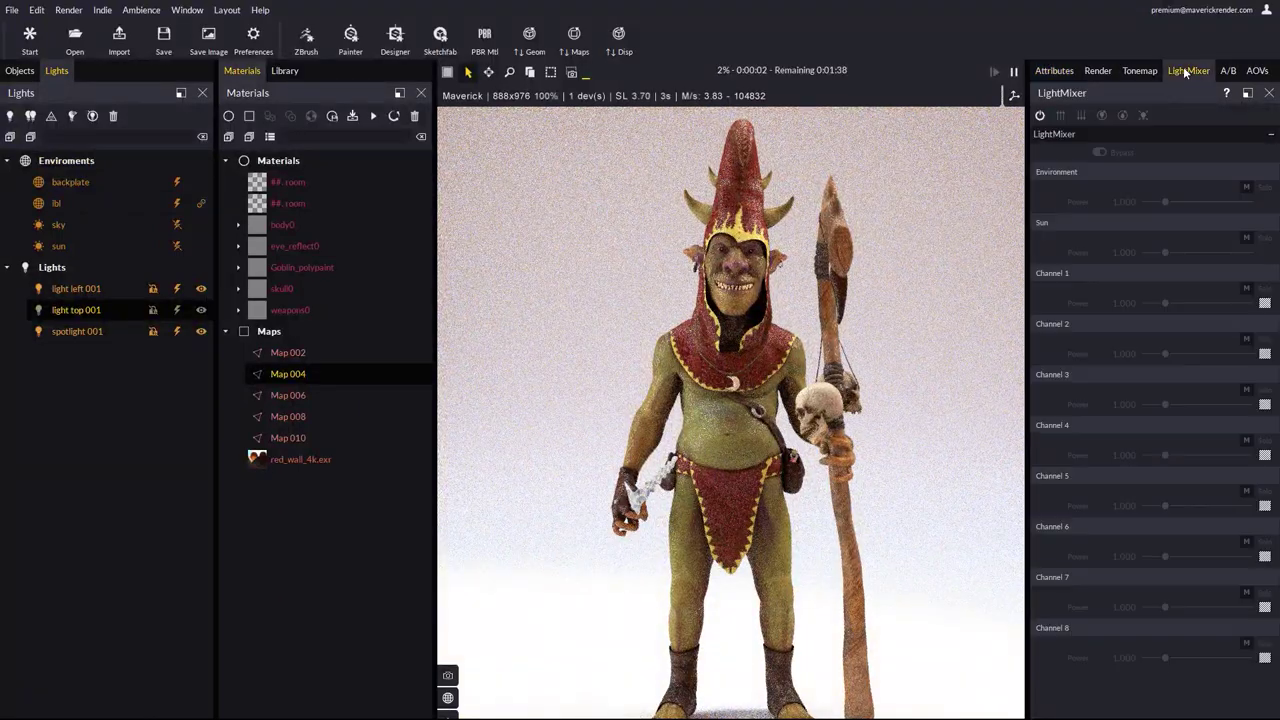
Step: Turn on the LightMixer, dim Environment to 0.591, and set Channels 1–3 to 2.203, 2.771, 2.039
{"action": "left_click", "coordinate": [1040, 116]}
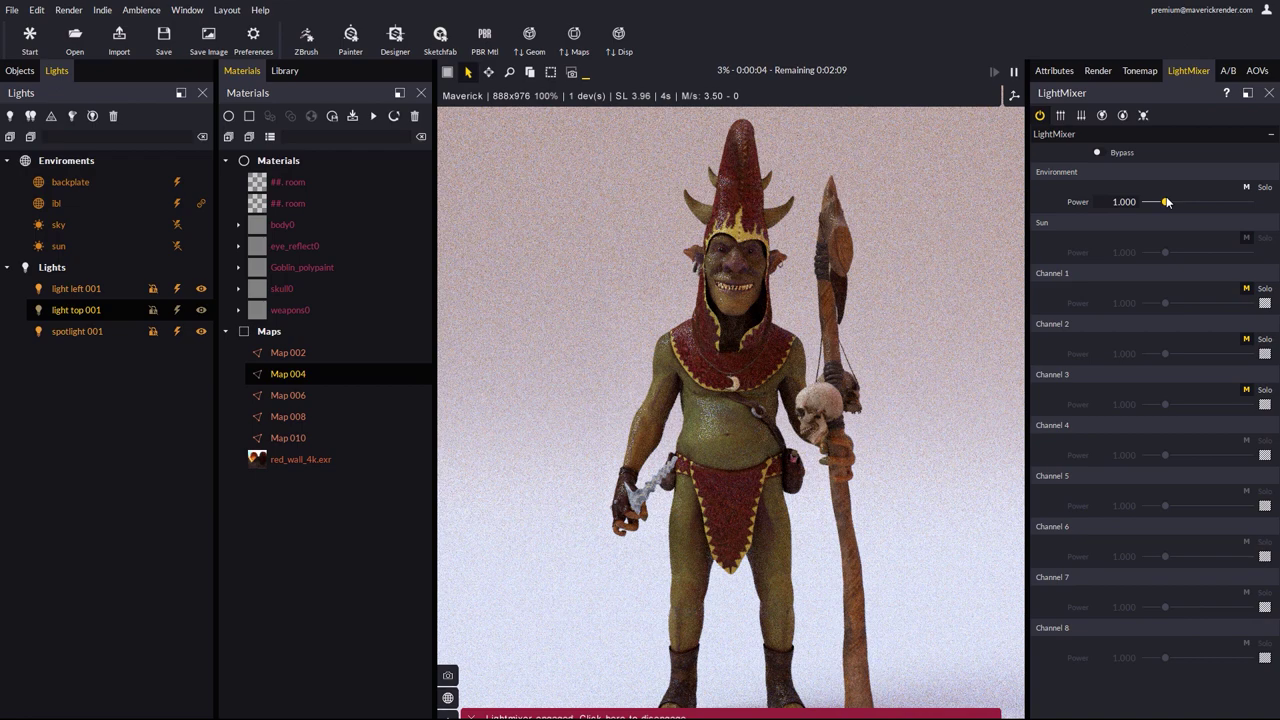
{"action": "left_click_drag", "start_coordinate": [1166, 202], "coordinate": [1164, 202]}
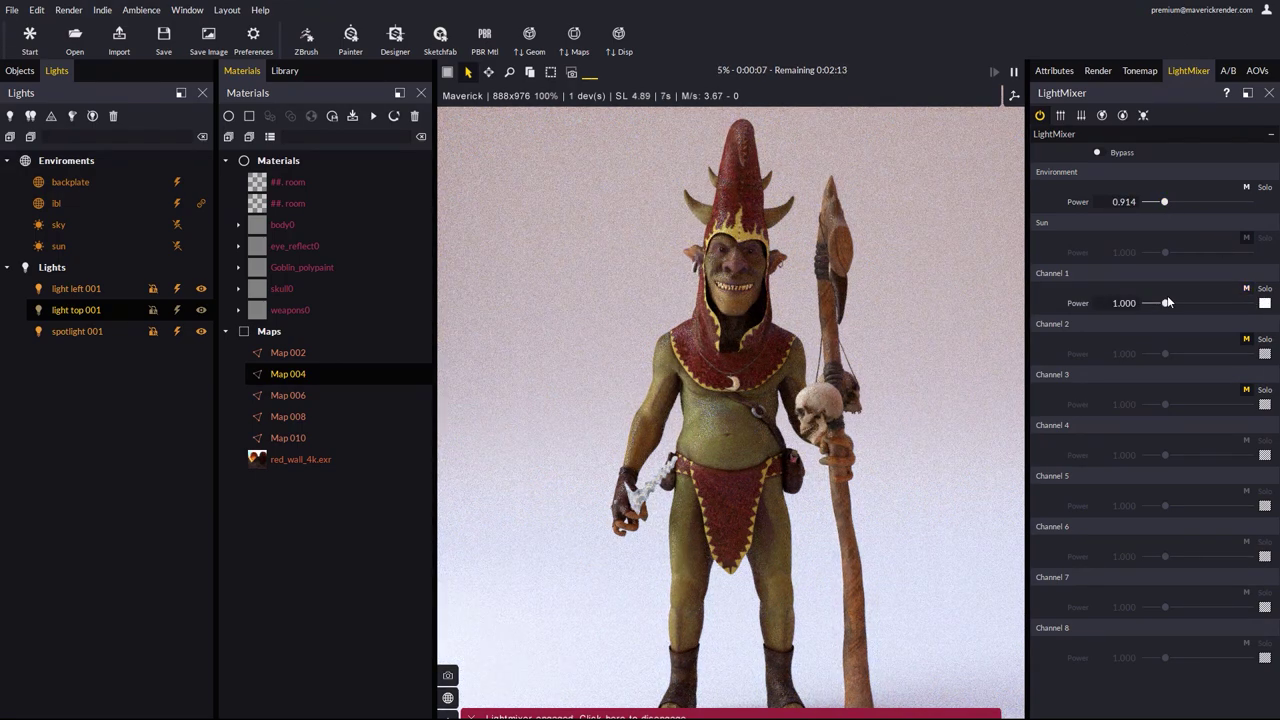
{"action": "left_click_drag", "start_coordinate": [1164, 303], "coordinate": [1173, 304]}
{"action": "left_click_drag", "start_coordinate": [1165, 204], "coordinate": [1162, 204]}
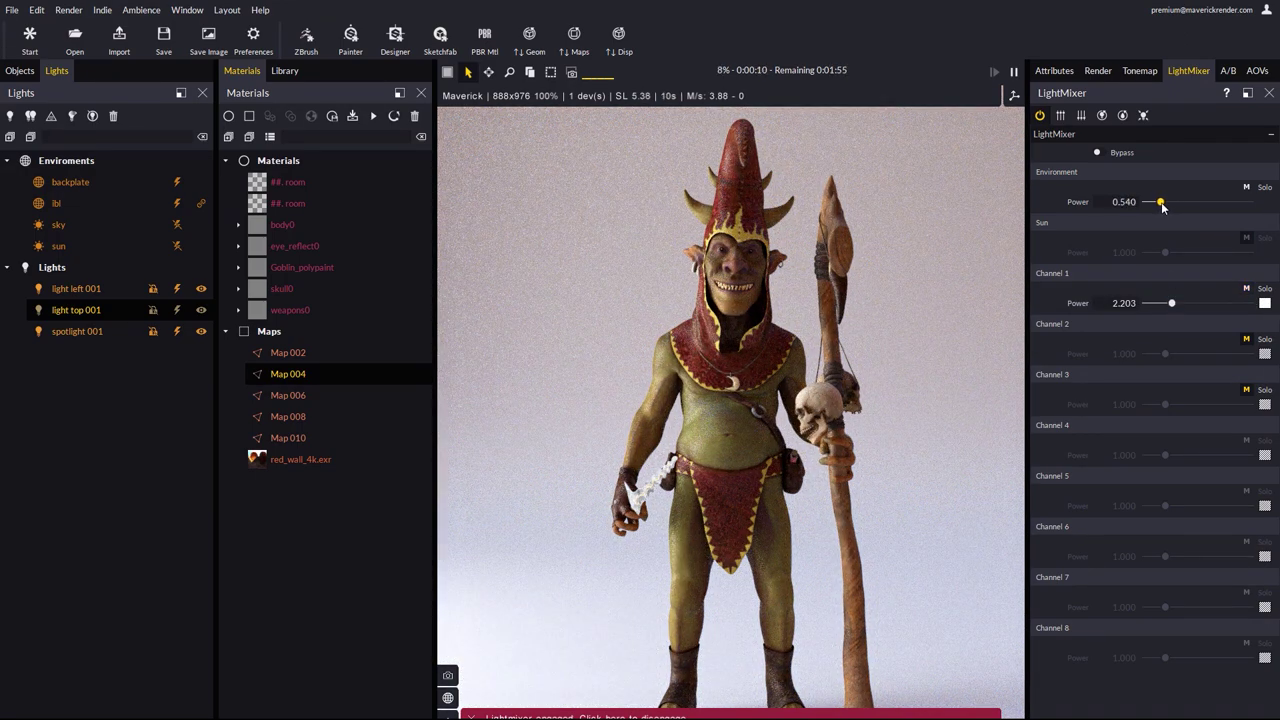
{"action": "left_click", "coordinate": [1265, 354]}
{"action": "left_click_drag", "start_coordinate": [1165, 354], "coordinate": [1174, 354]}
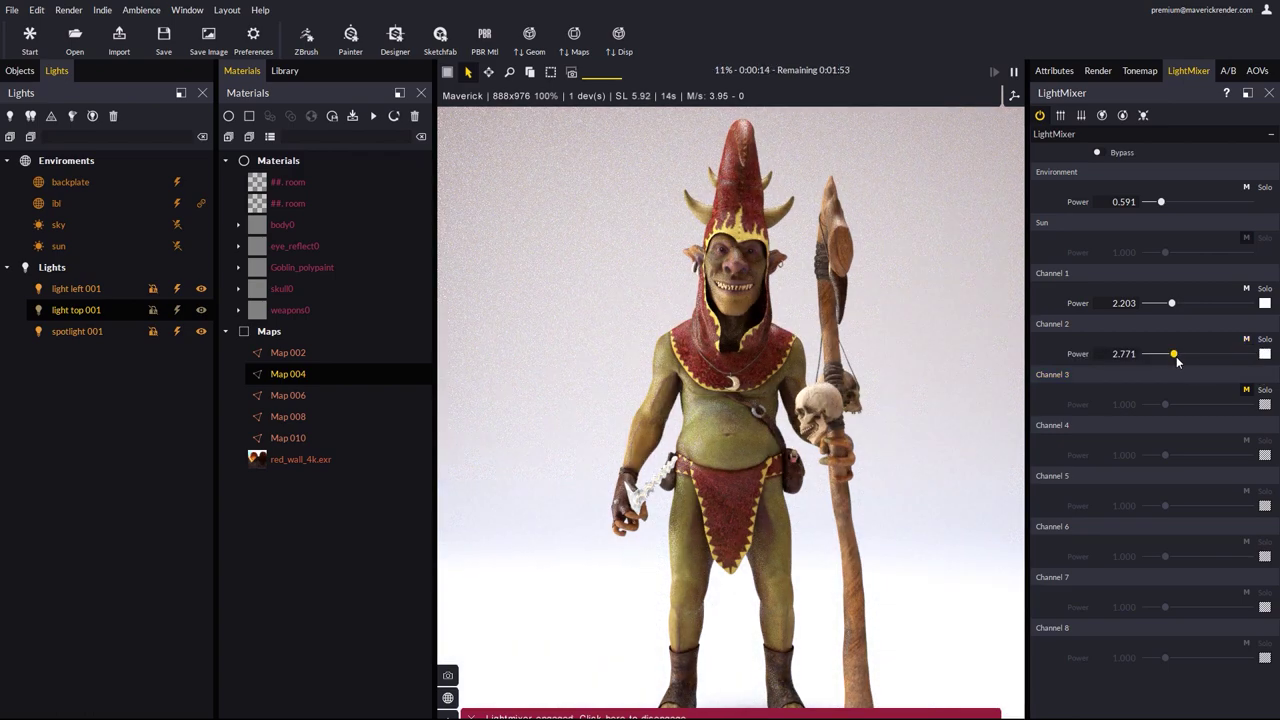
{"action": "left_click", "coordinate": [1265, 404]}
{"action": "left_click_drag", "start_coordinate": [1165, 404], "coordinate": [1171, 405]}
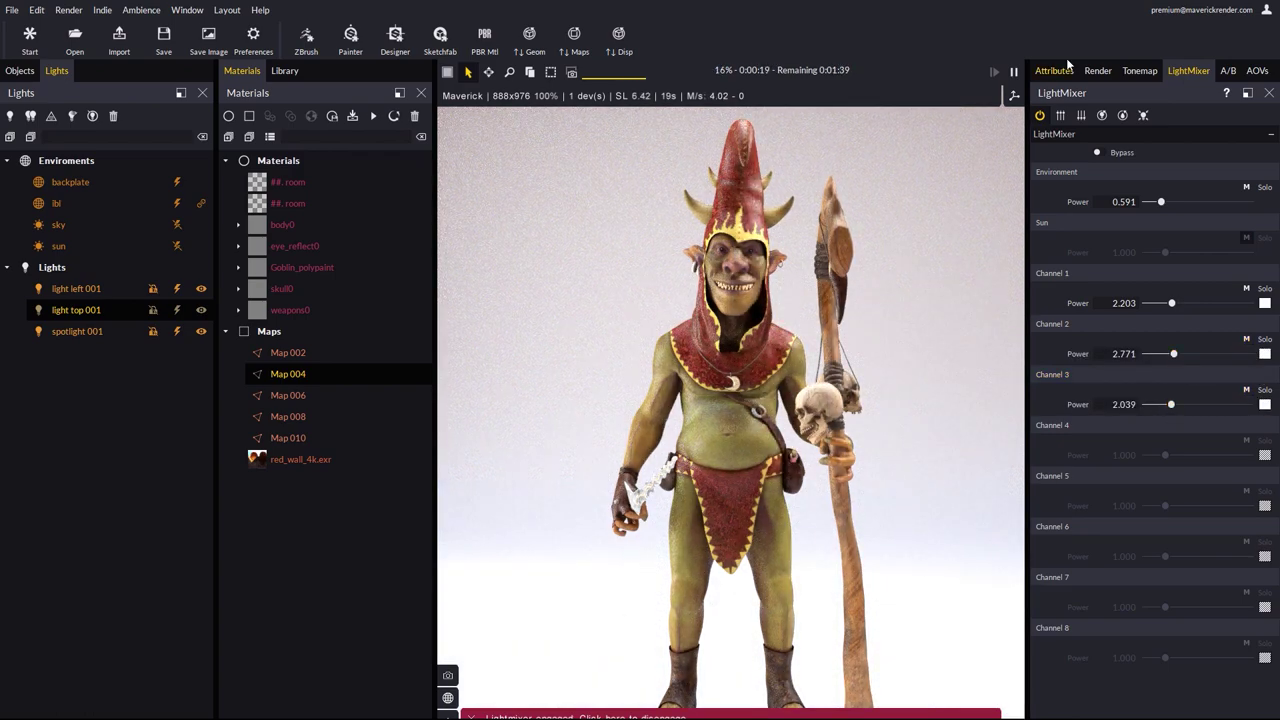
{"action": "left_click", "coordinate": [1136, 71]}
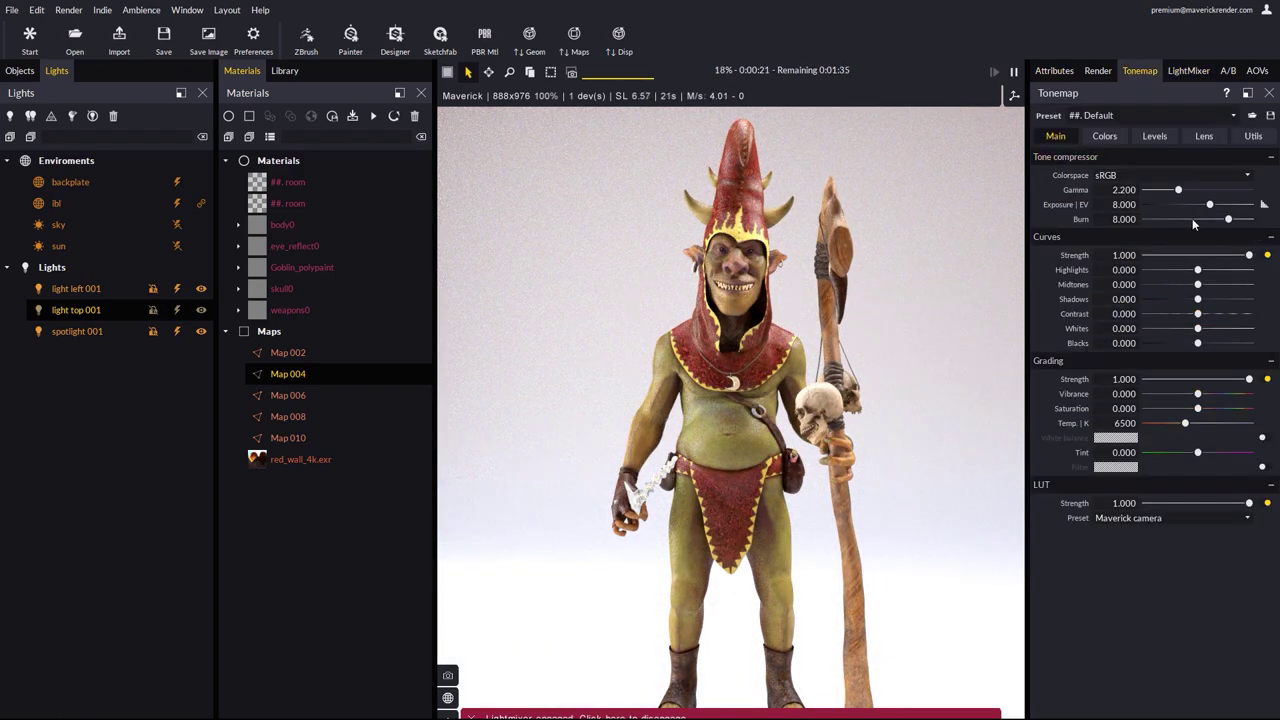
Step: Drag the tonemap Burn down to 3.636 to tame the bright highlights
{"action": "left_click_drag", "start_coordinate": [1192, 219], "coordinate": [1177, 220]}
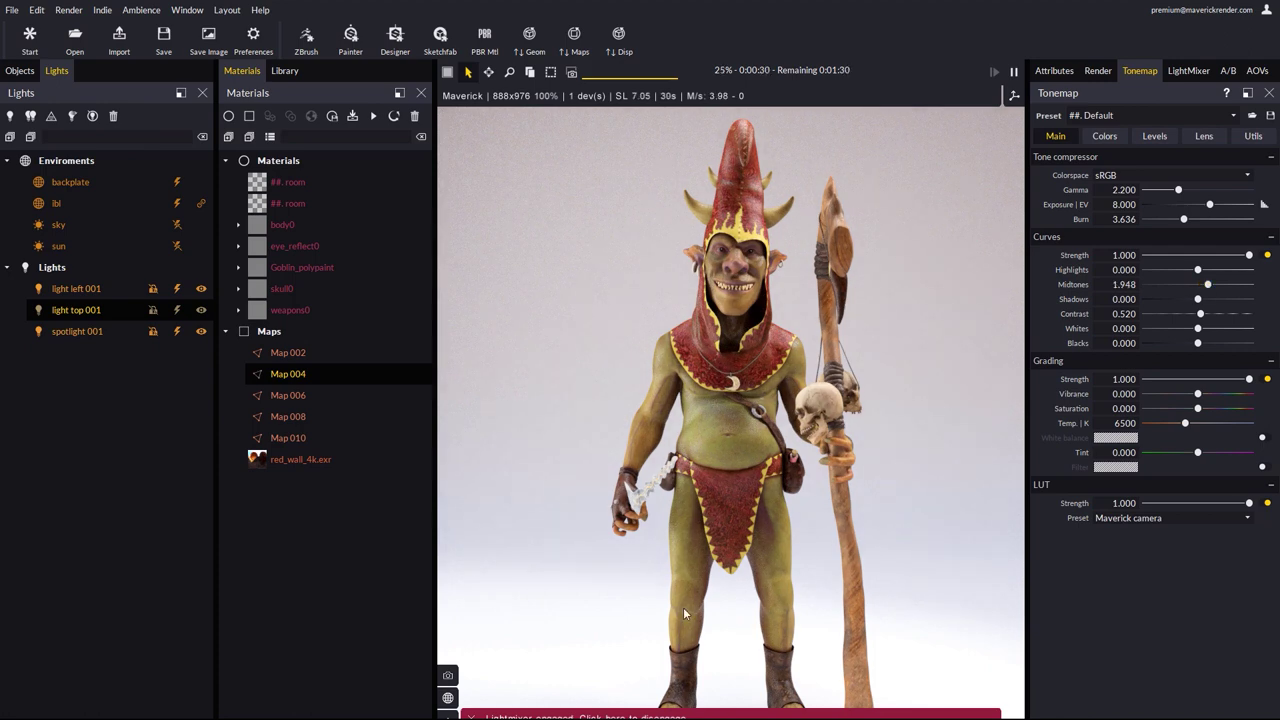
{"action": "left_click", "coordinate": [1181, 71]}
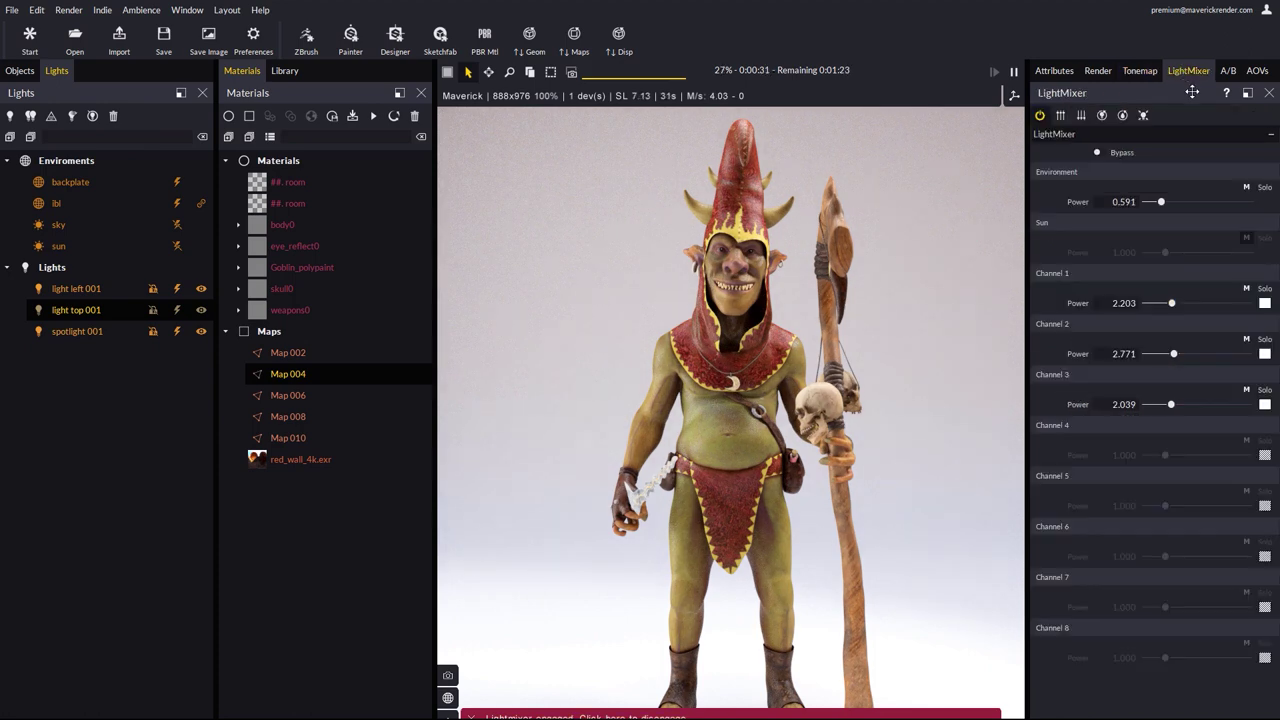
Step: Consolidate the LightMixer changes into the scene lights, confirming the prompt with Yes
{"action": "left_click", "coordinate": [1142, 117]}
{"action": "left_click", "coordinate": [610, 410]}
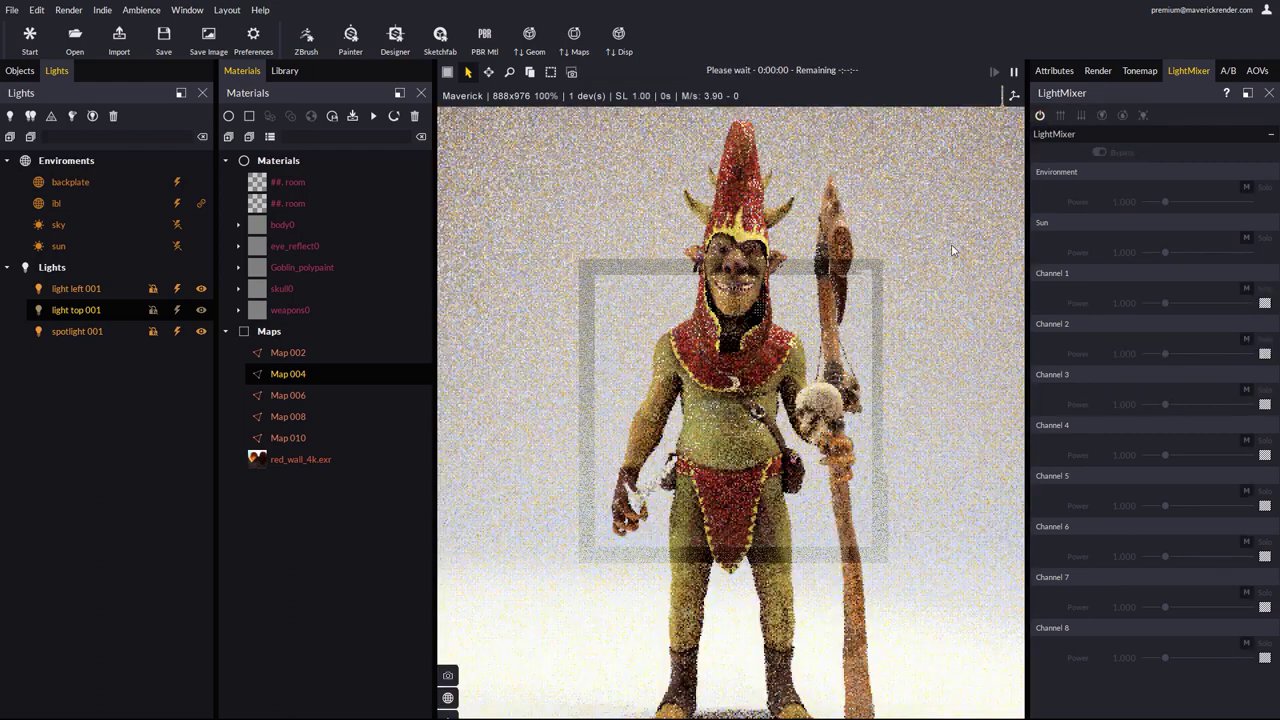